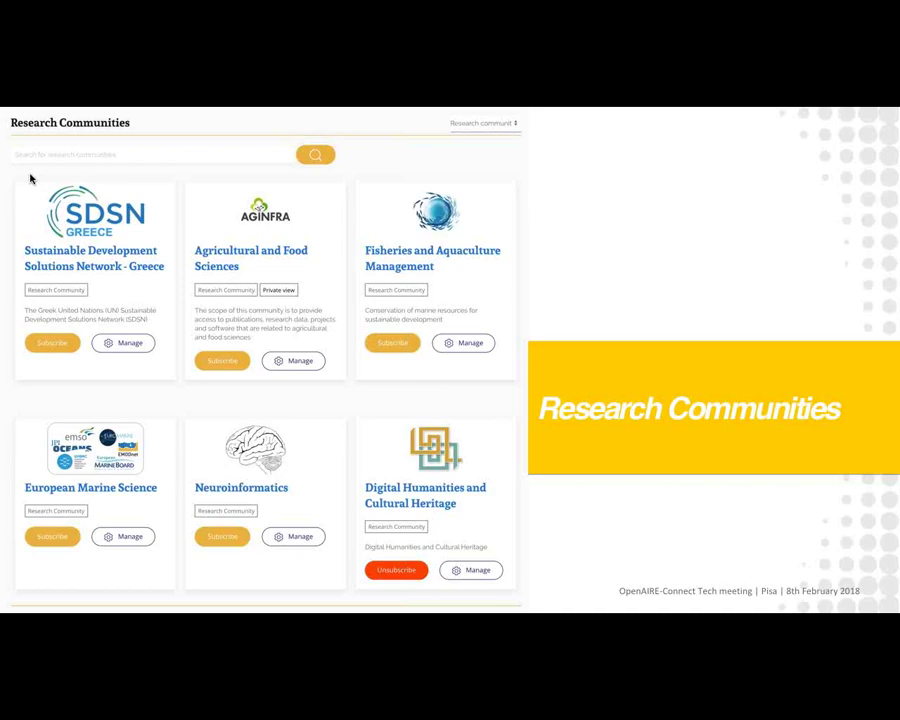
Step: Advance to the Research initiatives slide, end the slide show and switch to the Community Dashboard site in Chrome
{"action": "key", "text": "Right"}
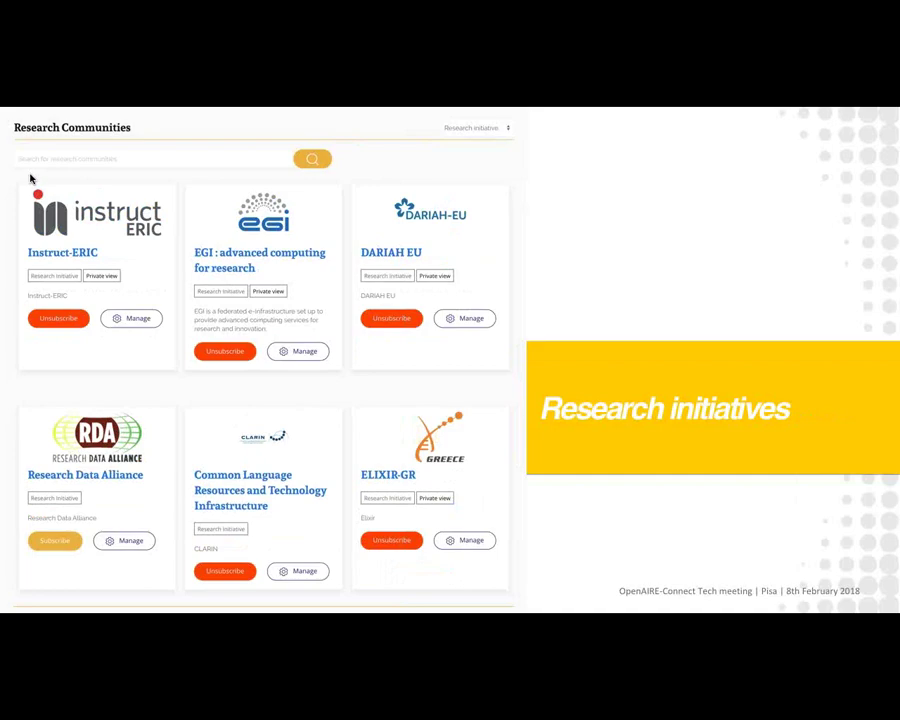
{"action": "key", "text": "Escape"}
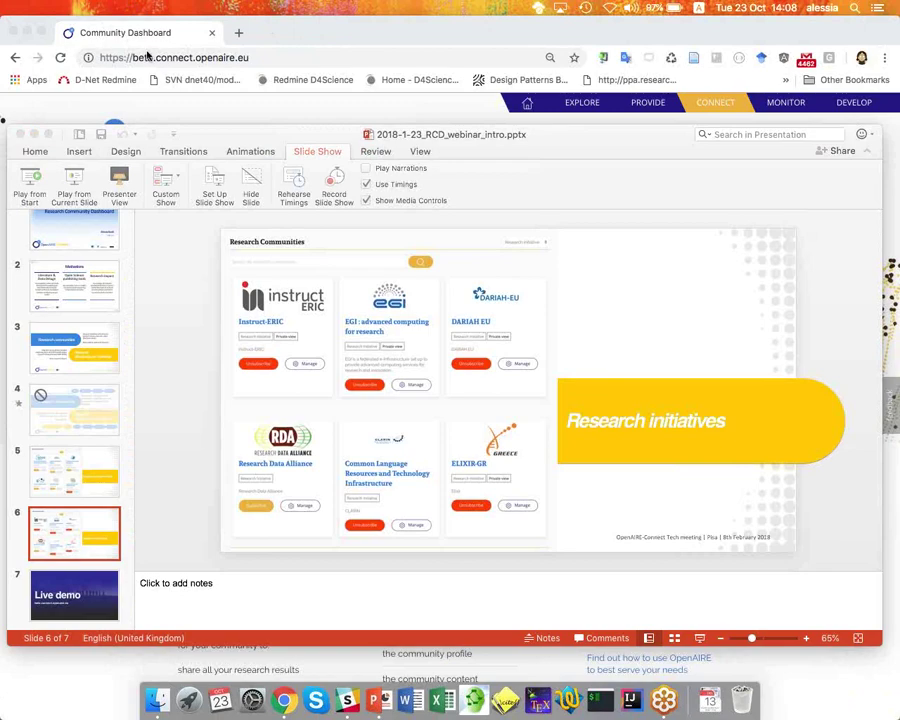
{"action": "left_click", "coordinate": [321, 37]}
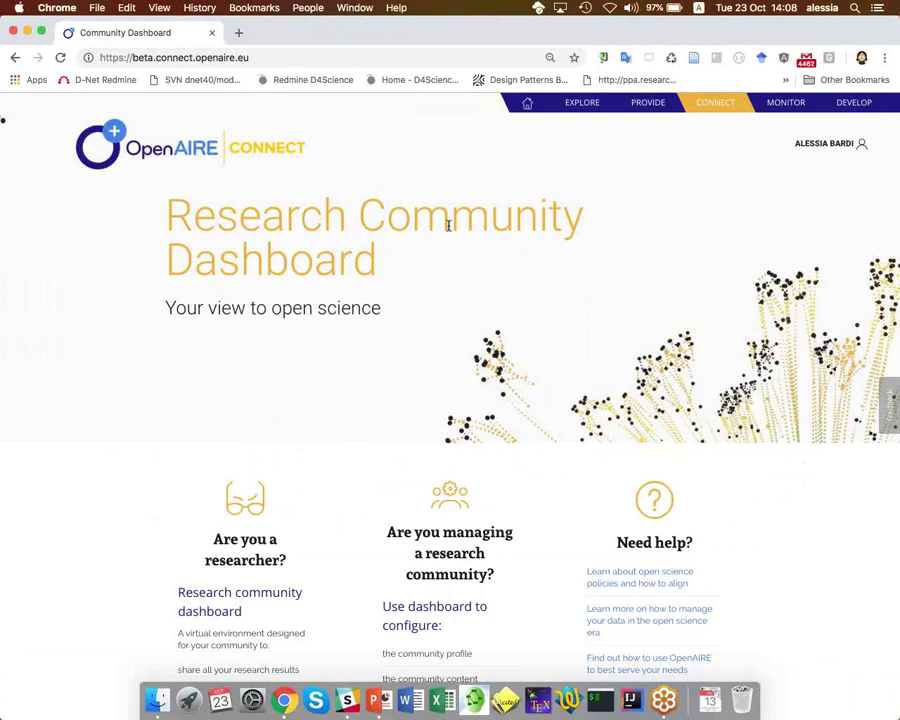
{"action": "left_click", "coordinate": [266, 60]}
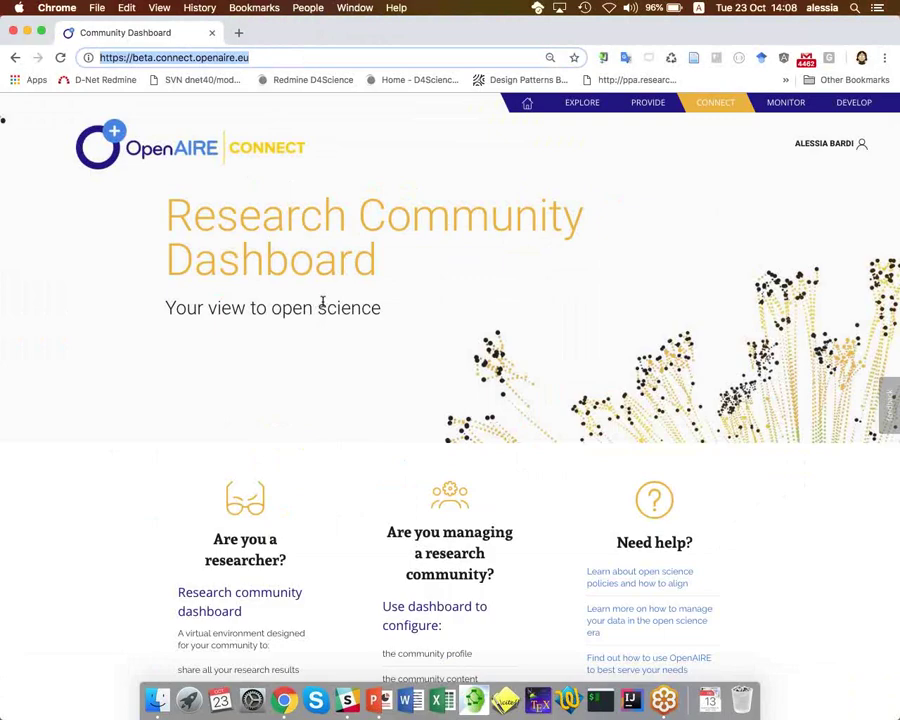
{"action": "left_click", "coordinate": [414, 326]}
Step: Browse the research communities on the dashboard and open the Neuroinformatics community
{"action": "mouse_move", "coordinate": [840, 162]}
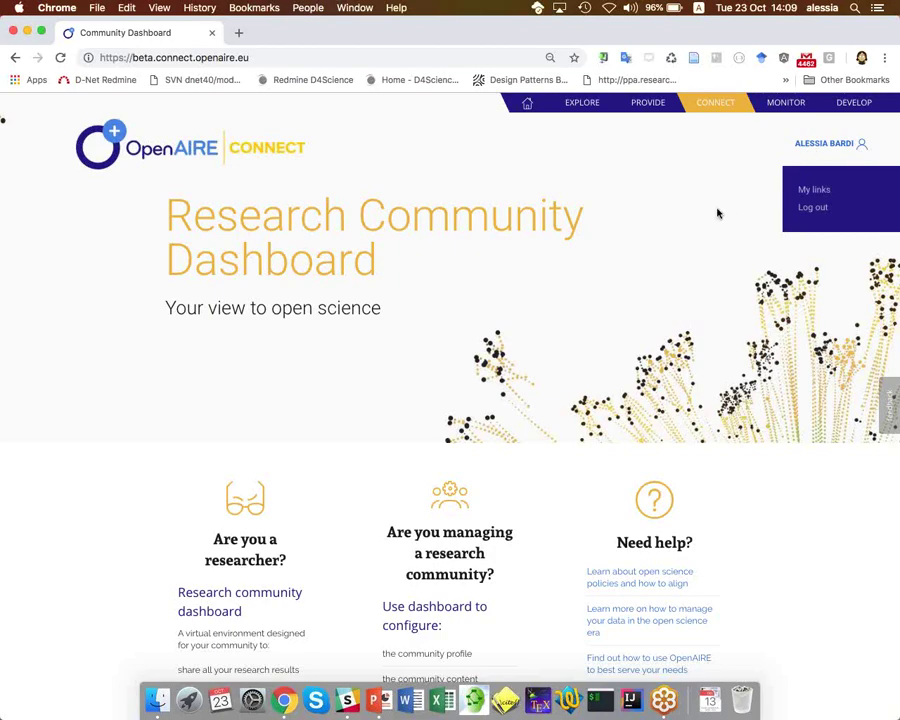
{"action": "scroll", "coordinate": [524, 287], "scroll_direction": "down", "scroll_amount": 5}
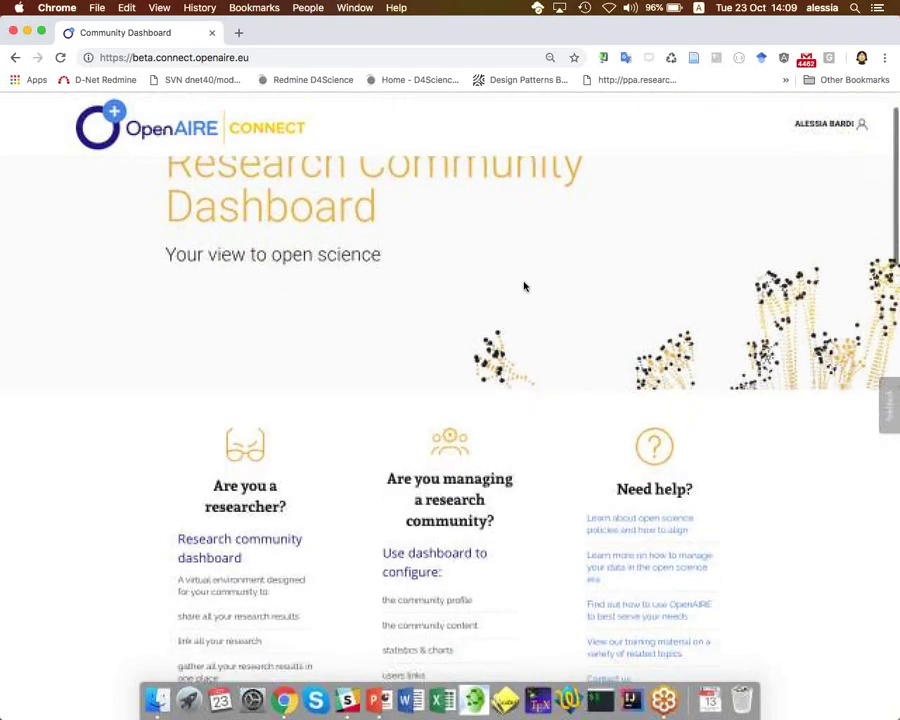
{"action": "scroll", "coordinate": [524, 287], "scroll_direction": "down", "scroll_amount": 3}
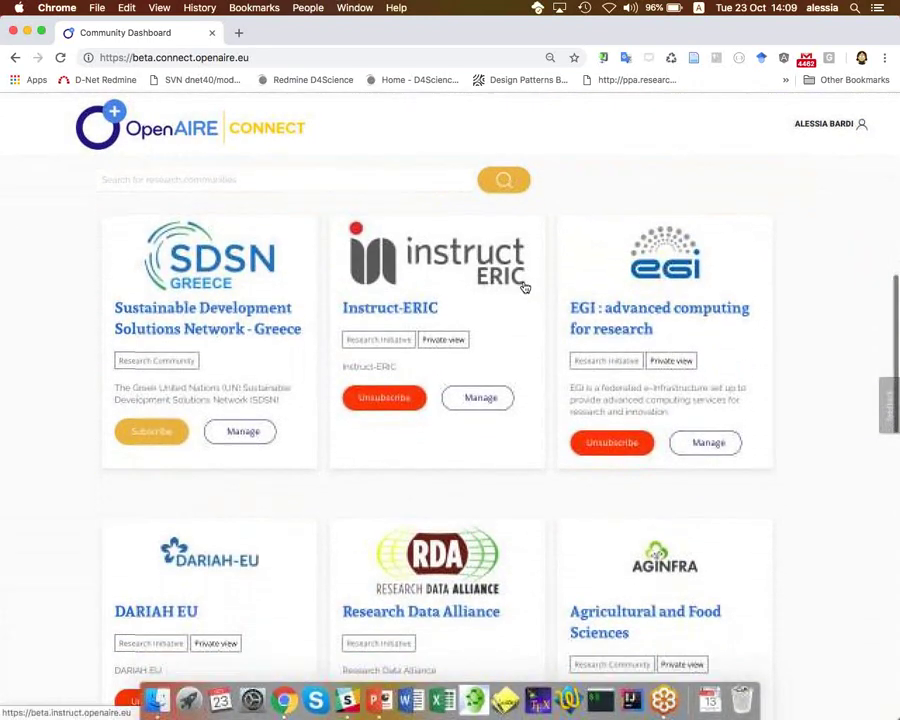
{"action": "scroll", "coordinate": [524, 287], "scroll_direction": "down", "scroll_amount": 5}
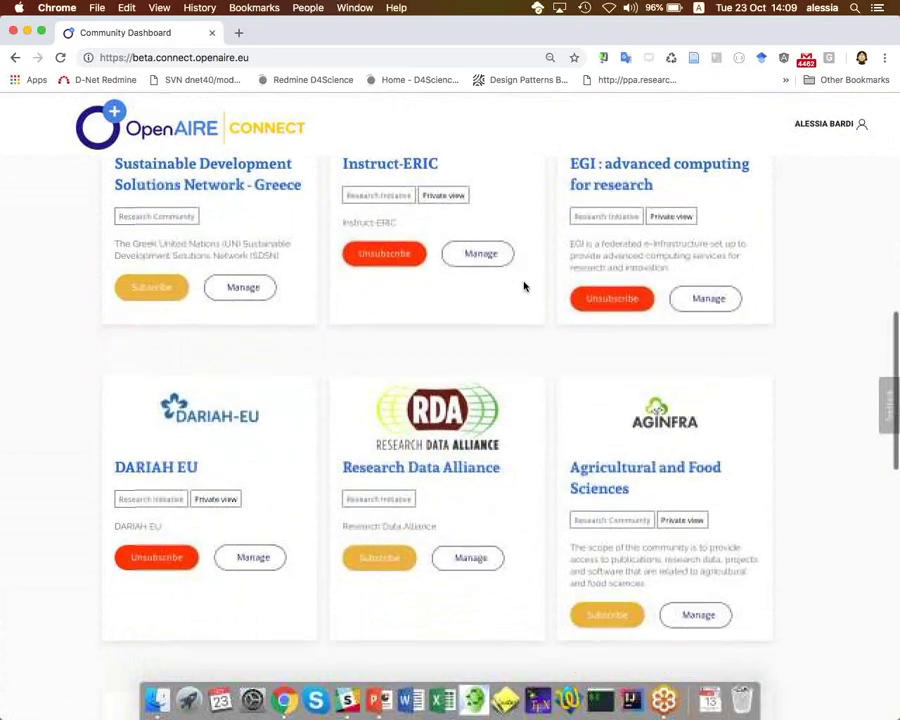
{"action": "scroll", "coordinate": [524, 287], "scroll_direction": "down", "scroll_amount": 4}
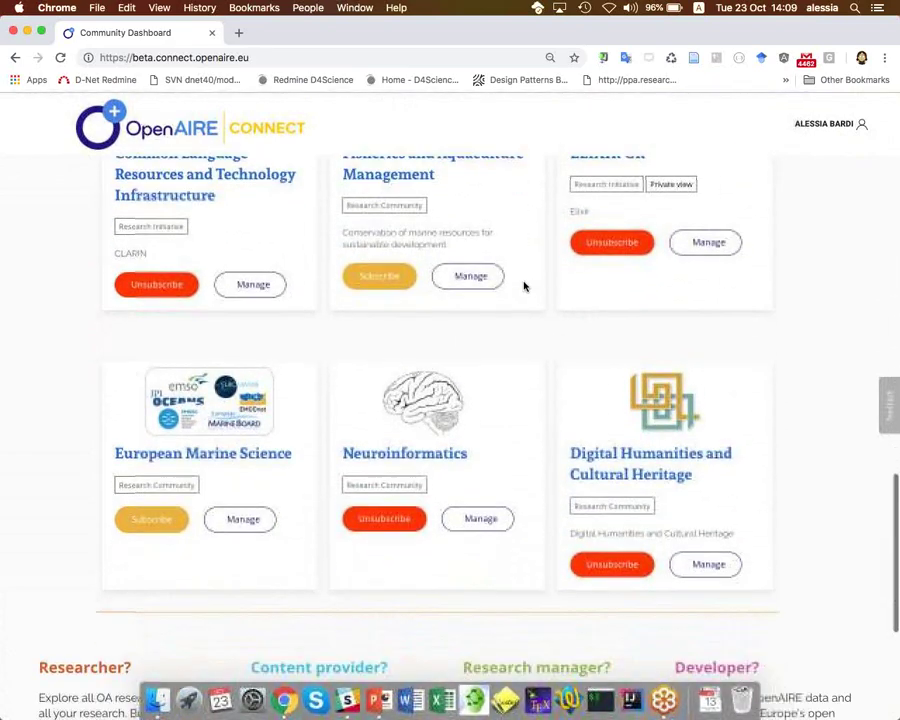
{"action": "scroll", "coordinate": [524, 287], "scroll_direction": "up", "scroll_amount": 5}
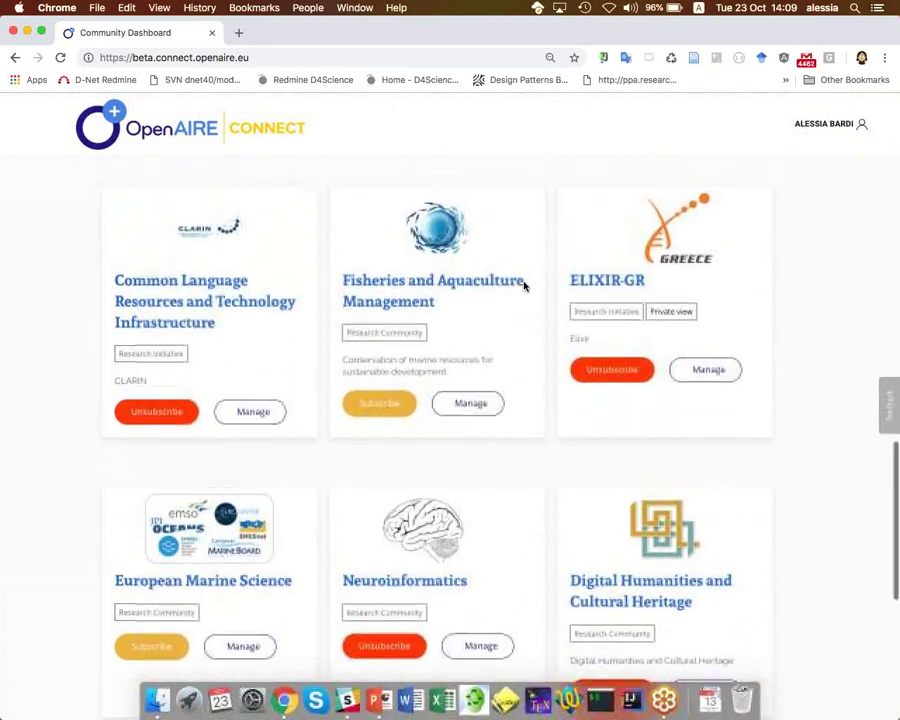
{"action": "scroll", "coordinate": [524, 287], "scroll_direction": "up", "scroll_amount": 1}
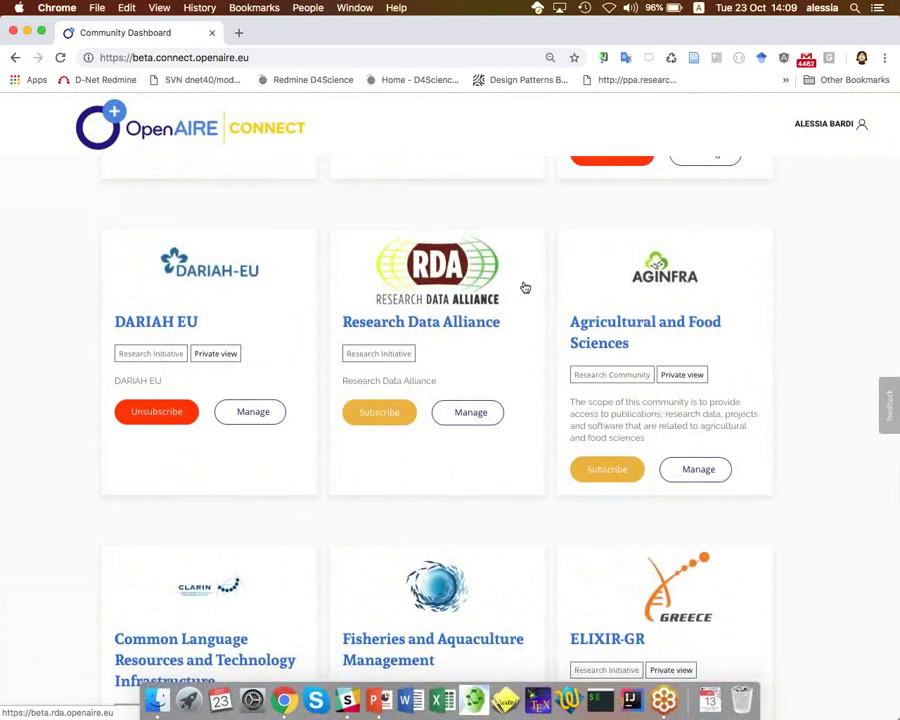
{"action": "scroll", "coordinate": [525, 287], "scroll_direction": "down", "scroll_amount": 5}
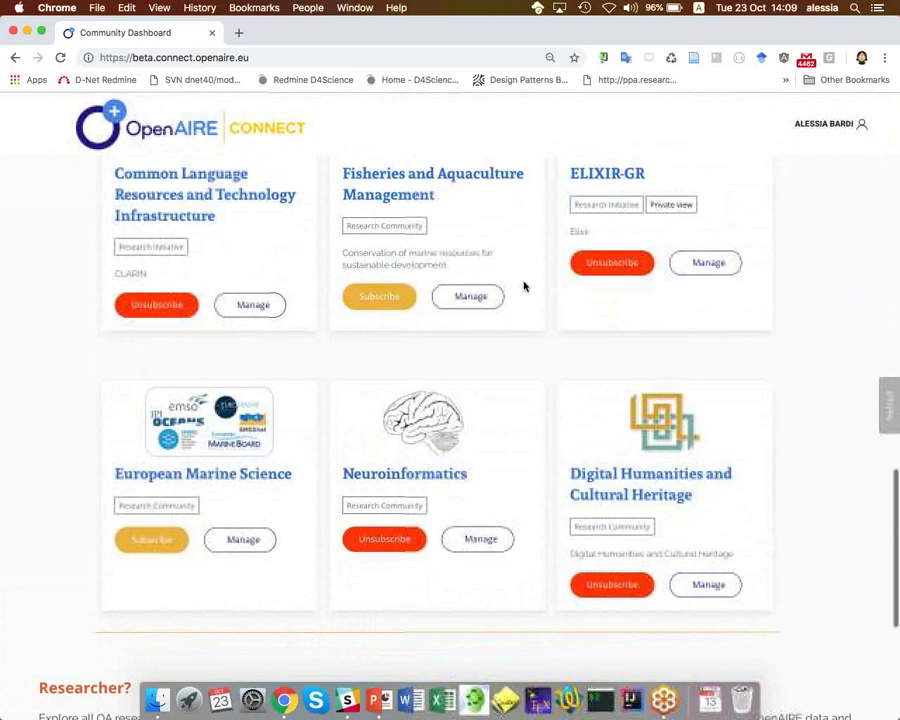
{"action": "left_click", "coordinate": [428, 440]}
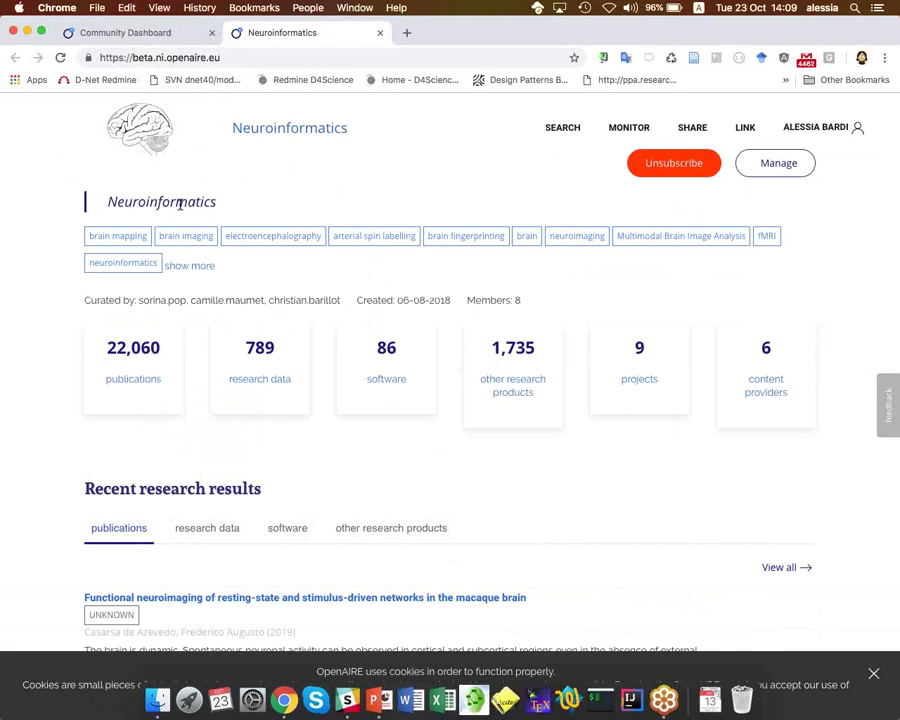
Step: Expand the Neuroinformatics community's full subject list and review its curators, members and content counts
{"action": "left_click", "coordinate": [186, 265]}
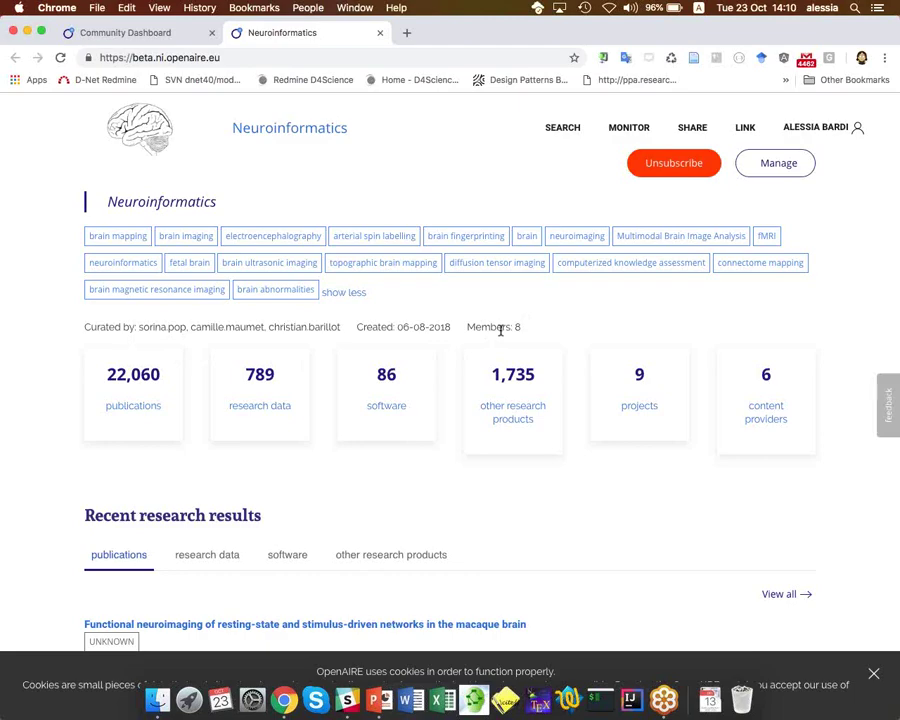
{"action": "left_click_drag", "start_coordinate": [90, 358], "coordinate": [86, 424]}
{"action": "left_click", "coordinate": [83, 416]}
{"action": "scroll", "coordinate": [221, 454], "scroll_direction": "down", "scroll_amount": 1}
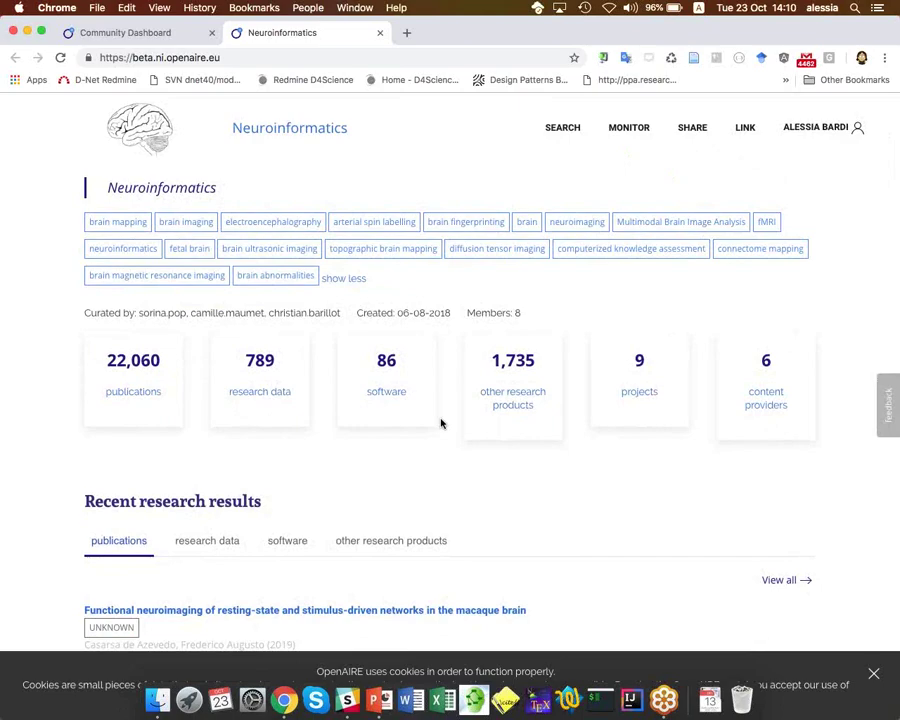
Step: Look through the community's recent publications and return to the community overview
{"action": "scroll", "coordinate": [441, 422], "scroll_direction": "down", "scroll_amount": 5}
{"action": "scroll", "coordinate": [441, 422], "scroll_direction": "down", "scroll_amount": 3}
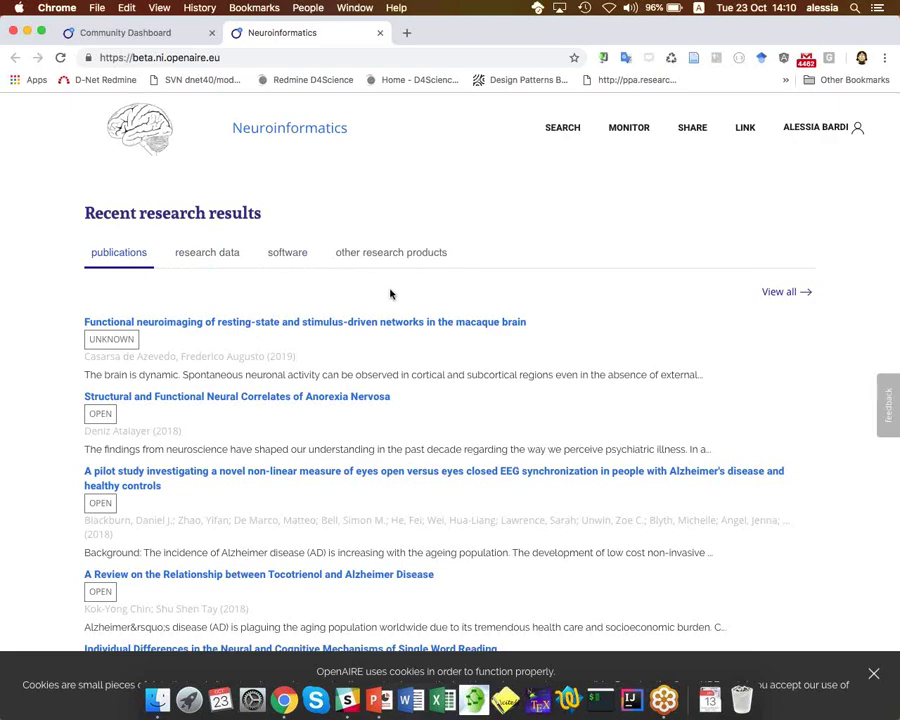
{"action": "scroll", "coordinate": [287, 289], "scroll_direction": "down", "scroll_amount": 2}
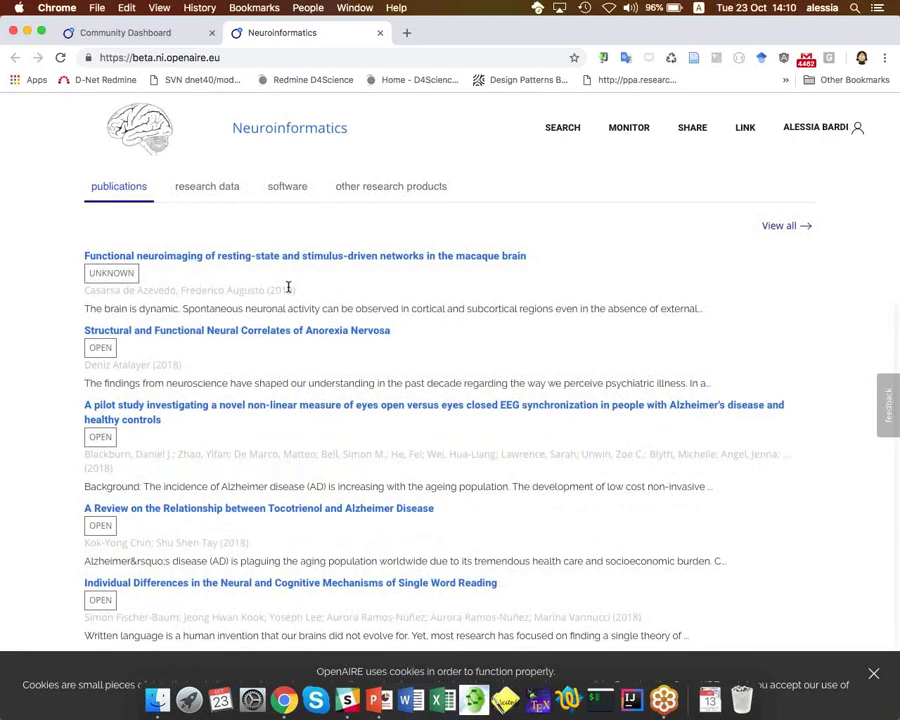
{"action": "scroll", "coordinate": [288, 287], "scroll_direction": "down", "scroll_amount": 1}
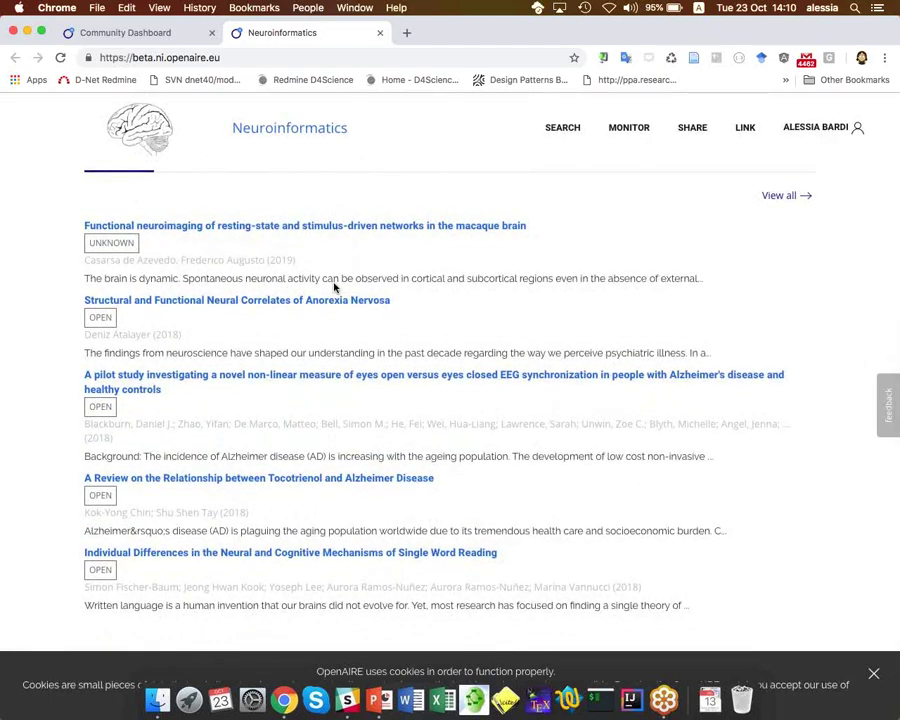
{"action": "scroll", "coordinate": [334, 287], "scroll_direction": "up", "scroll_amount": 3}
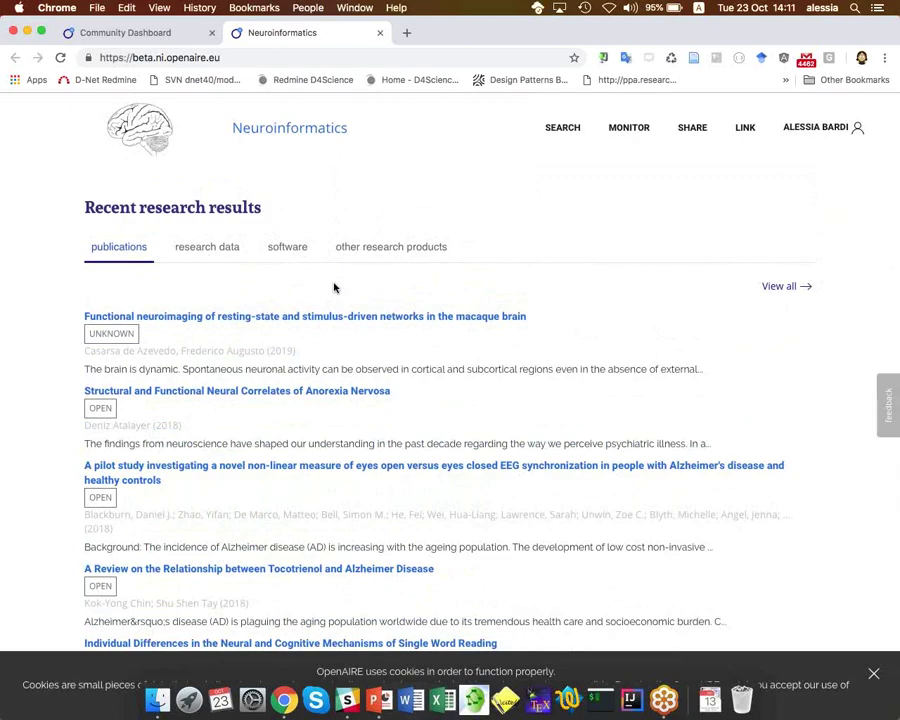
{"action": "scroll", "coordinate": [406, 266], "scroll_direction": "up", "scroll_amount": 4}
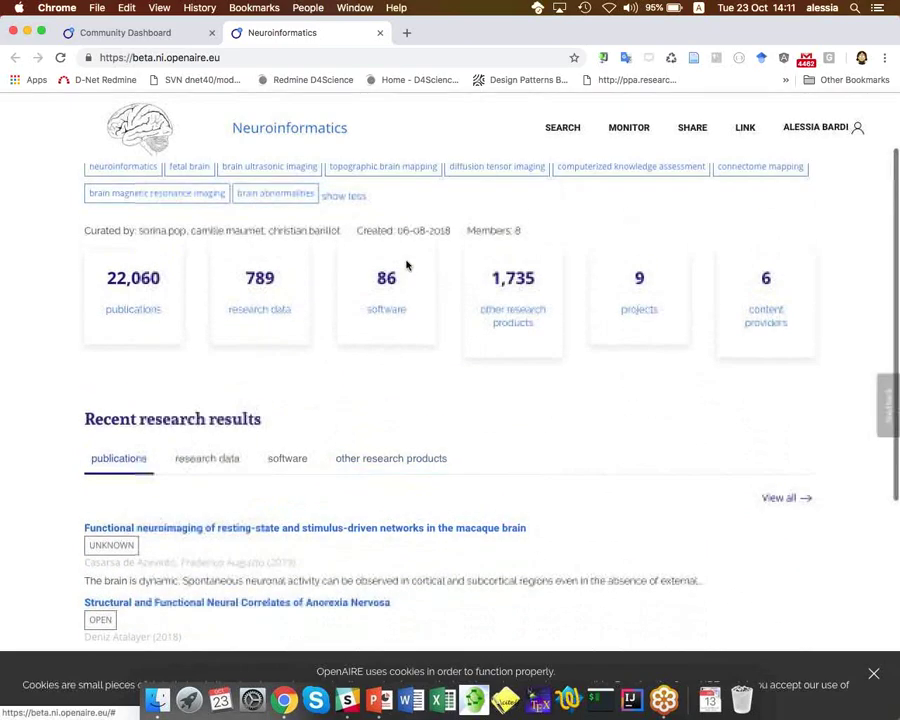
{"action": "scroll", "coordinate": [406, 266], "scroll_direction": "up", "scroll_amount": 2}
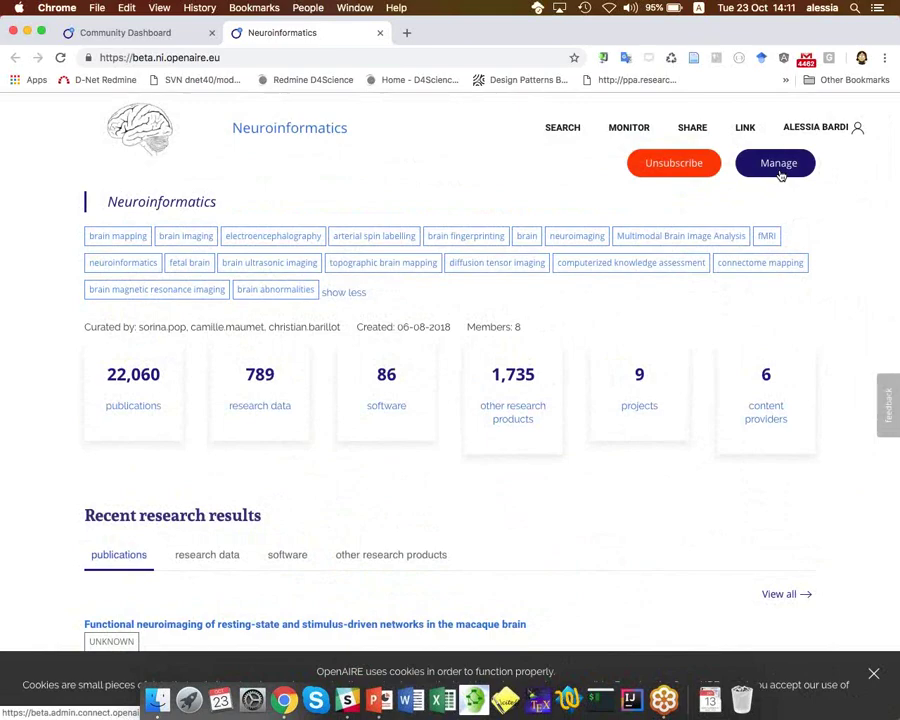
Step: Open the Neuroinformatics administration dashboard and review the list of projects managed for the community
{"action": "left_click", "coordinate": [779, 166]}
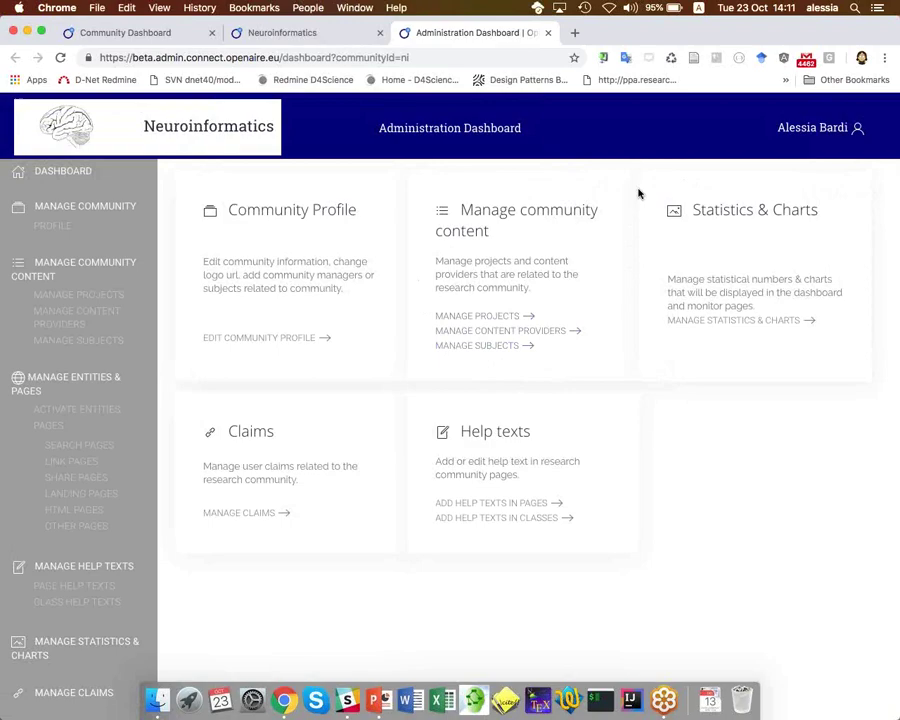
{"action": "left_click", "coordinate": [467, 318]}
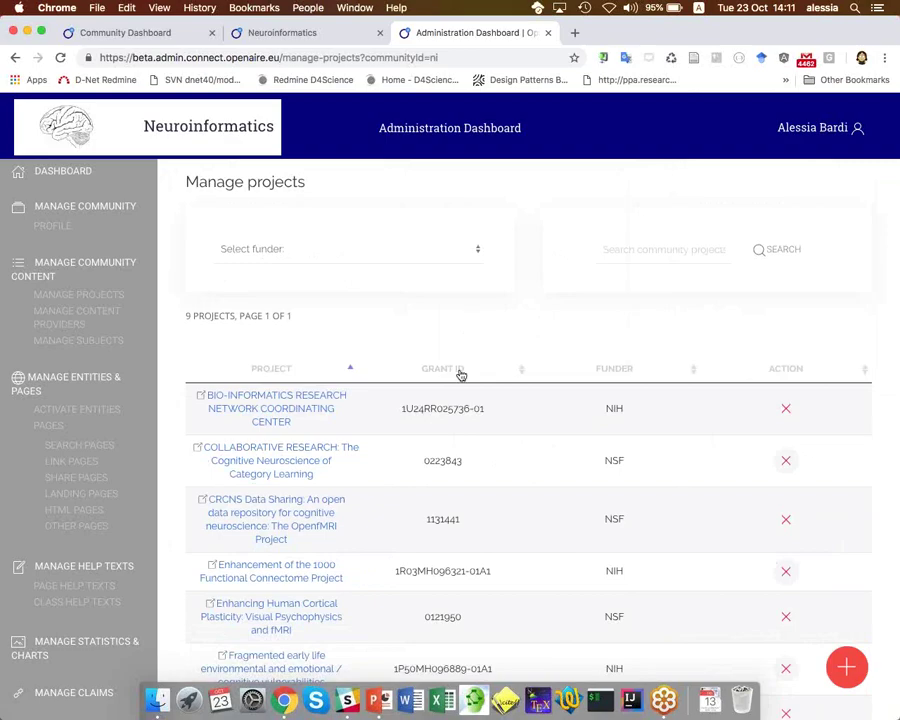
{"action": "scroll", "coordinate": [461, 375], "scroll_direction": "down", "scroll_amount": 2}
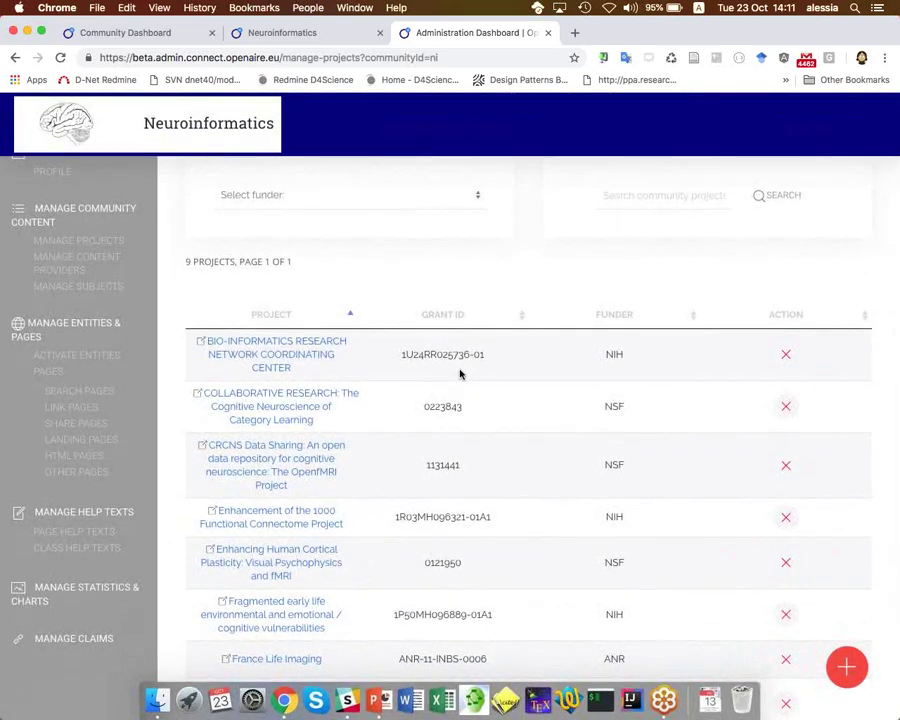
{"action": "scroll", "coordinate": [460, 374], "scroll_direction": "down", "scroll_amount": 5}
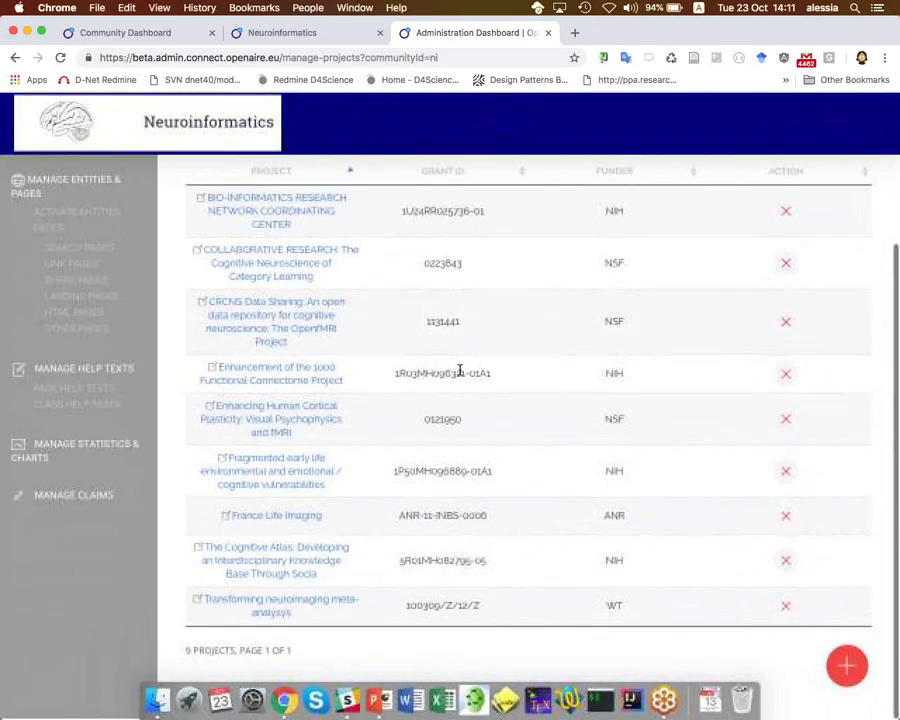
Step: Open the project search for adding projects and find European Commission (EC) projects matching "brain"
{"action": "left_click", "coordinate": [848, 667]}
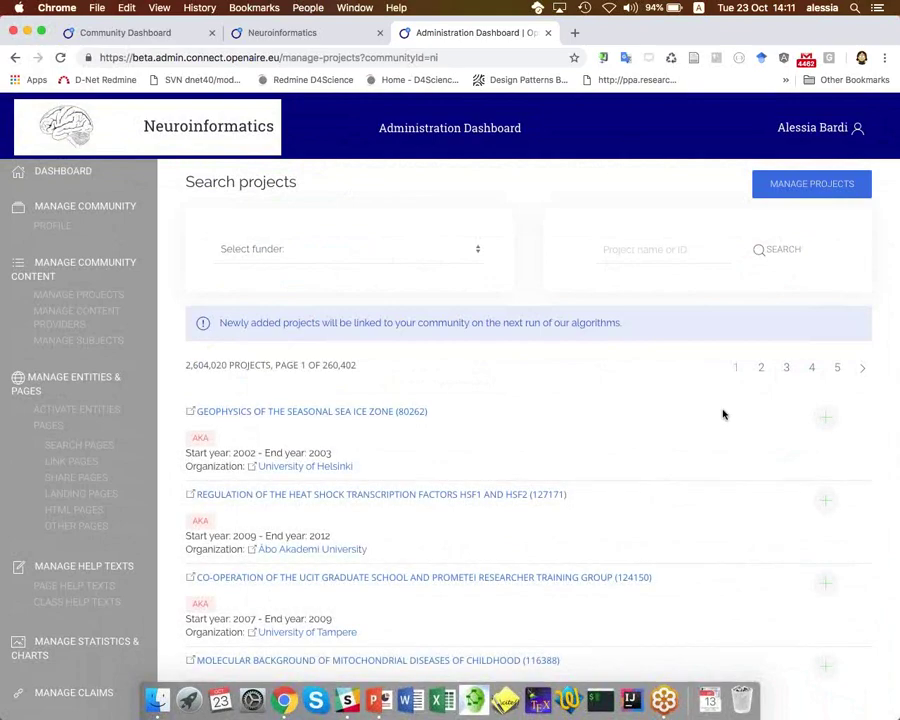
{"action": "left_click", "coordinate": [475, 251]}
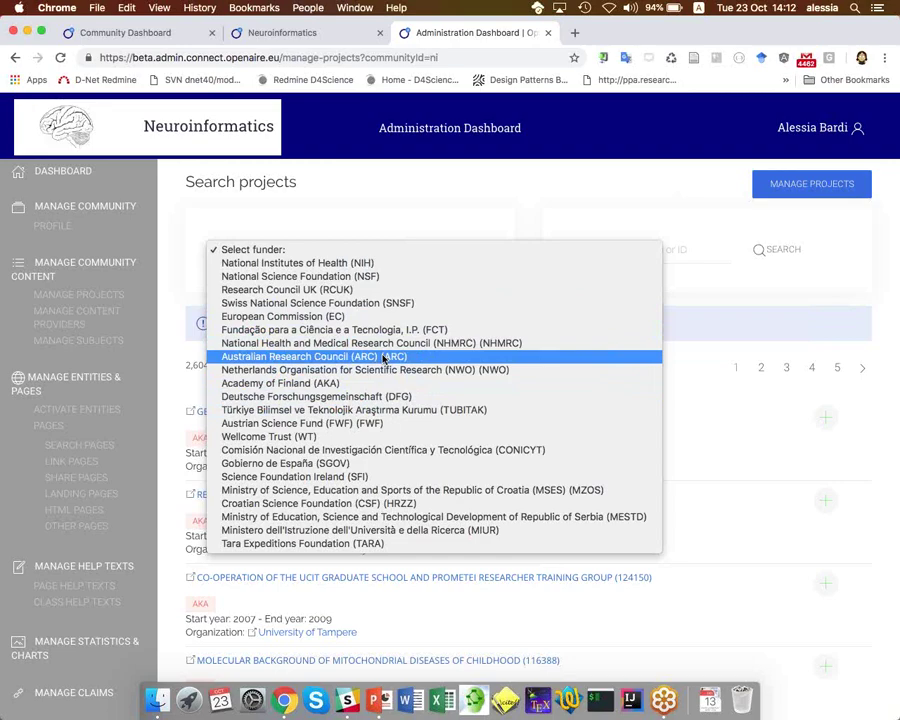
{"action": "left_click", "coordinate": [383, 320]}
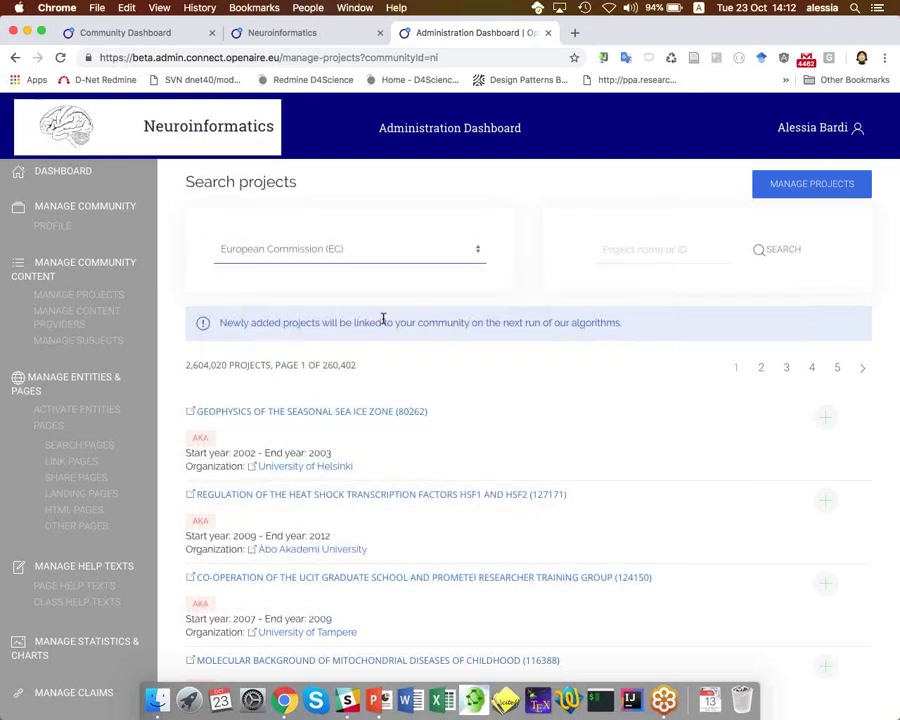
{"action": "left_click", "coordinate": [640, 256]}
{"action": "type", "text": "brain"}
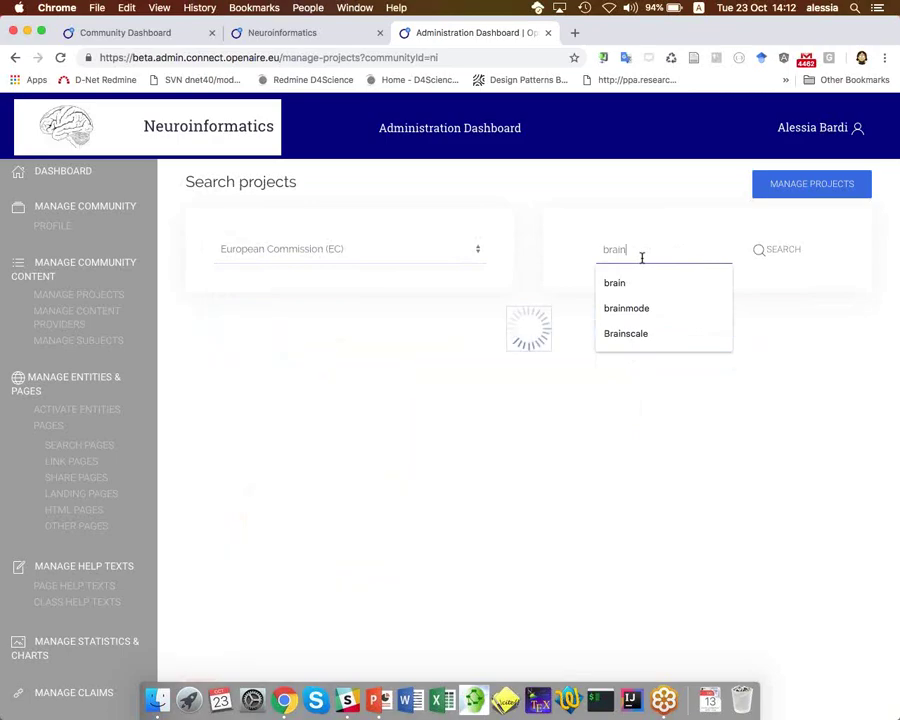
{"action": "left_click", "coordinate": [685, 216]}
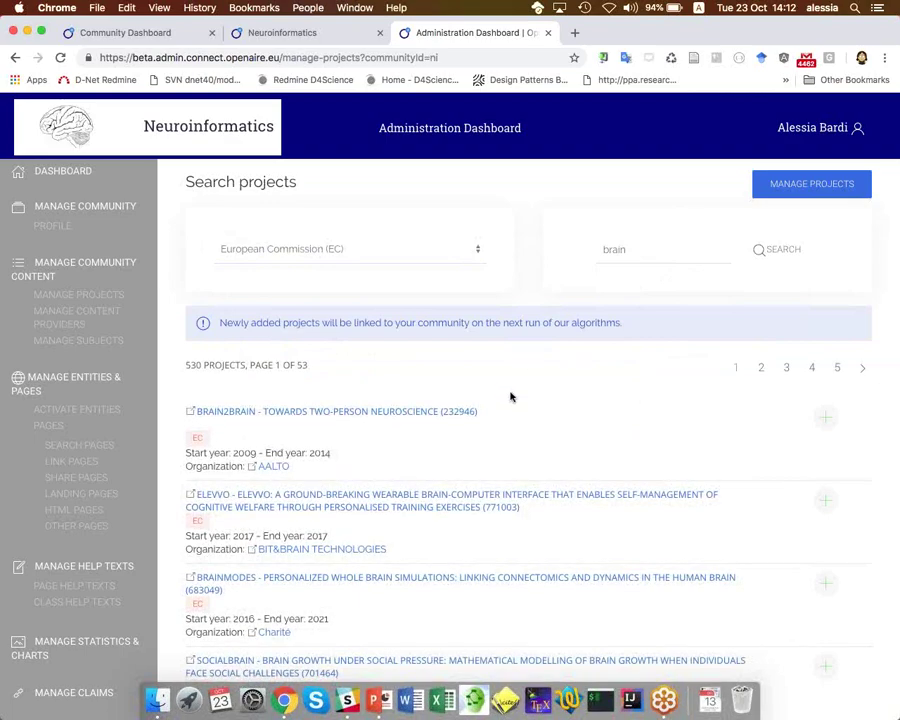
Step: Add the BRAINMODES project (683049) to the community, and remove it again
{"action": "scroll", "coordinate": [510, 397], "scroll_direction": "down", "scroll_amount": 2}
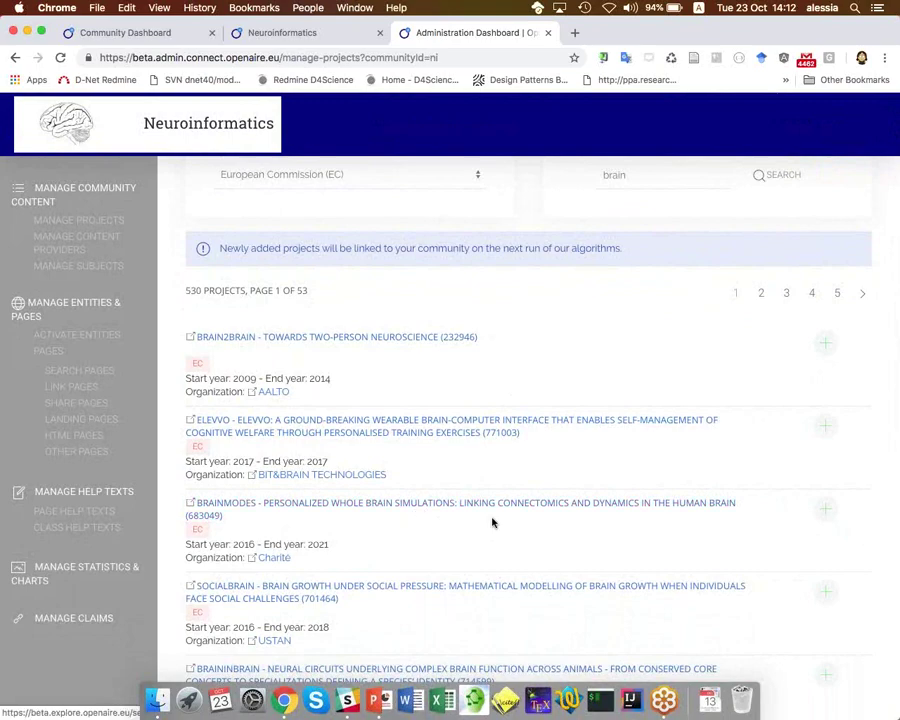
{"action": "left_click", "coordinate": [826, 511]}
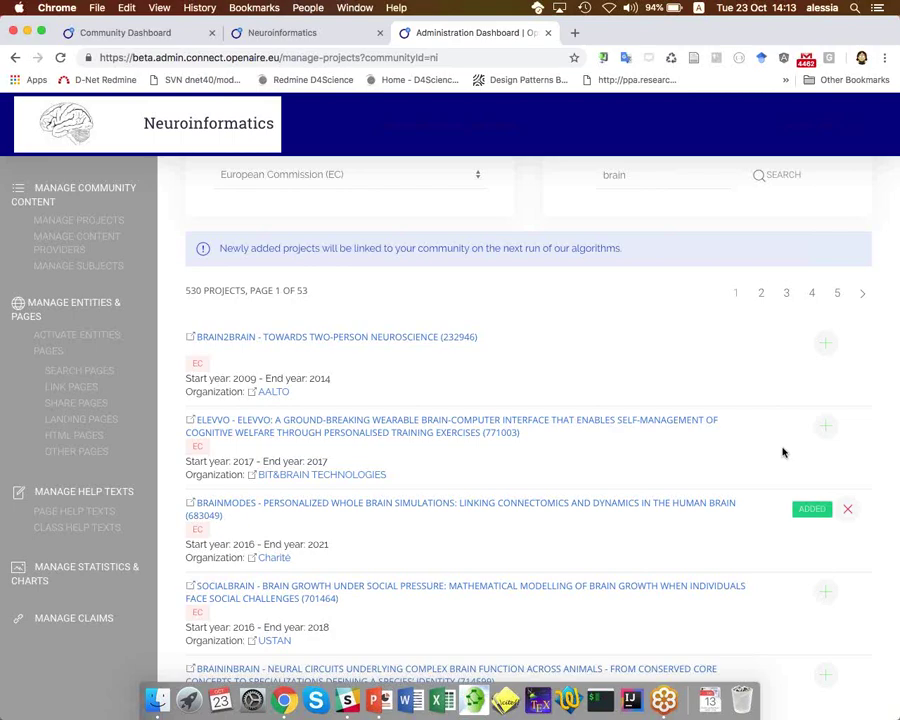
{"action": "left_click", "coordinate": [847, 508]}
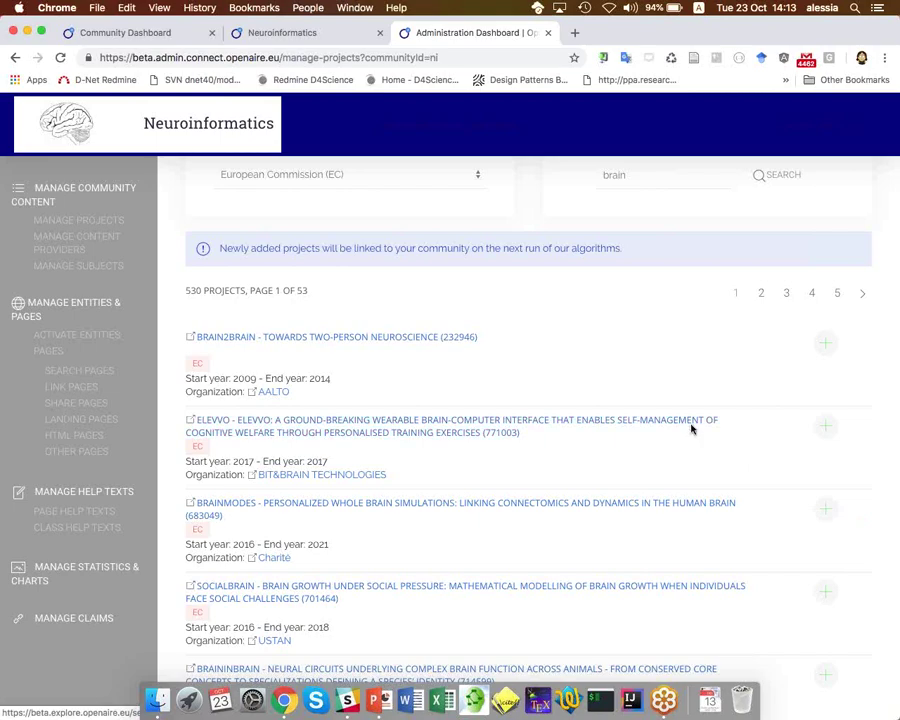
Step: Return to the community's managed projects and open the management page for its content providers
{"action": "left_click", "coordinate": [812, 187]}
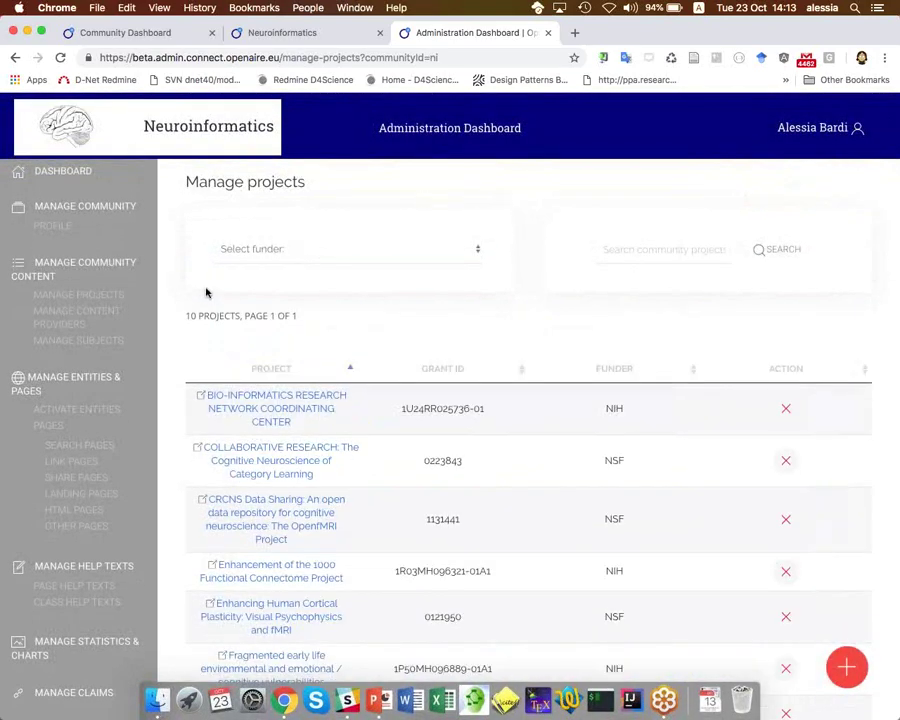
{"action": "left_click", "coordinate": [61, 314]}
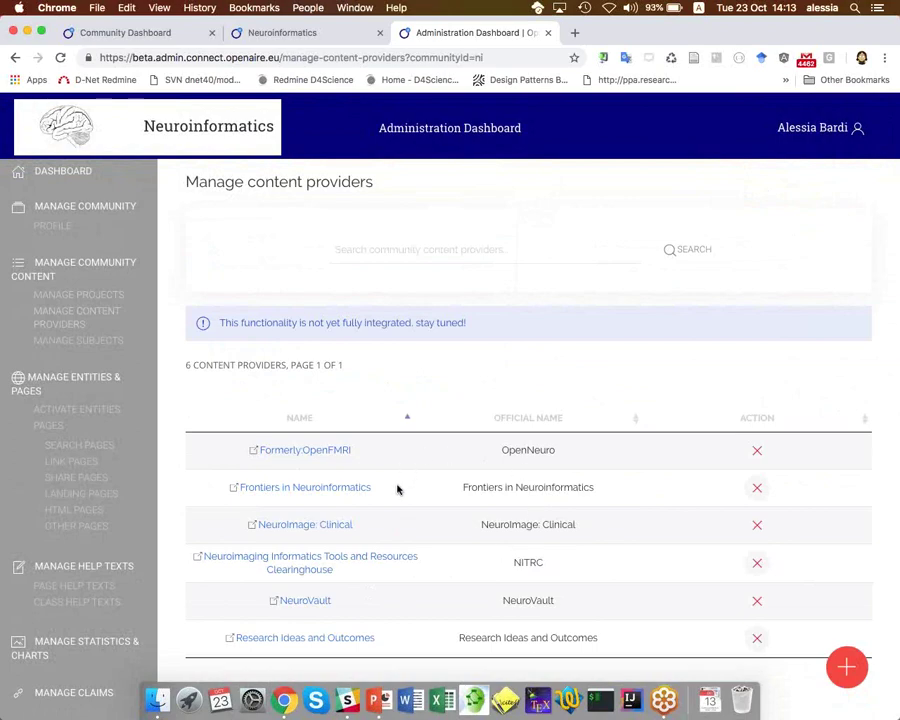
Step: Search OpenAIRE content providers for "brain" and add the Brain Sciences journal to the community
{"action": "left_click", "coordinate": [845, 662]}
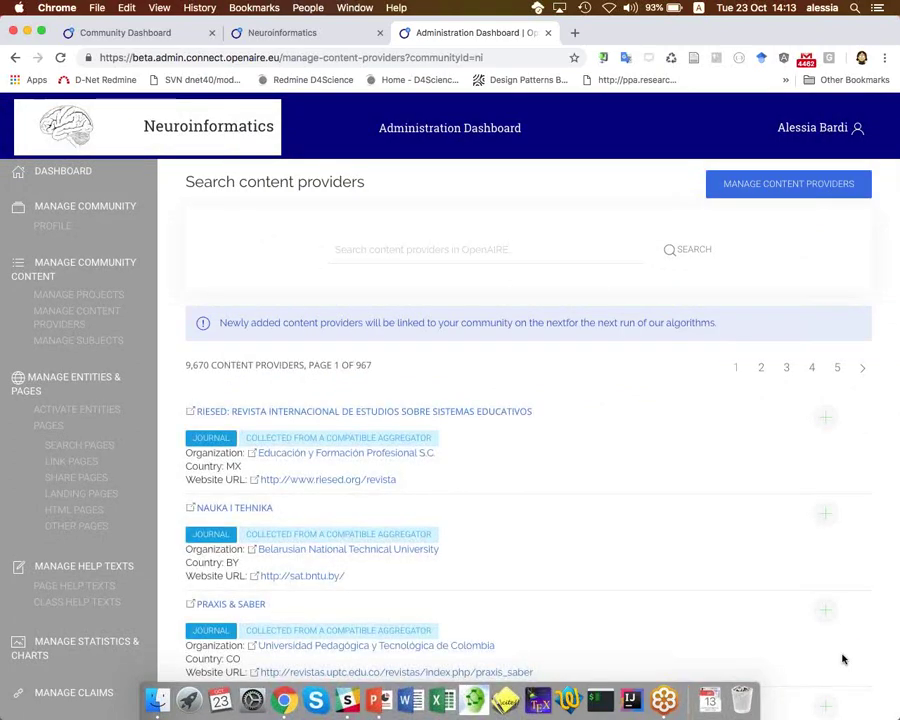
{"action": "left_click", "coordinate": [460, 253]}
{"action": "type", "text": "brain"}
{"action": "left_click", "coordinate": [688, 259]}
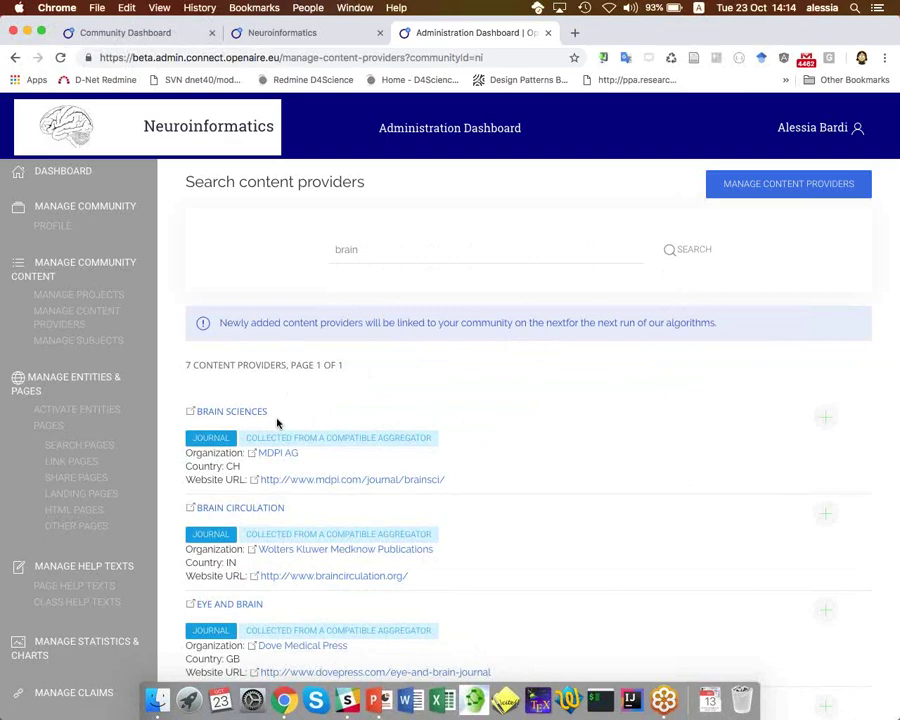
{"action": "left_click", "coordinate": [823, 420]}
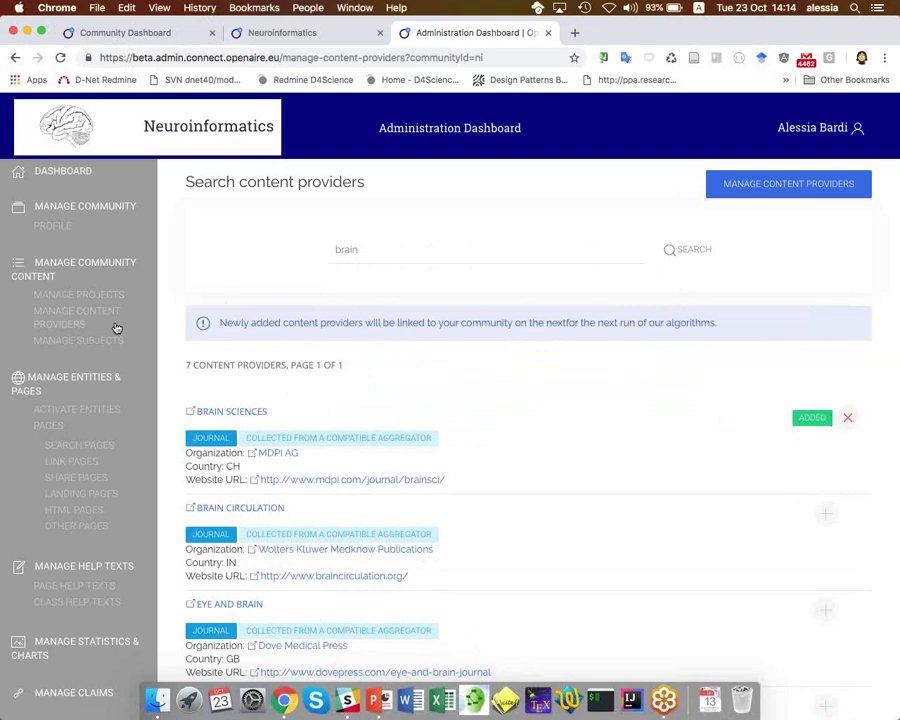
Step: Open the community's managed subjects, review the list, and compare it with the subjects on the Neuroinformatics community page
{"action": "left_click", "coordinate": [55, 342]}
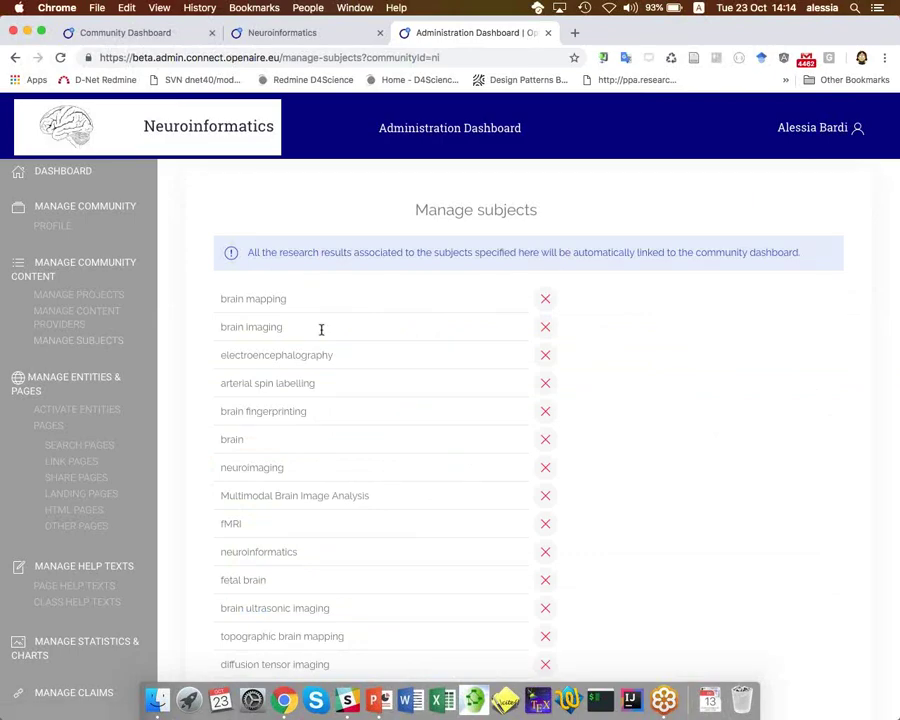
{"action": "scroll", "coordinate": [424, 344], "scroll_direction": "down", "scroll_amount": 1}
{"action": "scroll", "coordinate": [424, 344], "scroll_direction": "down", "scroll_amount": 3}
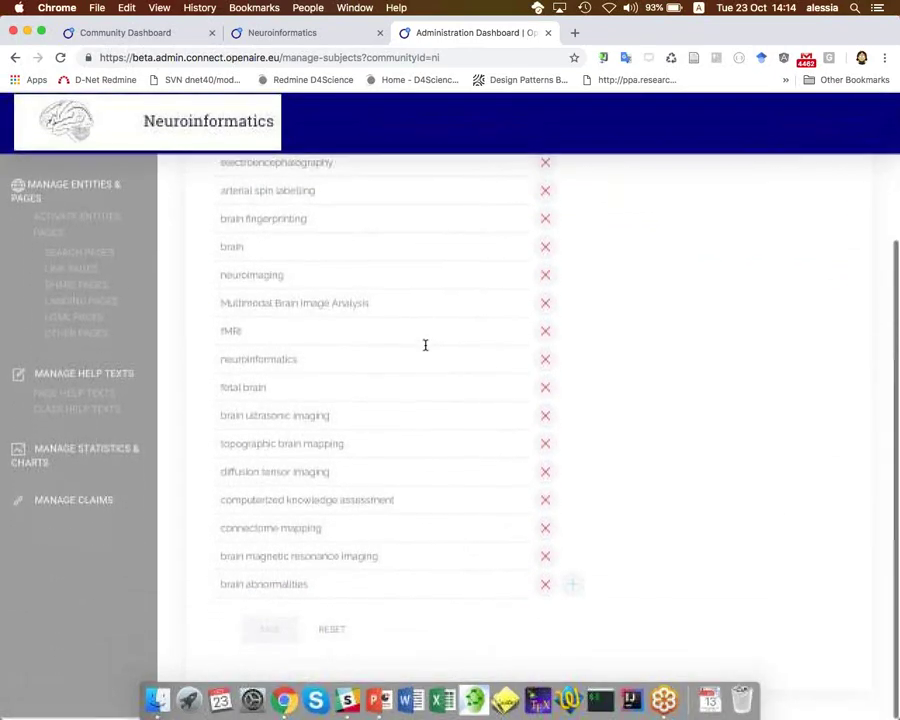
{"action": "scroll", "coordinate": [424, 344], "scroll_direction": "up", "scroll_amount": 4}
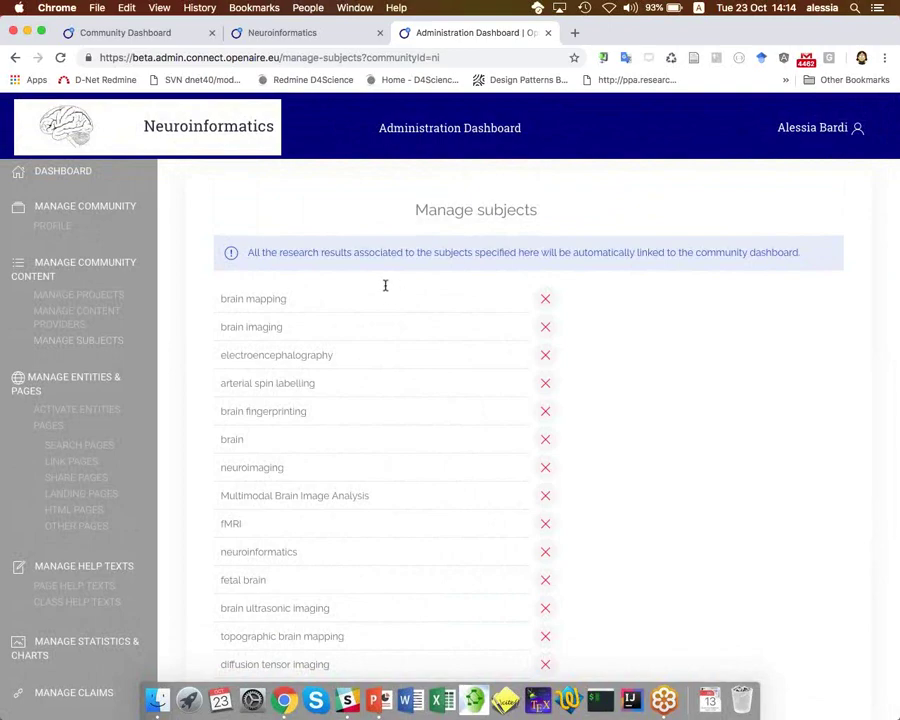
{"action": "left_click", "coordinate": [336, 33]}
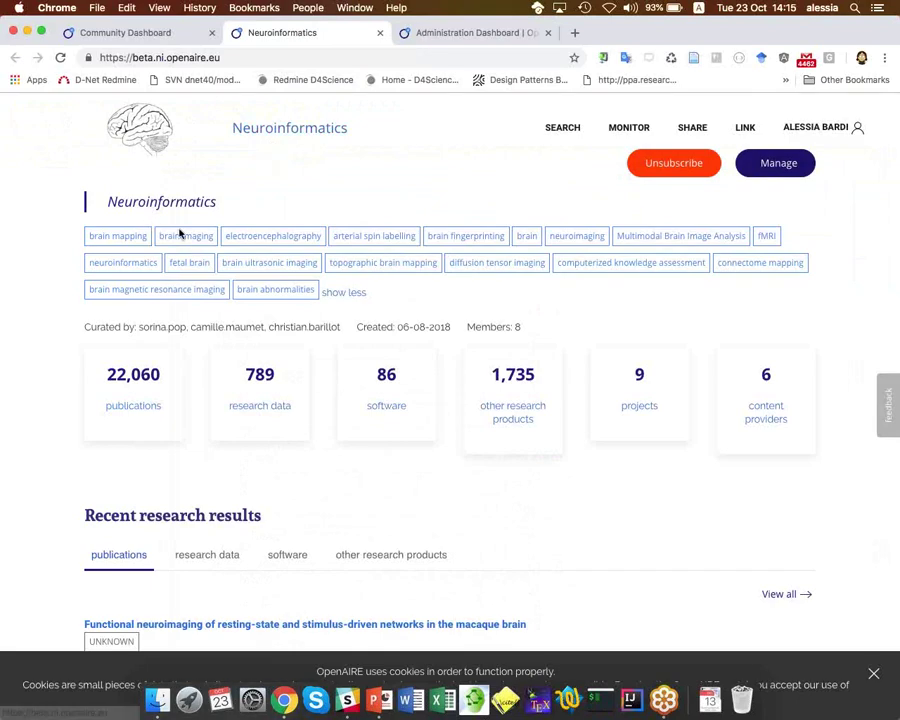
{"action": "left_click", "coordinate": [430, 38]}
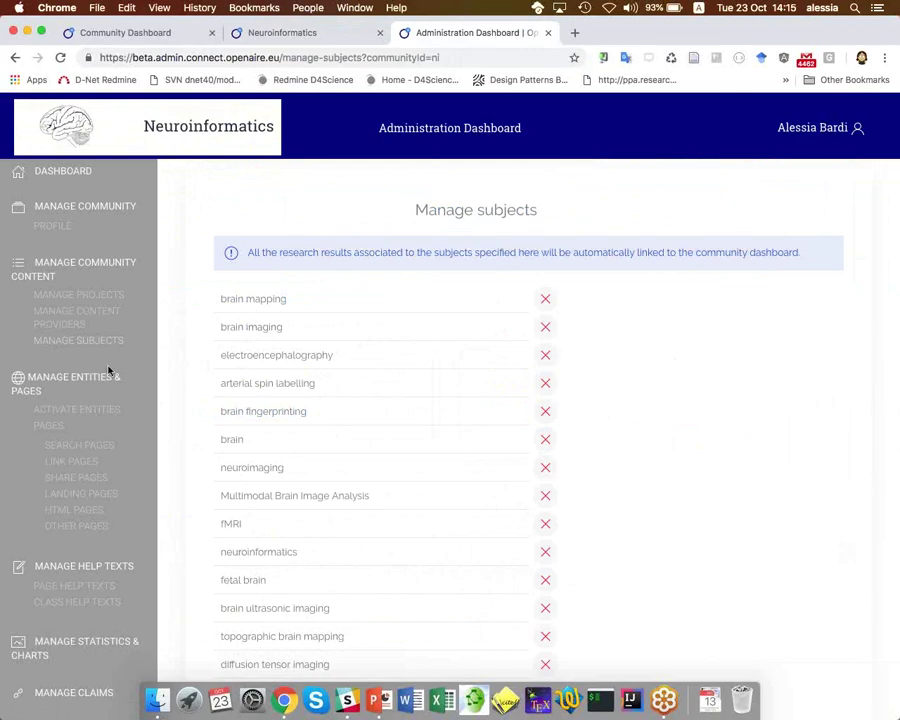
Step: Open the entity activation settings and disable the Research Data entity for the community
{"action": "triple_click", "coordinate": [18, 374]}
{"action": "left_click_drag", "start_coordinate": [26, 387], "coordinate": [46, 398]}
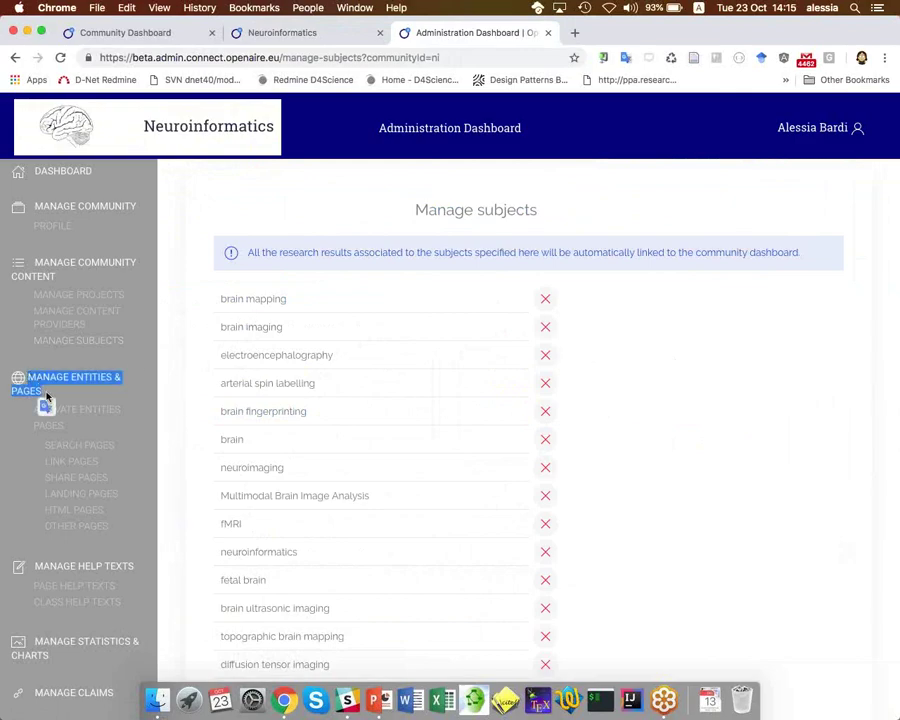
{"action": "left_click_drag", "start_coordinate": [46, 398], "coordinate": [86, 414]}
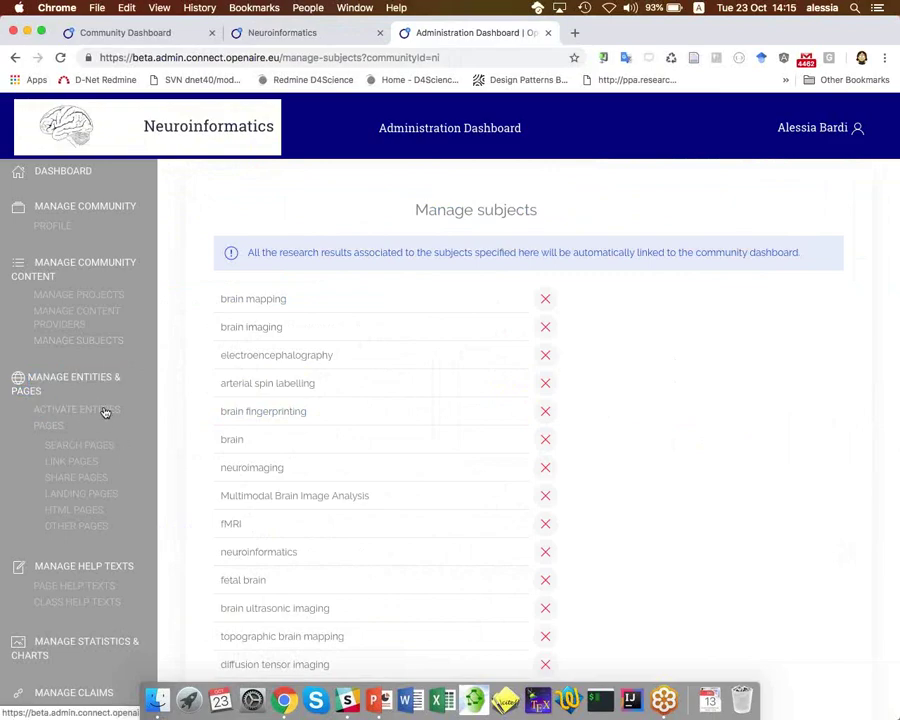
{"action": "left_click", "coordinate": [105, 412]}
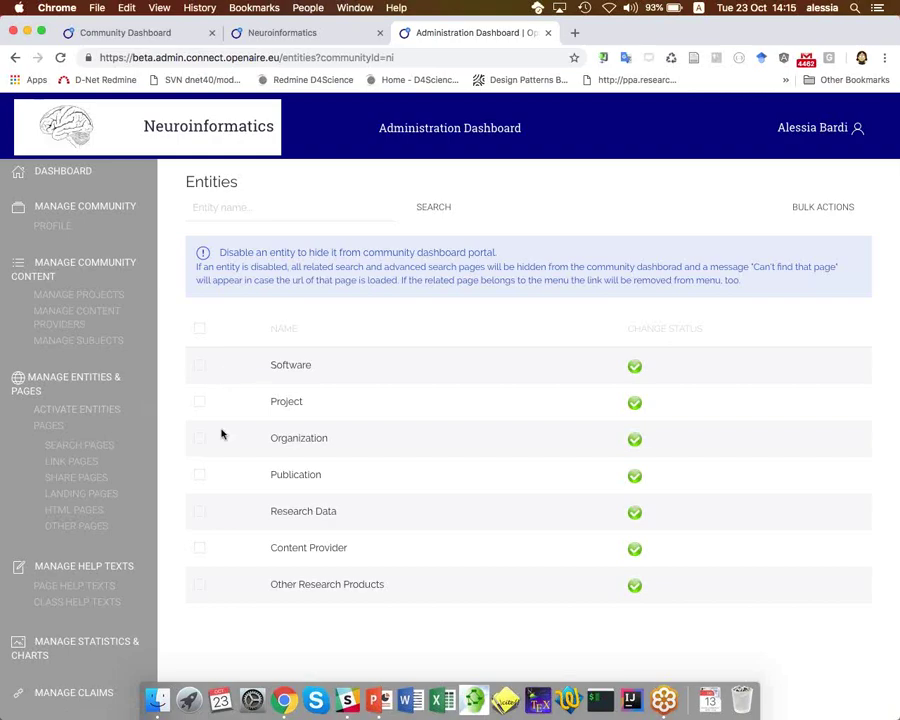
{"action": "left_click", "coordinate": [633, 515]}
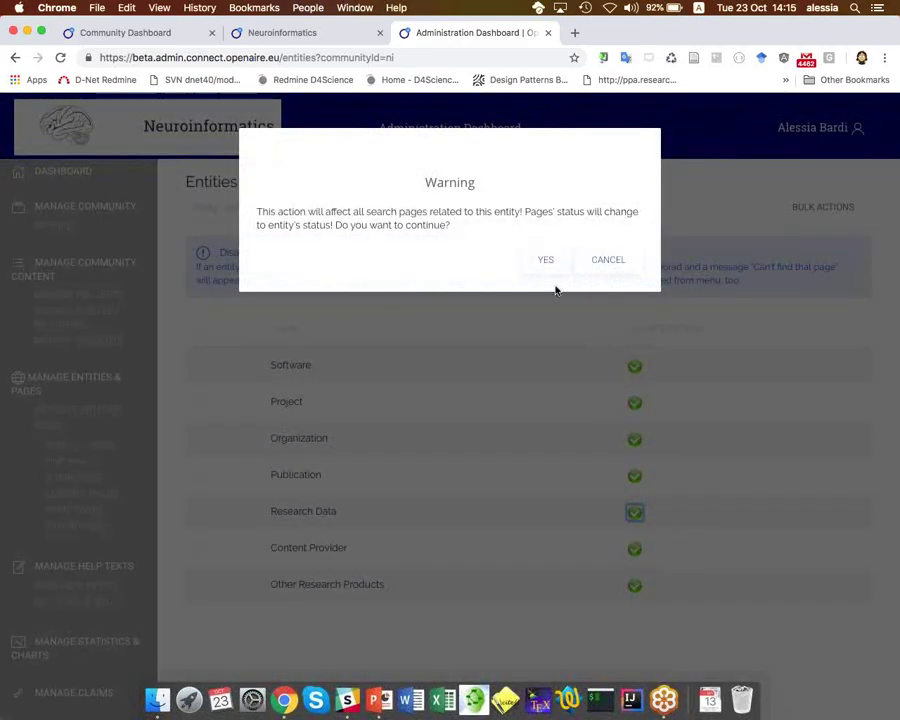
{"action": "left_click", "coordinate": [547, 264]}
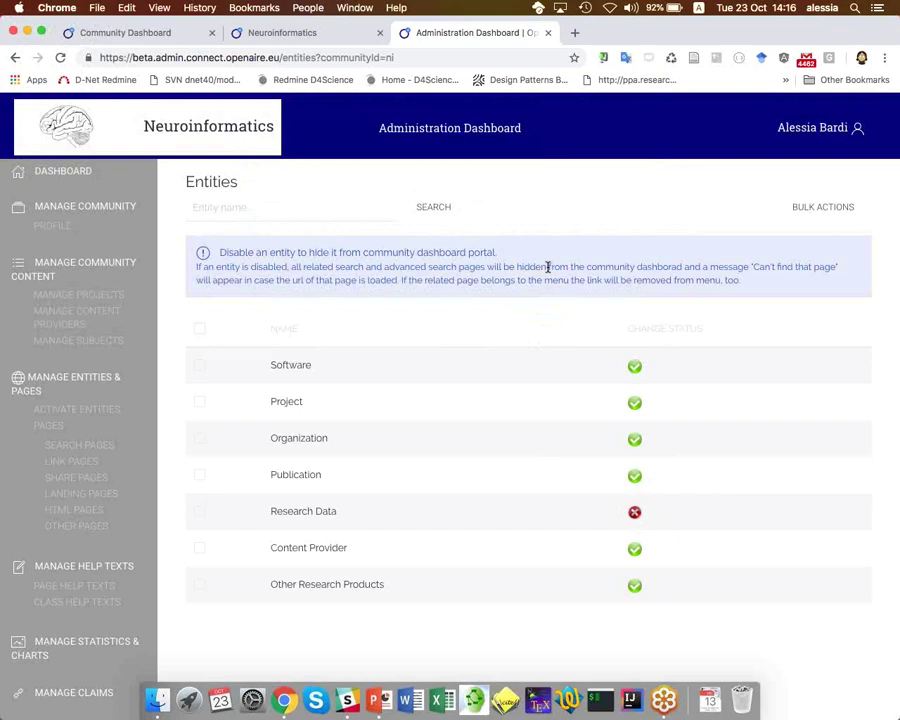
Step: Reload the Neuroinformatics community page and examine its entity counters and recent research results
{"action": "left_click", "coordinate": [306, 39]}
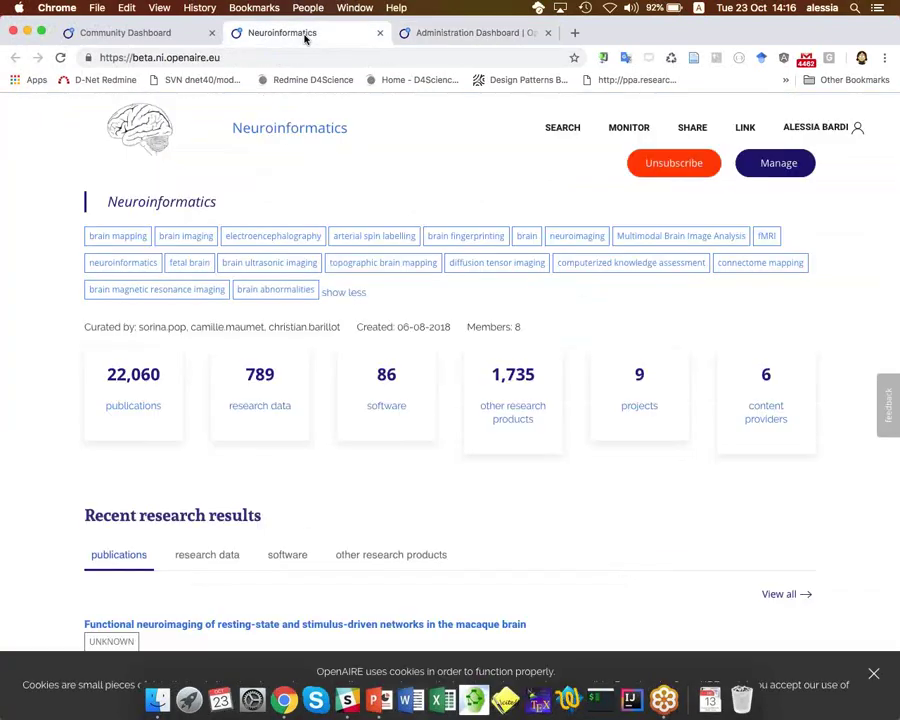
{"action": "left_click", "coordinate": [60, 57]}
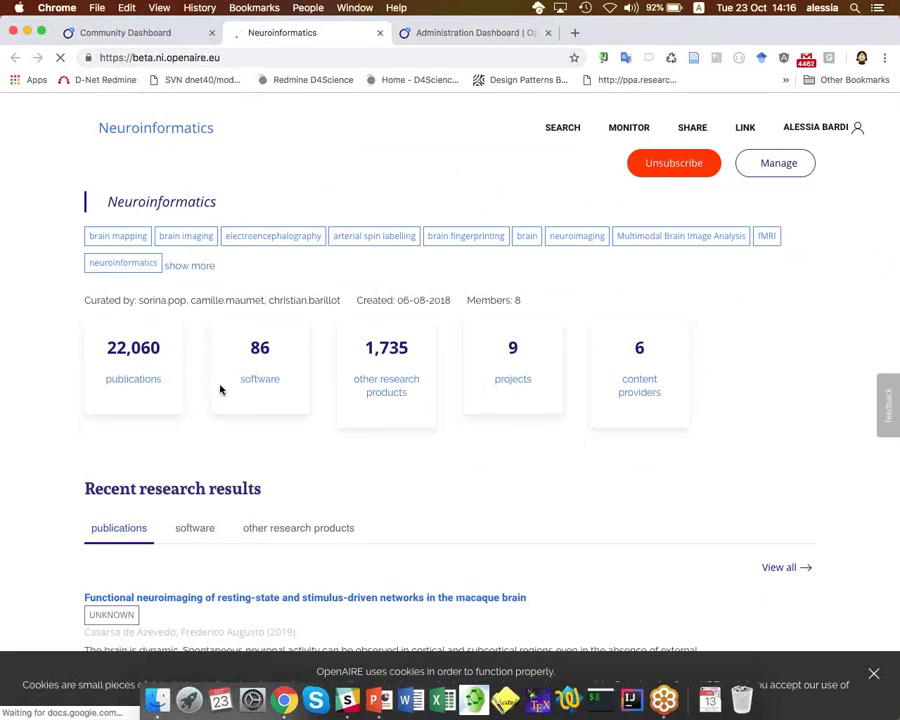
{"action": "scroll", "coordinate": [221, 390], "scroll_direction": "down", "scroll_amount": 1}
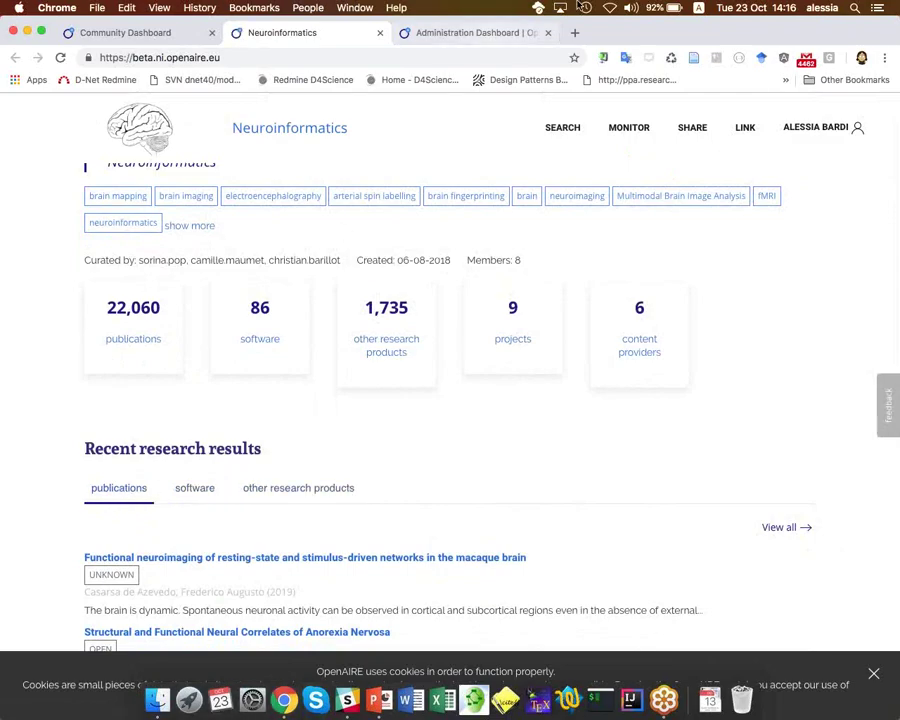
Step: Re-enable the Research Data entity in the administration dashboard and reload the community page
{"action": "left_click", "coordinate": [471, 34]}
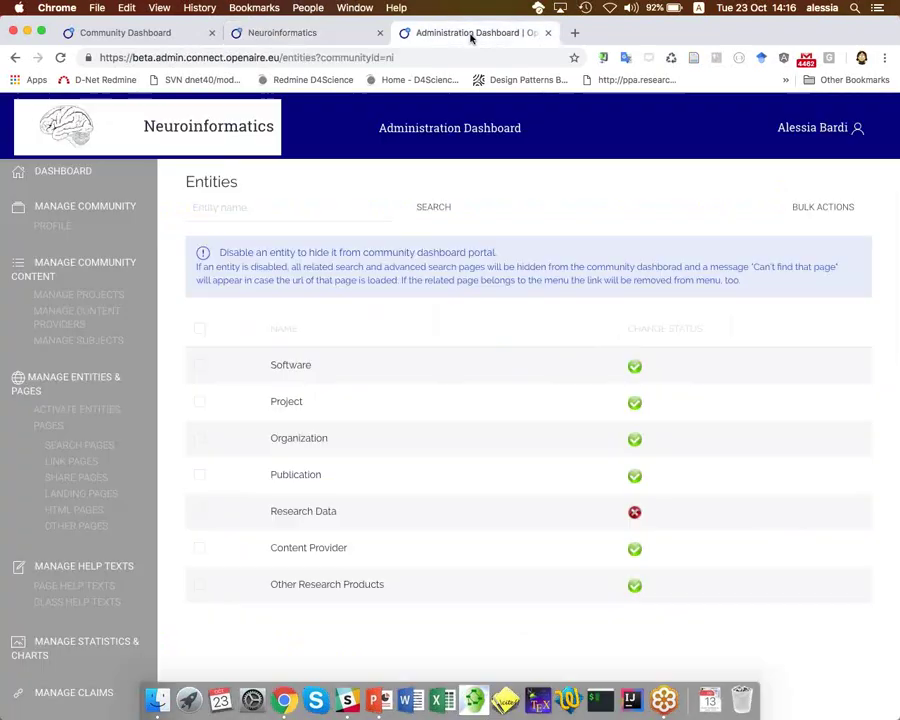
{"action": "left_click", "coordinate": [634, 512]}
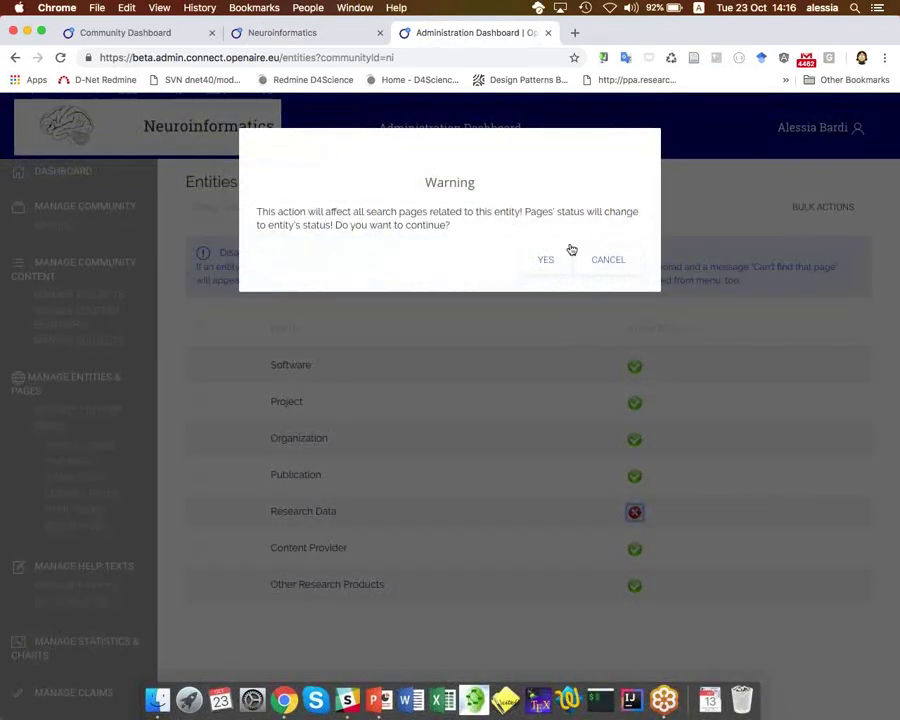
{"action": "left_click", "coordinate": [543, 258]}
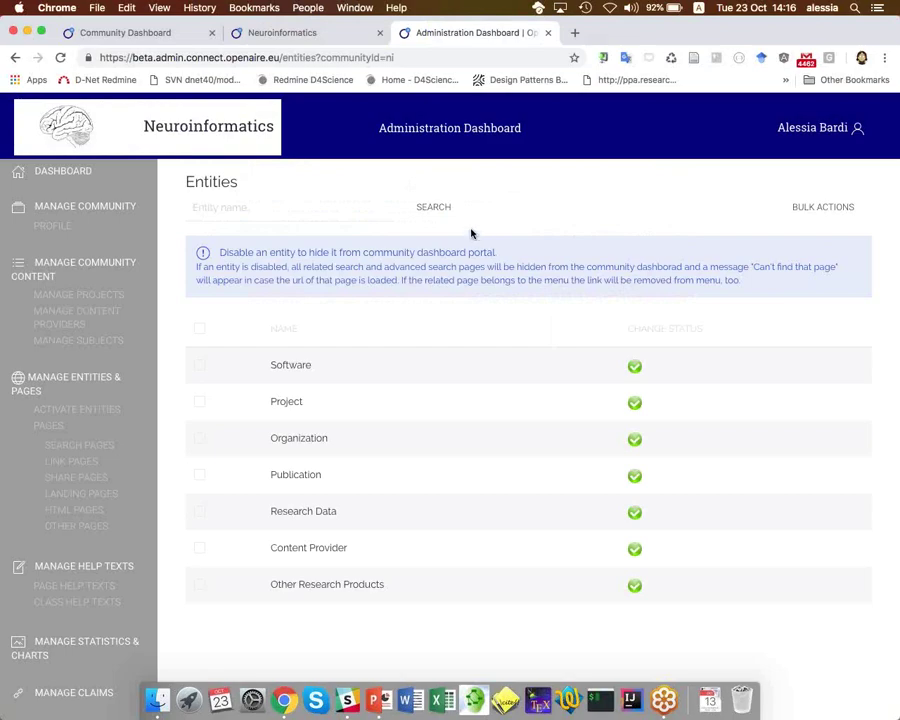
{"action": "left_click", "coordinate": [298, 33]}
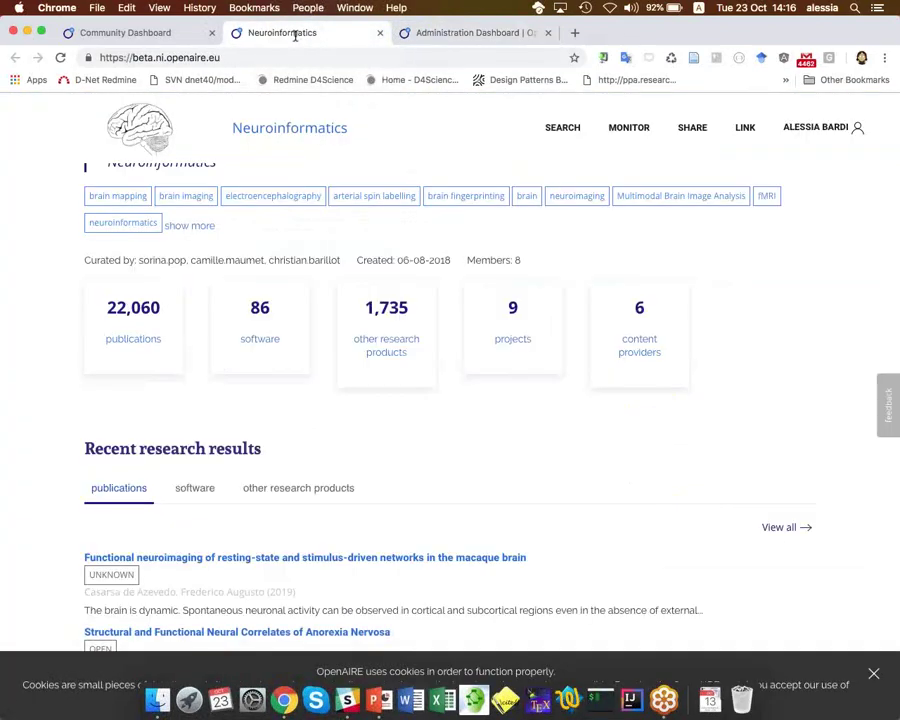
{"action": "left_click", "coordinate": [60, 57]}
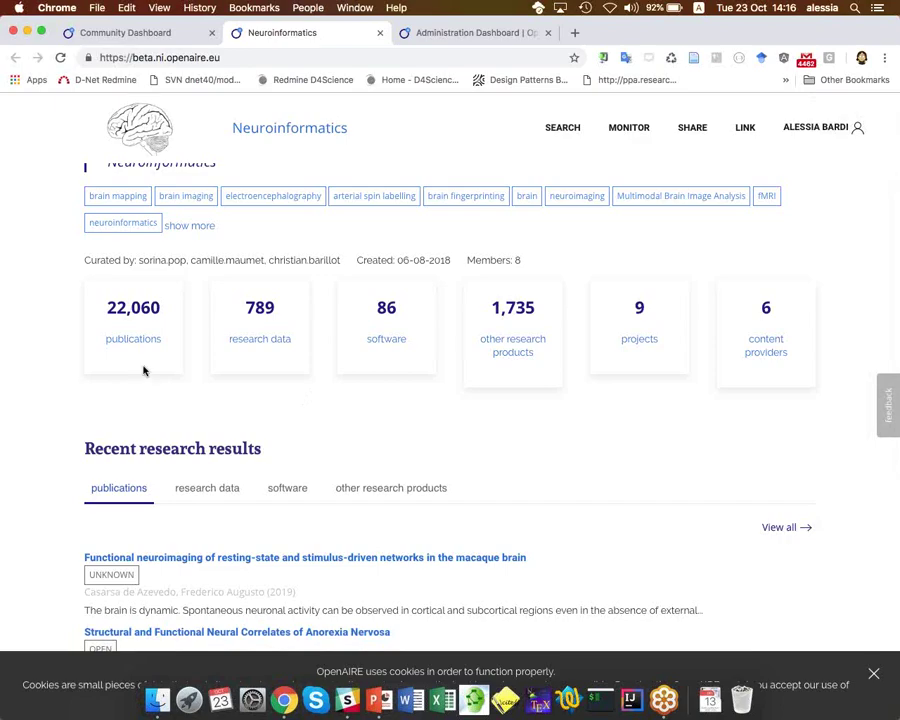
Step: Return to the administration dashboard and open the management page for page help texts
{"action": "left_click", "coordinate": [452, 33]}
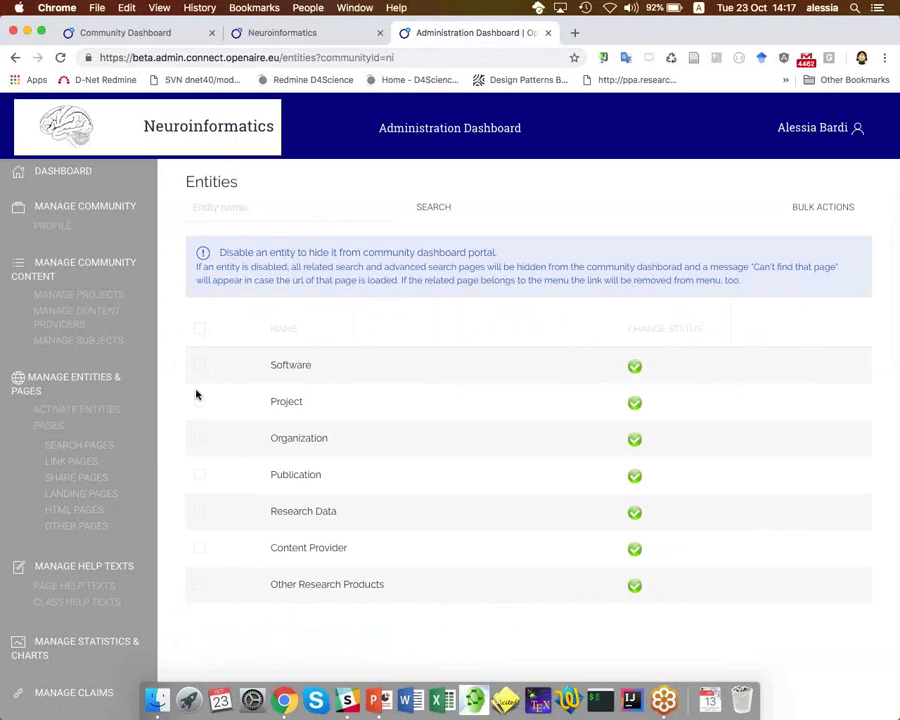
{"action": "scroll", "coordinate": [199, 362], "scroll_direction": "down", "scroll_amount": 1}
{"action": "scroll", "coordinate": [124, 452], "scroll_direction": "up", "scroll_amount": 1}
{"action": "left_click_drag", "start_coordinate": [43, 567], "coordinate": [131, 566]}
{"action": "left_click", "coordinate": [131, 566]}
{"action": "left_click", "coordinate": [81, 587]}
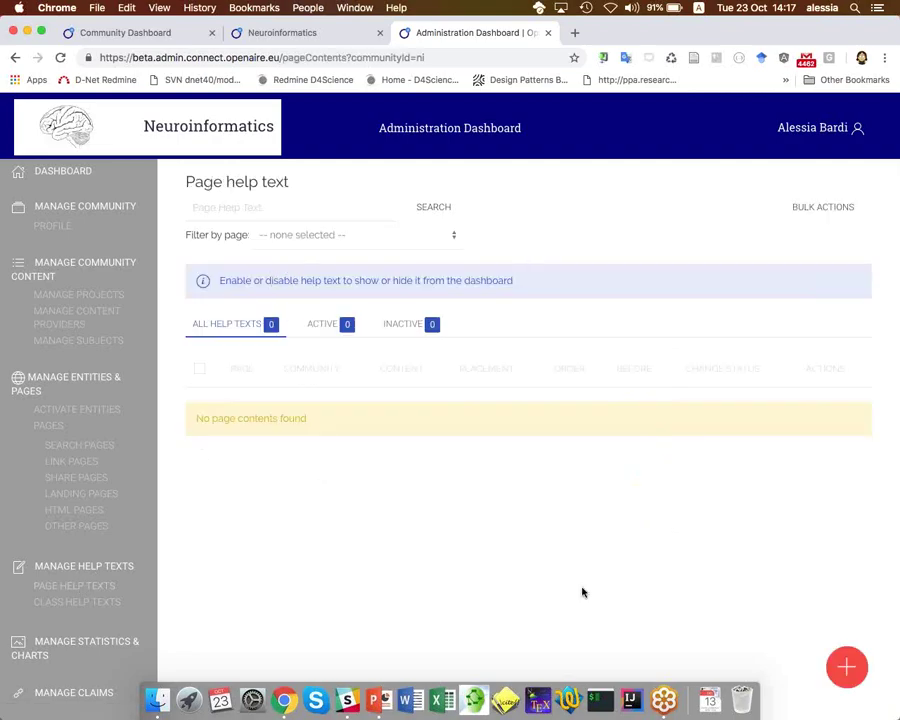
Step: Create and save an active help text "TEST TEST" for the Search Publications page, placed at Top before existing content
{"action": "left_click", "coordinate": [847, 668]}
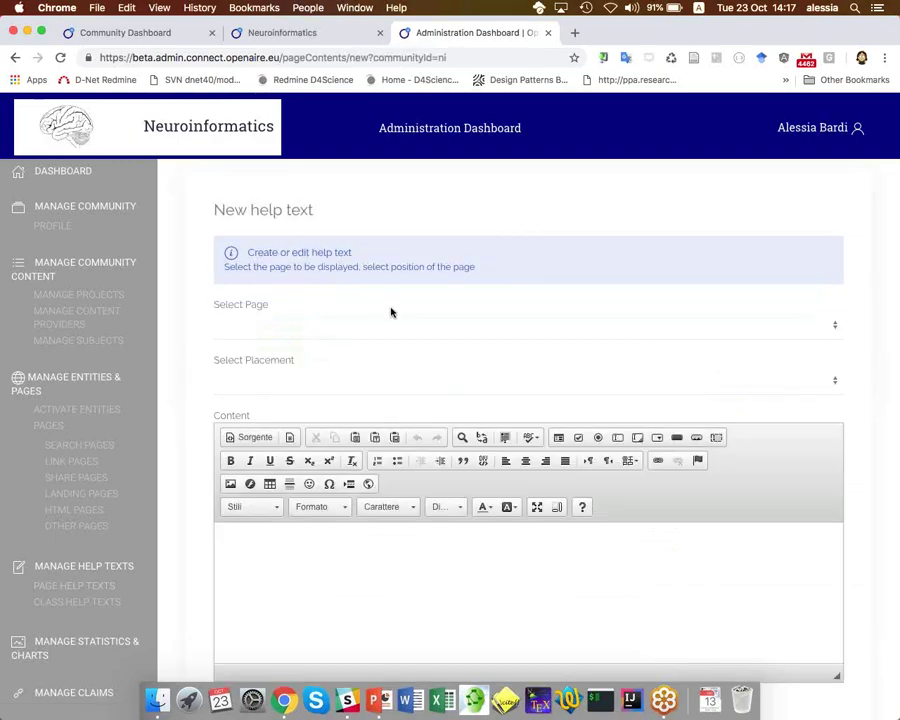
{"action": "left_click", "coordinate": [370, 328]}
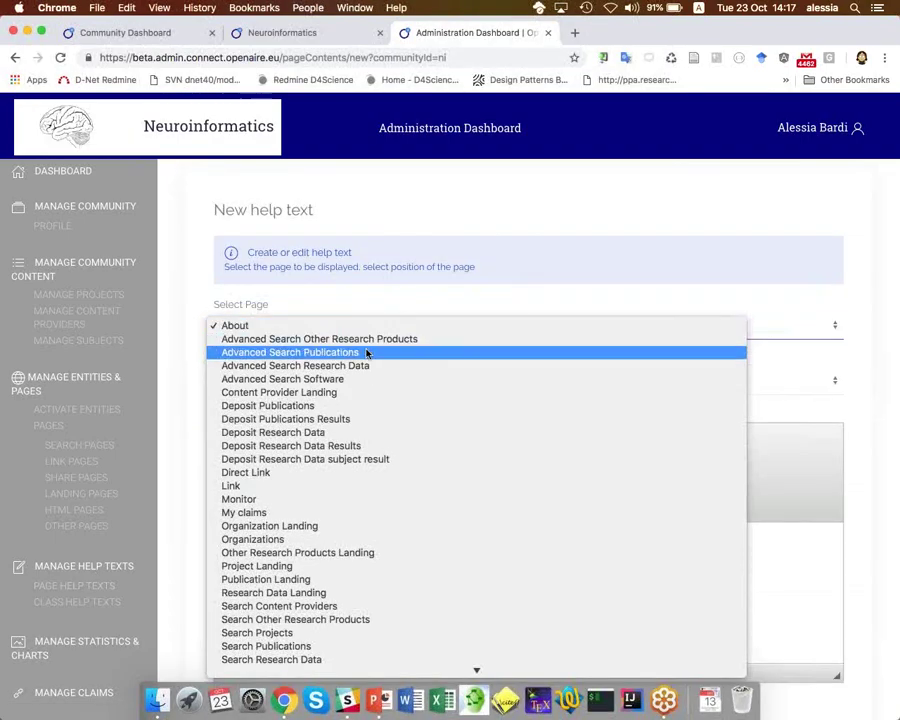
{"action": "left_click", "coordinate": [281, 646]}
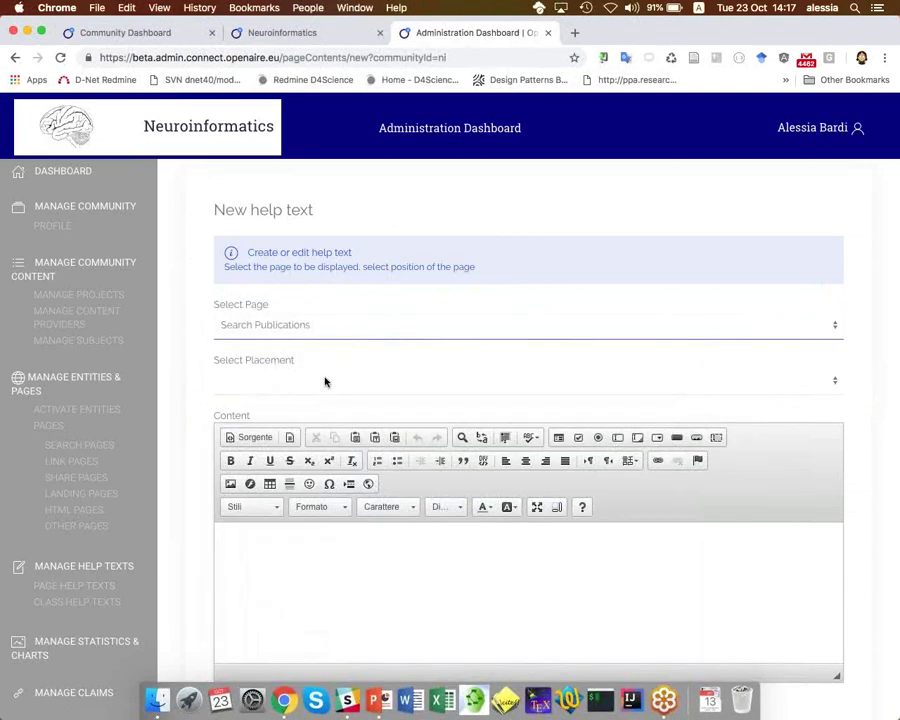
{"action": "left_click", "coordinate": [325, 381]}
{"action": "left_click", "coordinate": [325, 378]}
{"action": "scroll", "coordinate": [323, 381], "scroll_direction": "down", "scroll_amount": 3}
{"action": "left_click", "coordinate": [323, 380]}
{"action": "type", "text": "TEST TEST"}
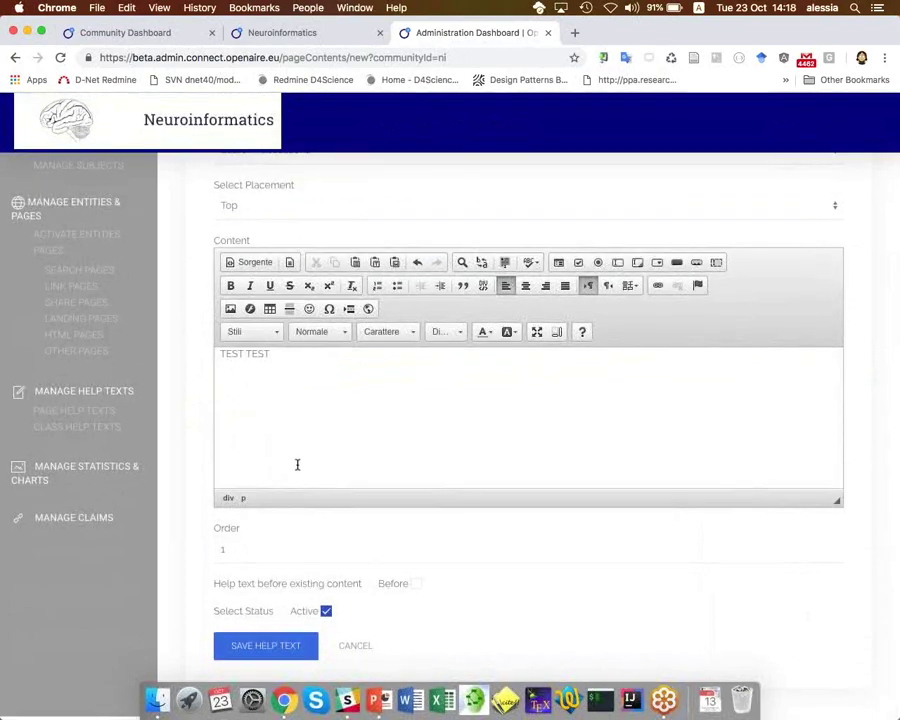
{"action": "left_click", "coordinate": [416, 587]}
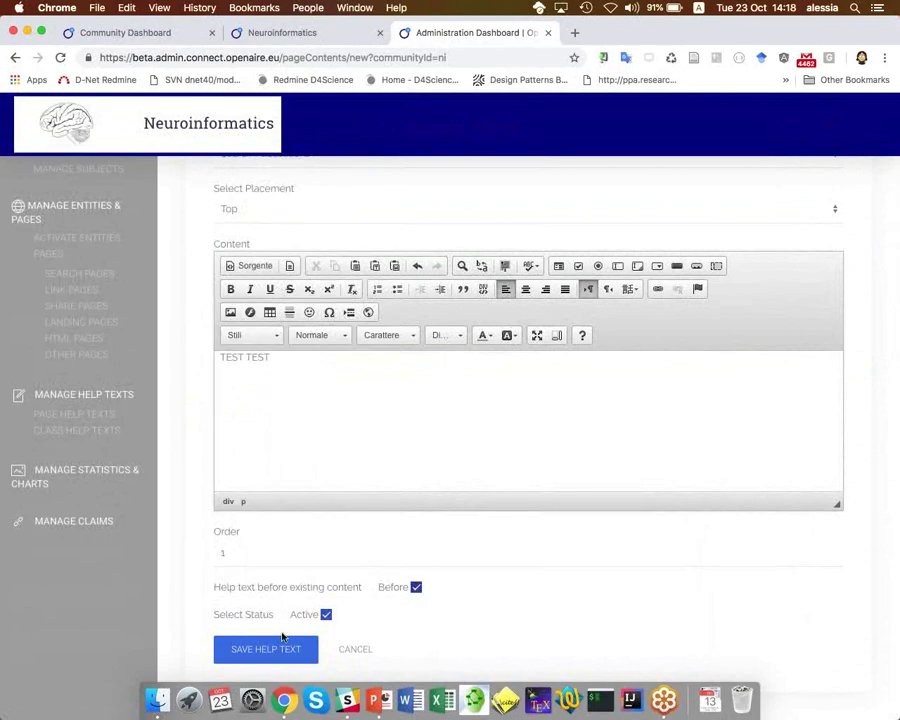
{"action": "scroll", "coordinate": [255, 653], "scroll_direction": "up", "scroll_amount": 1}
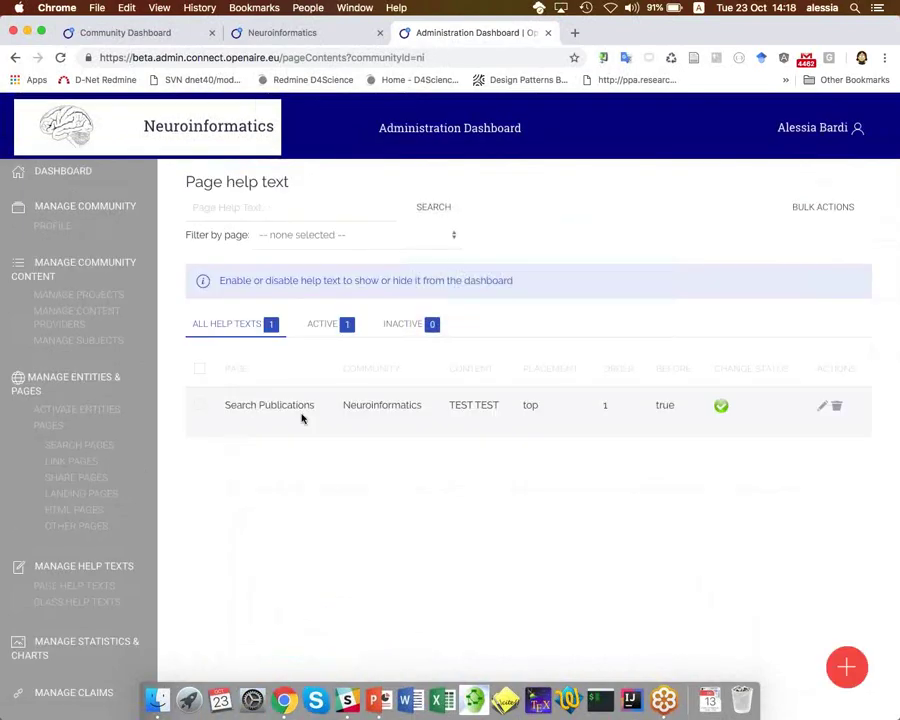
Step: Open the Neuroinformatics community's publications search page and check for the "TEST TEST" help text
{"action": "left_click", "coordinate": [329, 38]}
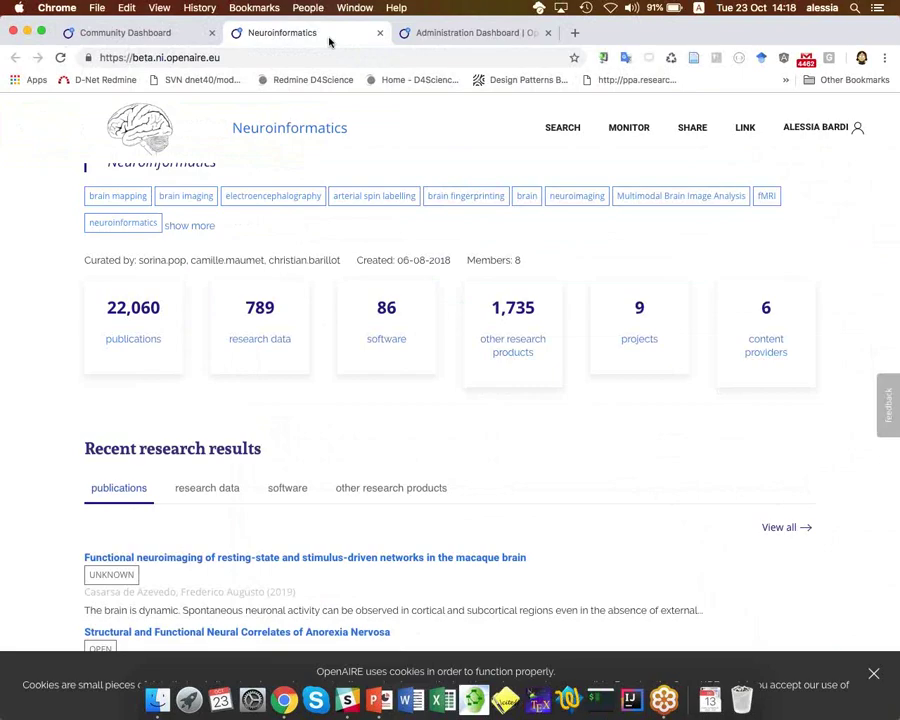
{"action": "left_click", "coordinate": [140, 346]}
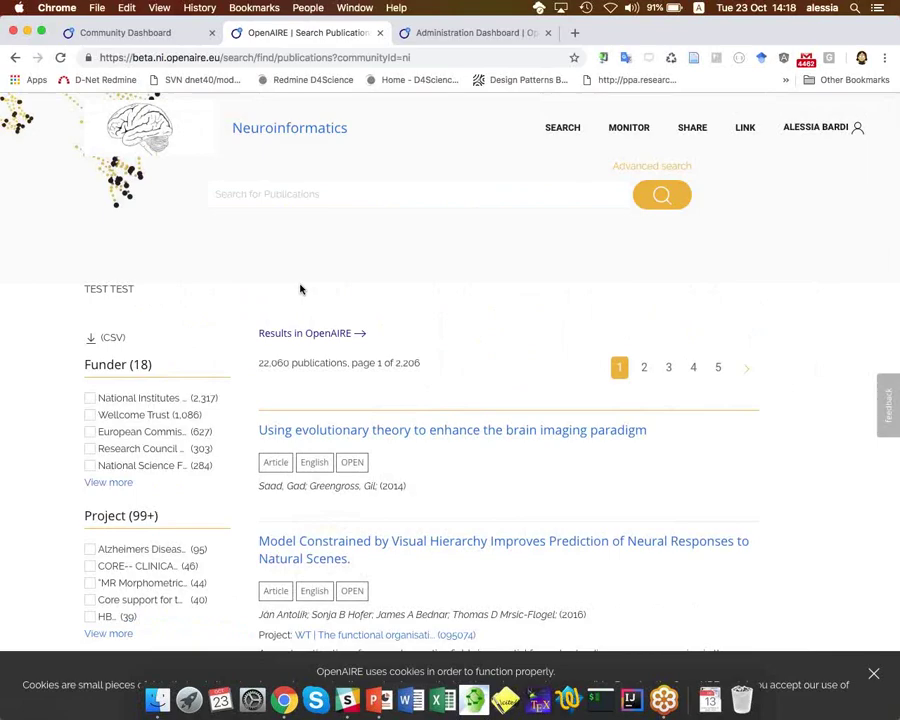
{"action": "left_click_drag", "start_coordinate": [86, 288], "coordinate": [125, 288]}
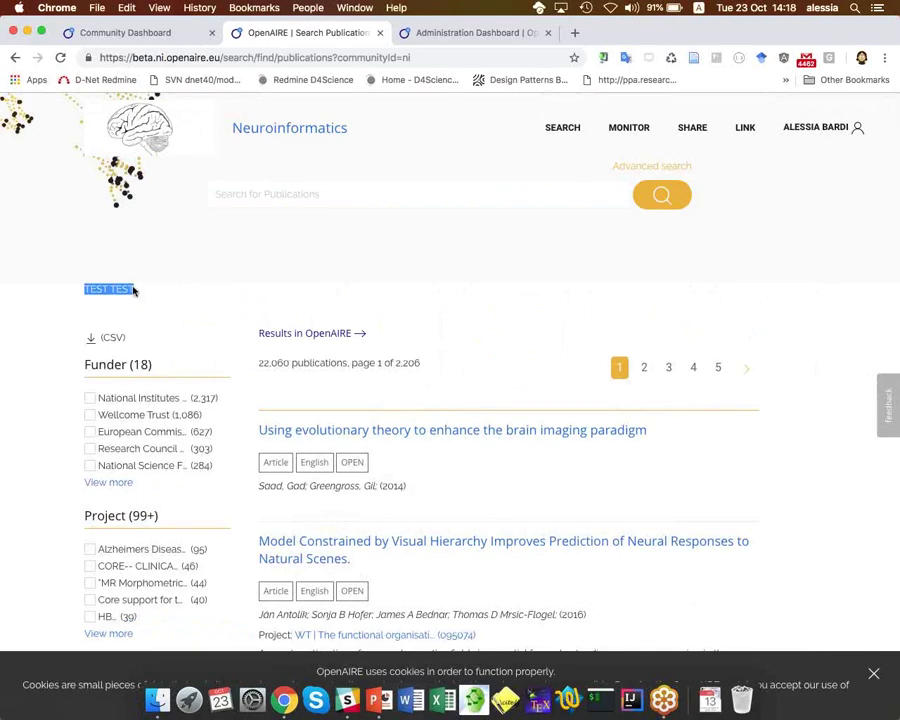
Step: Delete the "TEST TEST" page help text and switch back to the community's publications search page
{"action": "left_click", "coordinate": [465, 33]}
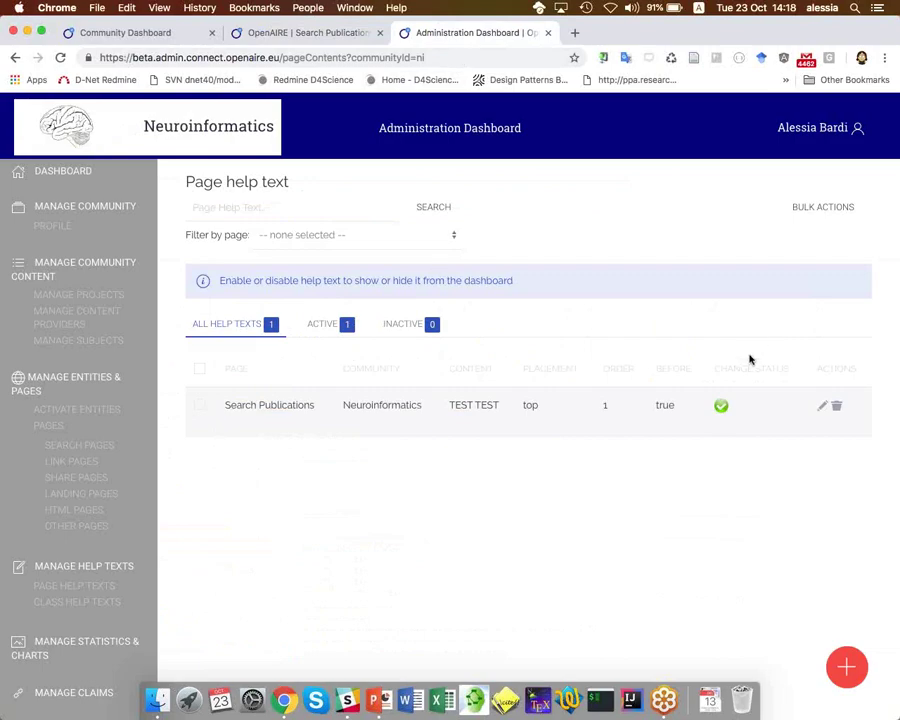
{"action": "left_click", "coordinate": [836, 405]}
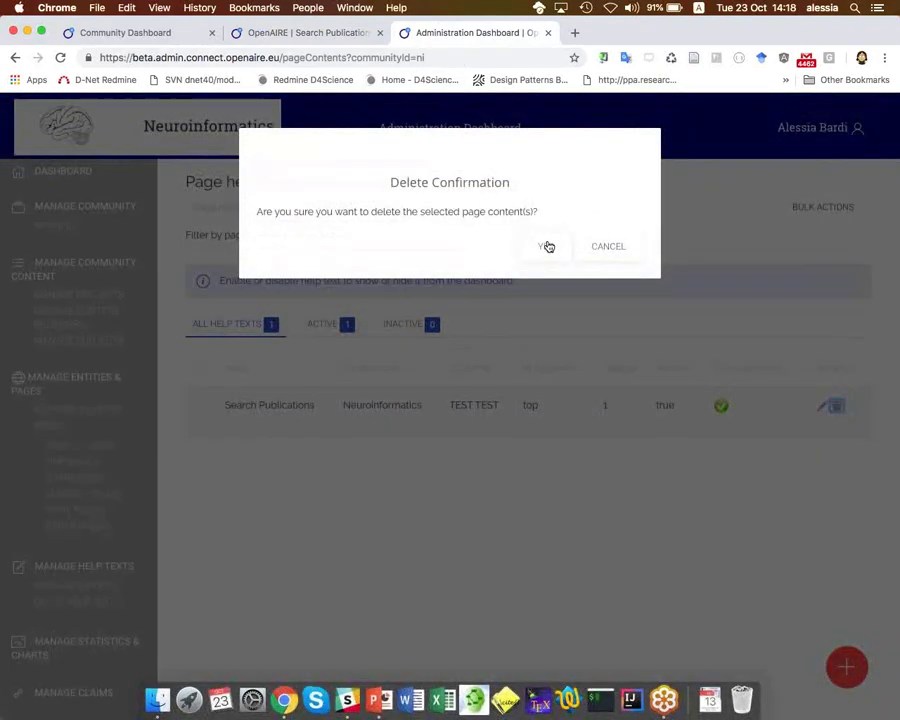
{"action": "left_click", "coordinate": [547, 246]}
{"action": "left_click", "coordinate": [305, 33]}
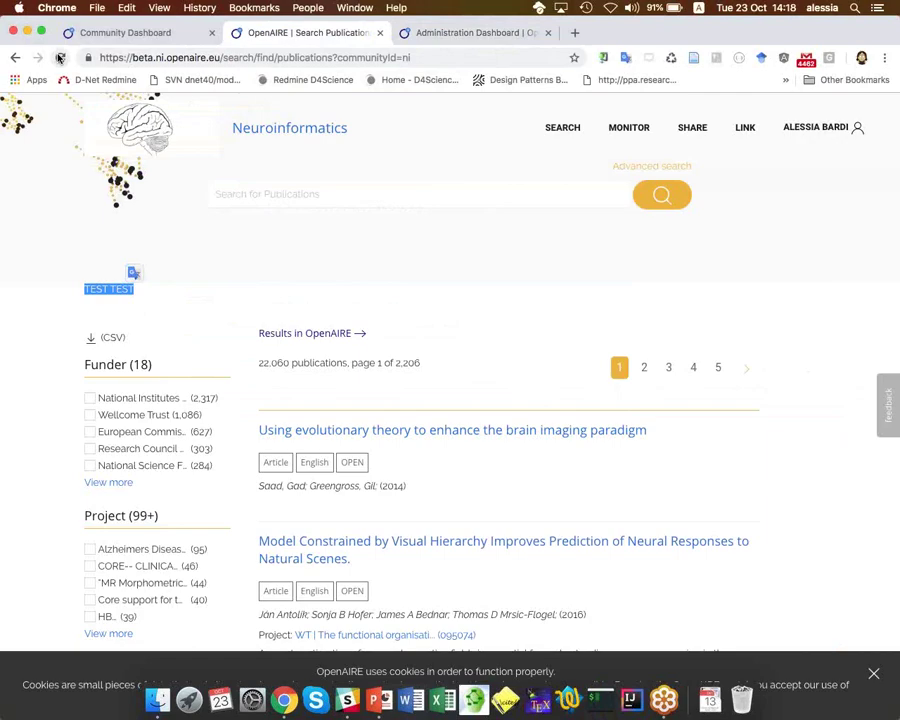
Step: Reload the community's publications search page to check whether the deleted help text is still displayed
{"action": "left_click", "coordinate": [59, 57]}
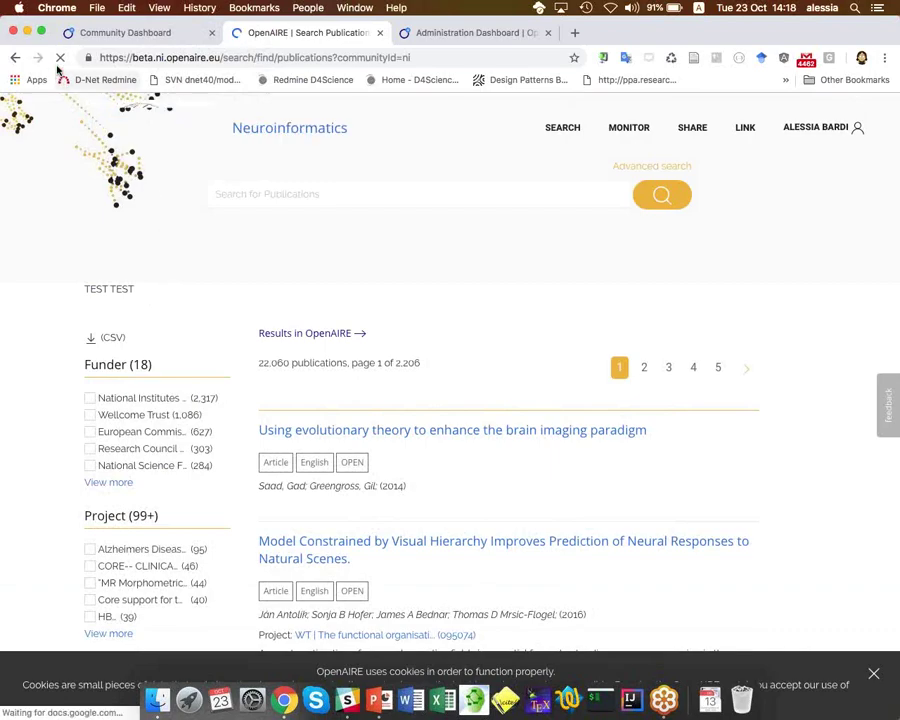
{"action": "left_click", "coordinate": [458, 34]}
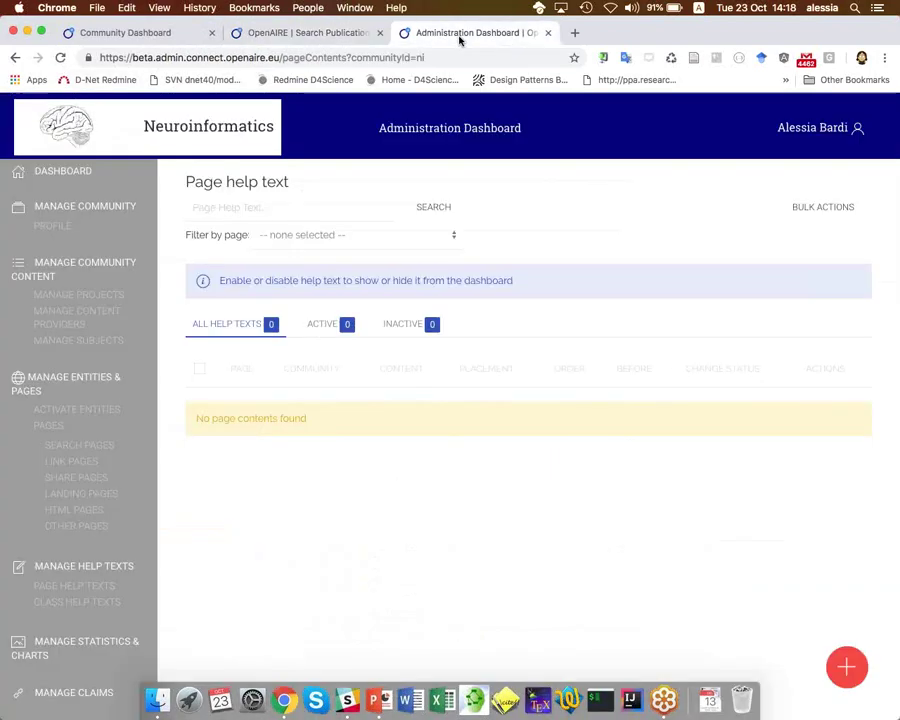
{"action": "left_click", "coordinate": [330, 30]}
{"action": "left_click", "coordinate": [62, 58]}
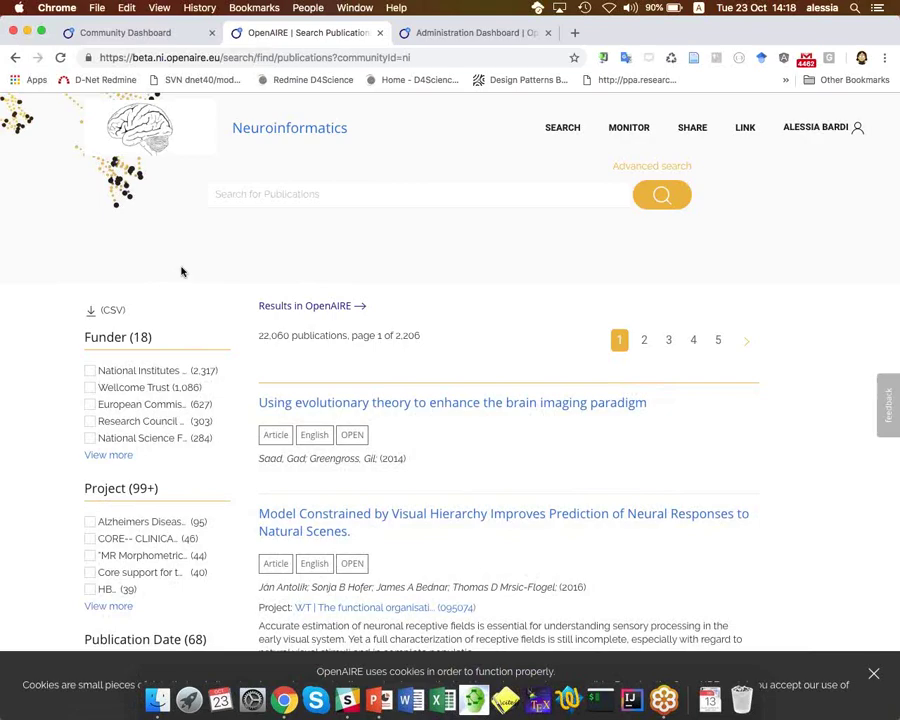
Step: Open the Neuroinformatics community's Monitor page and look through the publications statistics charts
{"action": "left_click", "coordinate": [476, 33]}
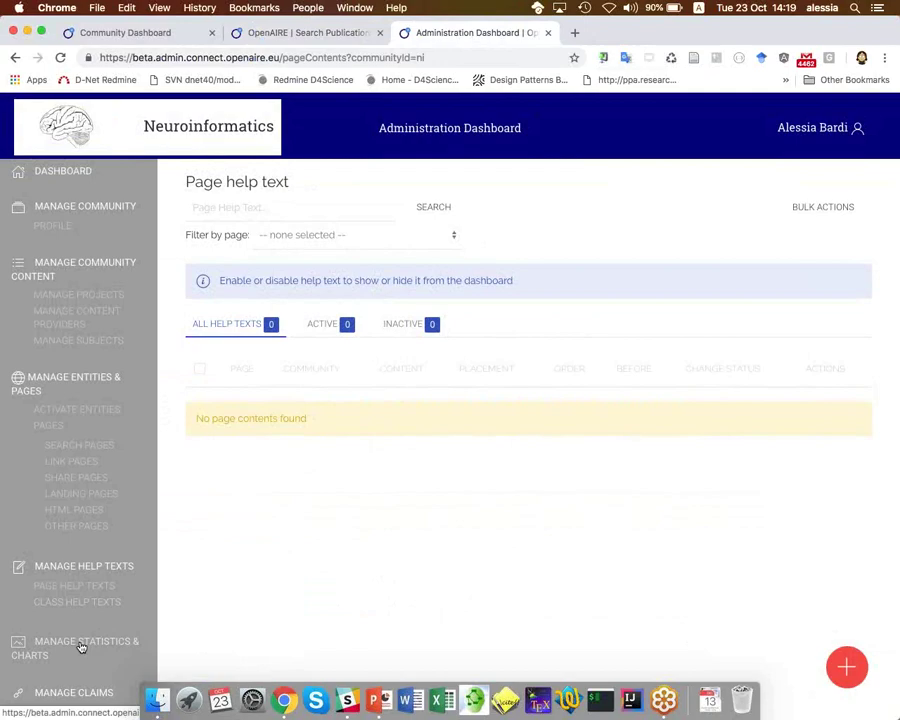
{"action": "left_click", "coordinate": [330, 36]}
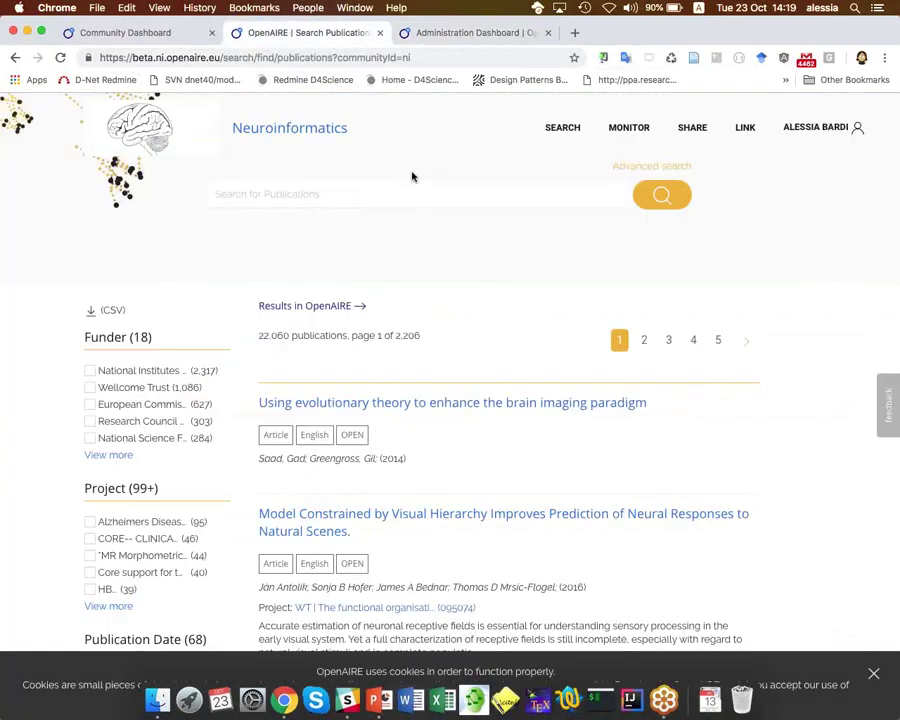
{"action": "left_click", "coordinate": [627, 130]}
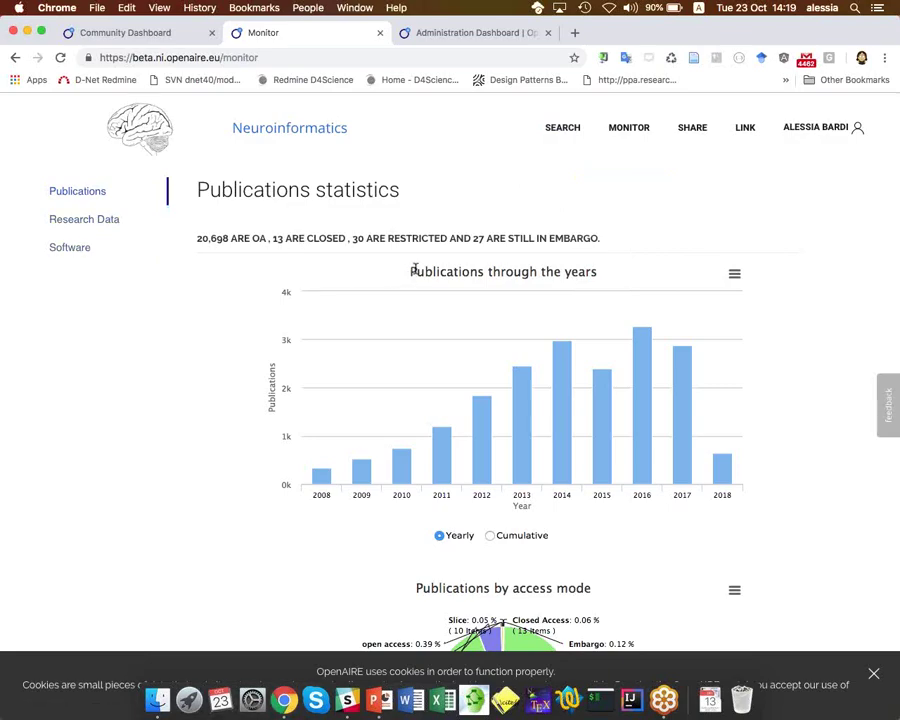
{"action": "scroll", "coordinate": [396, 275], "scroll_direction": "down", "scroll_amount": 3}
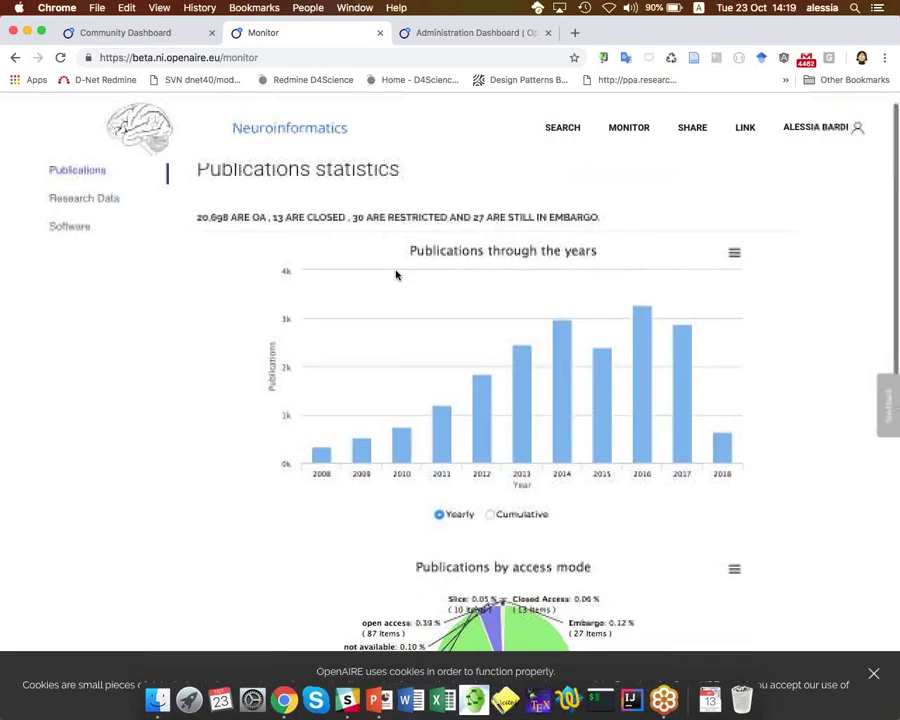
{"action": "scroll", "coordinate": [396, 275], "scroll_direction": "down", "scroll_amount": 8}
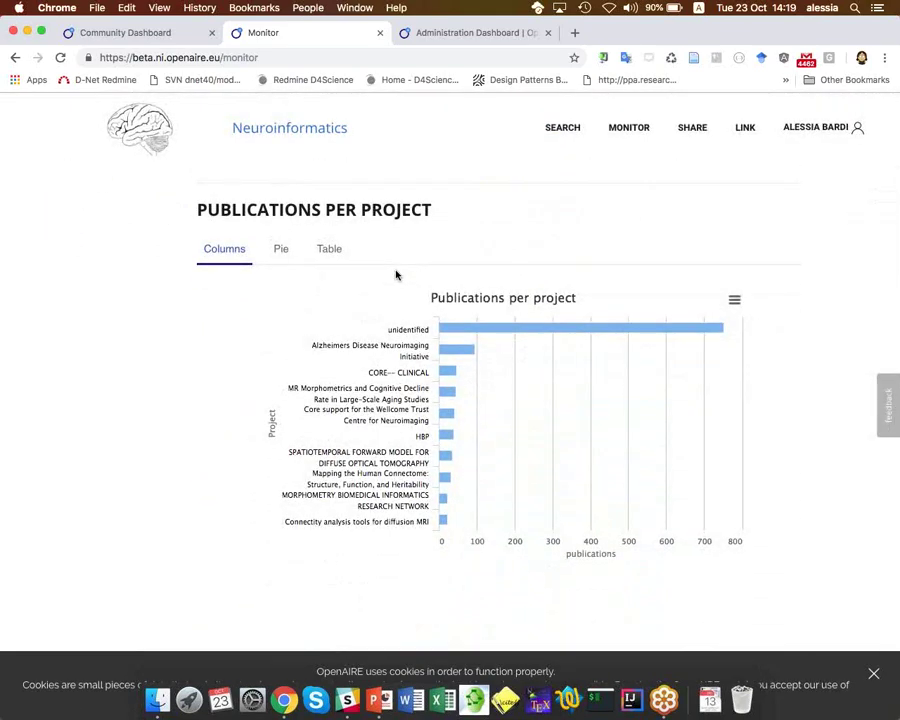
{"action": "scroll", "coordinate": [203, 201], "scroll_direction": "up", "scroll_amount": 10}
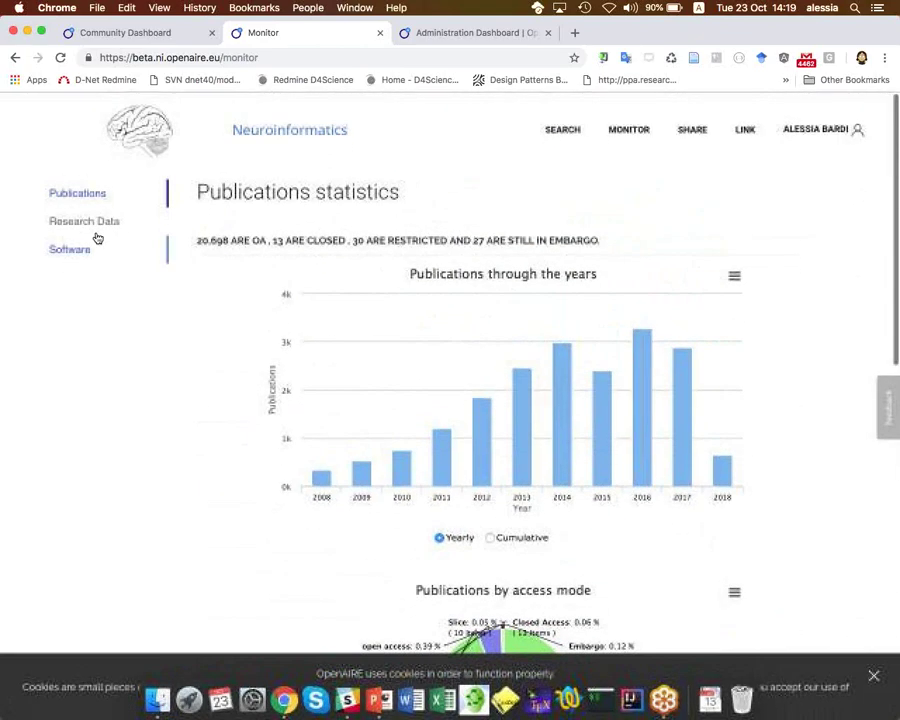
Step: Show the Research Data statistics in the Monitor and look through the access mode and per-project charts
{"action": "left_click", "coordinate": [97, 229]}
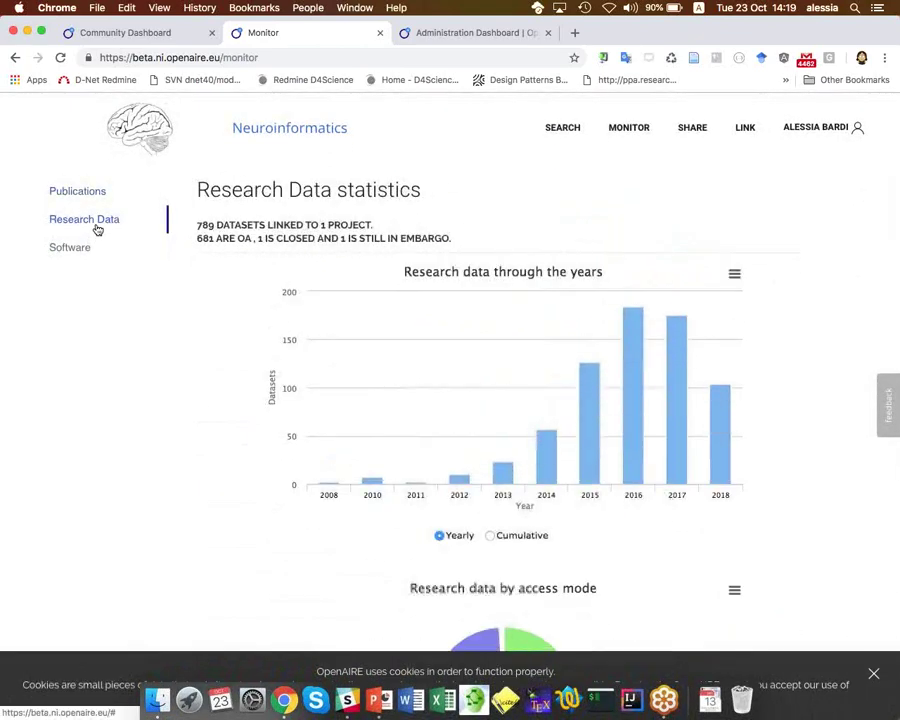
{"action": "scroll", "coordinate": [213, 269], "scroll_direction": "down", "scroll_amount": 10}
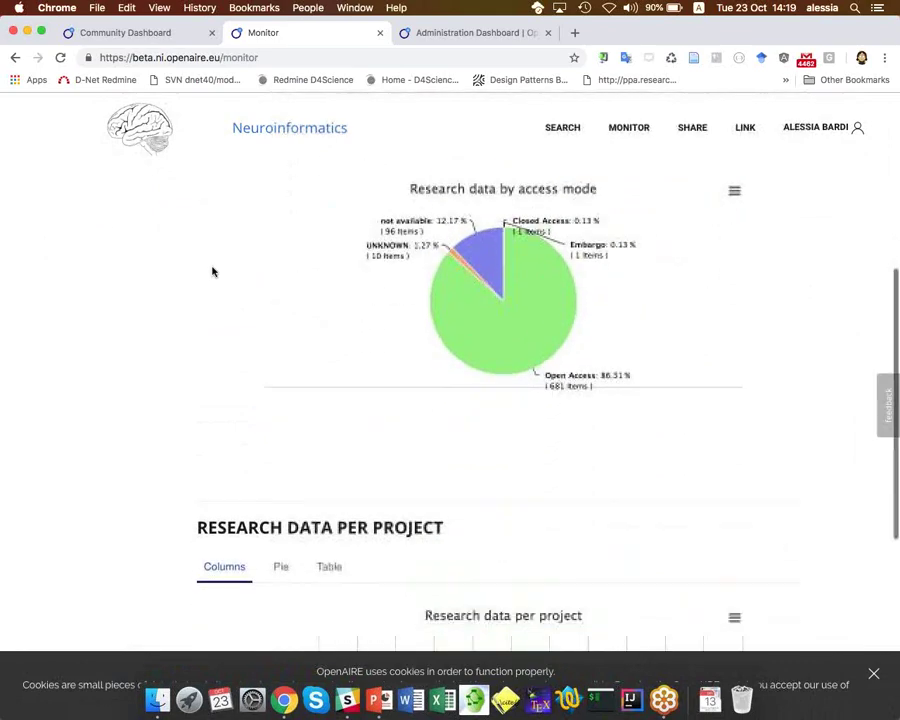
{"action": "scroll", "coordinate": [213, 270], "scroll_direction": "down", "scroll_amount": 4}
{"action": "scroll", "coordinate": [213, 270], "scroll_direction": "up", "scroll_amount": 2}
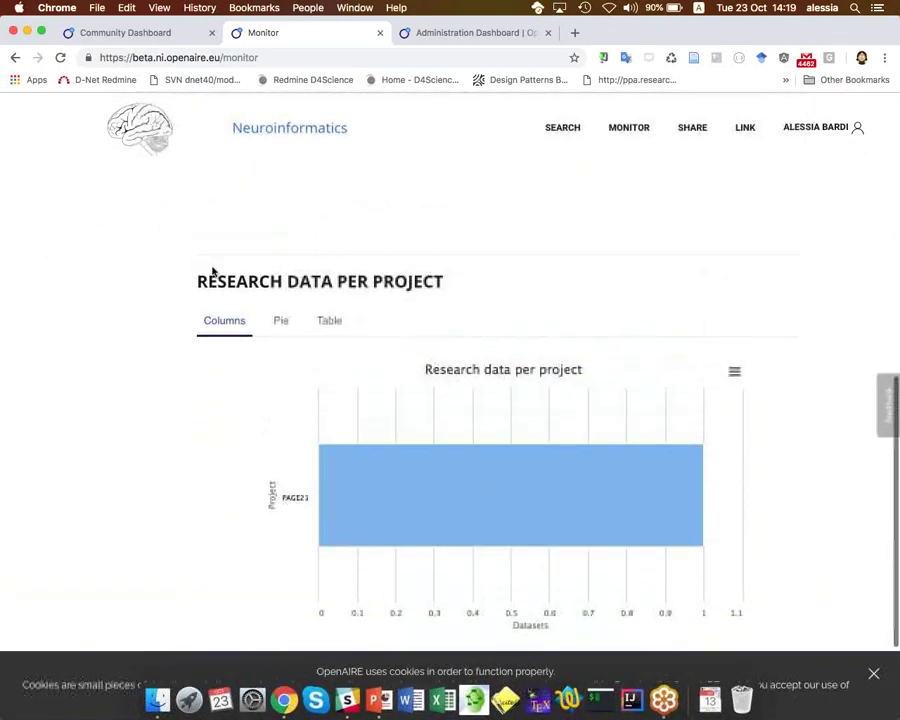
{"action": "scroll", "coordinate": [213, 271], "scroll_direction": "up", "scroll_amount": 3}
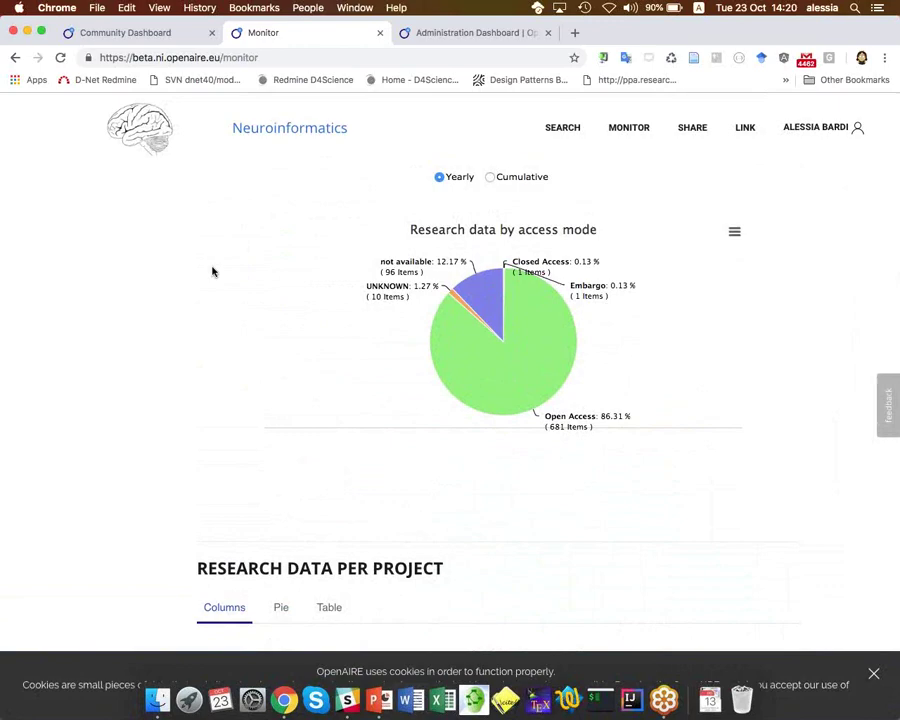
Step: Open the administration dashboard's statistics management page and hide the "Publications through the years" chart from the Monitor
{"action": "left_click", "coordinate": [468, 35]}
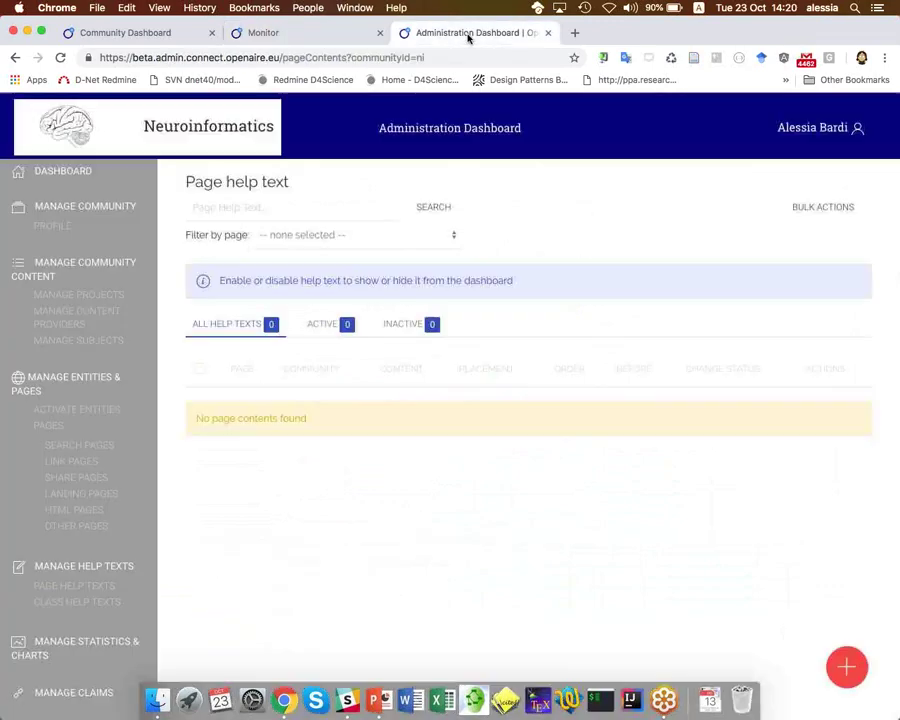
{"action": "left_click", "coordinate": [48, 643]}
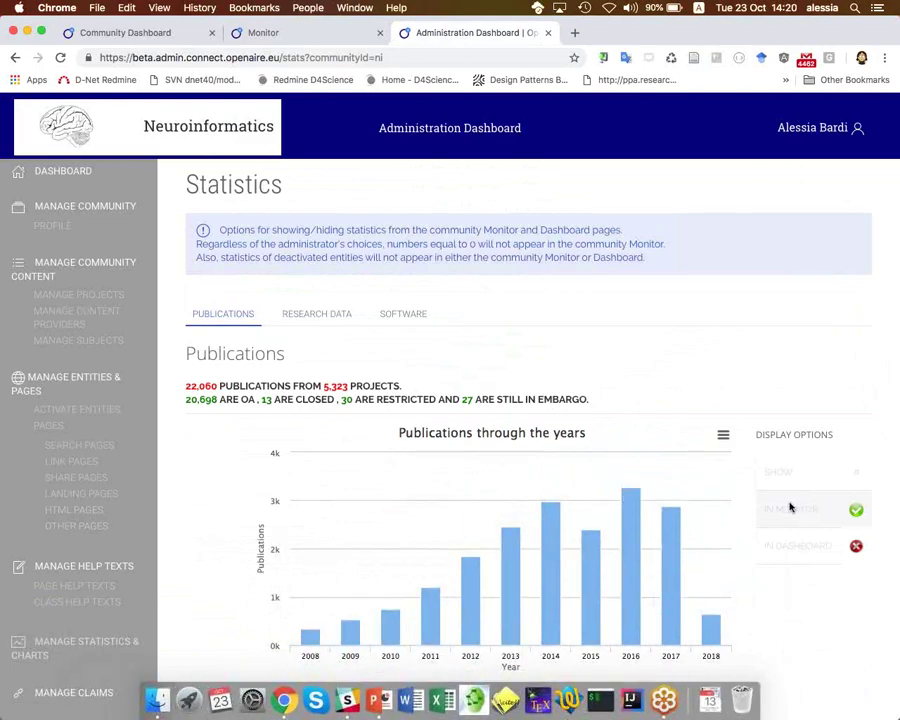
{"action": "left_click", "coordinate": [855, 511]}
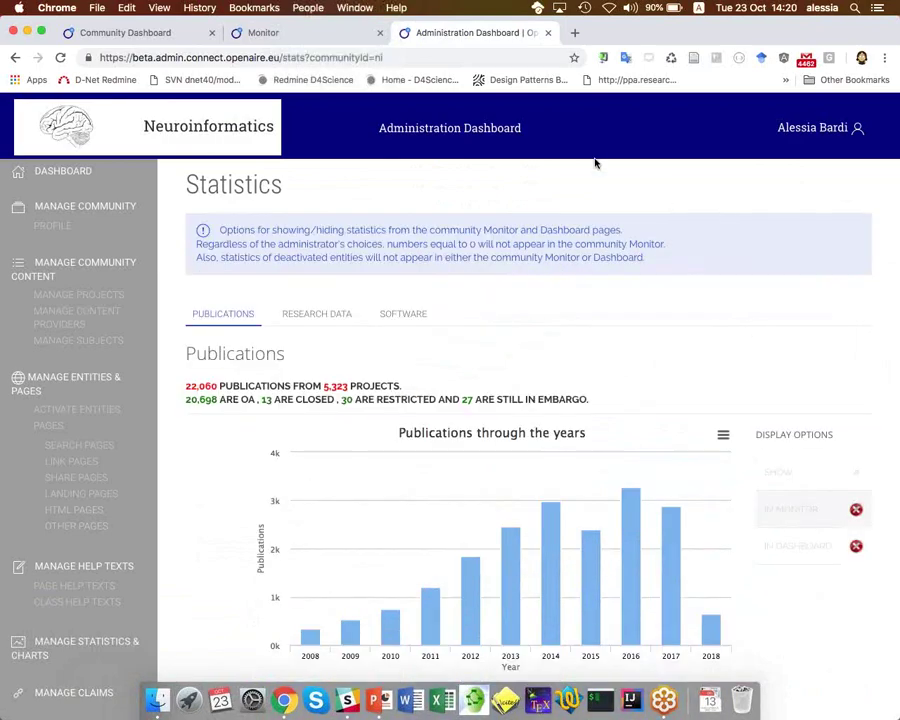
Step: Reload the community Monitor's publications statistics to check whether the "Publications through the years" chart is hidden
{"action": "left_click", "coordinate": [338, 36]}
{"action": "scroll", "coordinate": [333, 243], "scroll_direction": "up", "scroll_amount": 5}
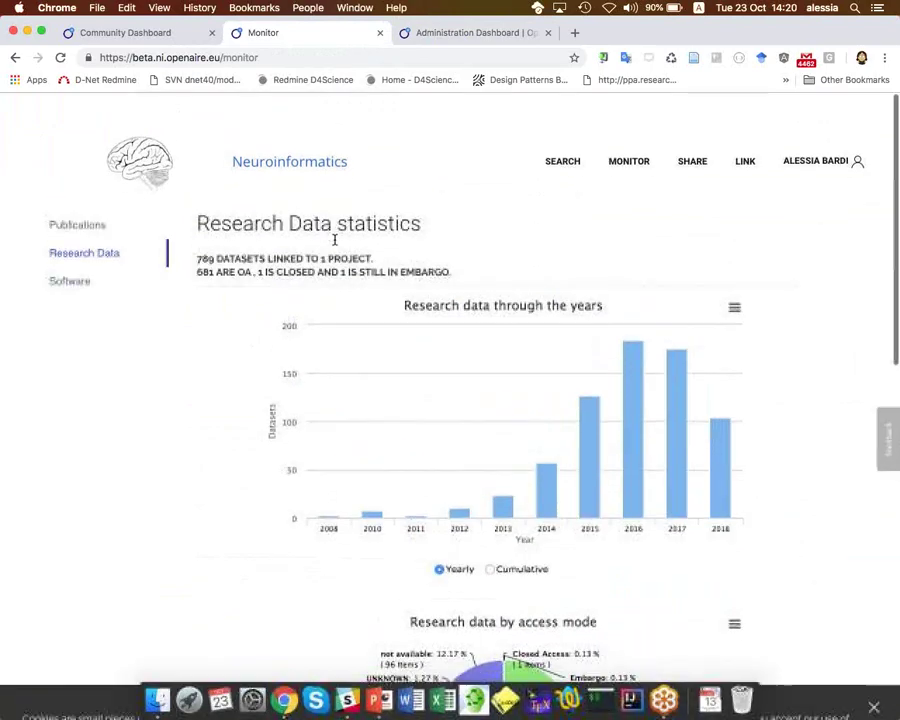
{"action": "left_click", "coordinate": [86, 192]}
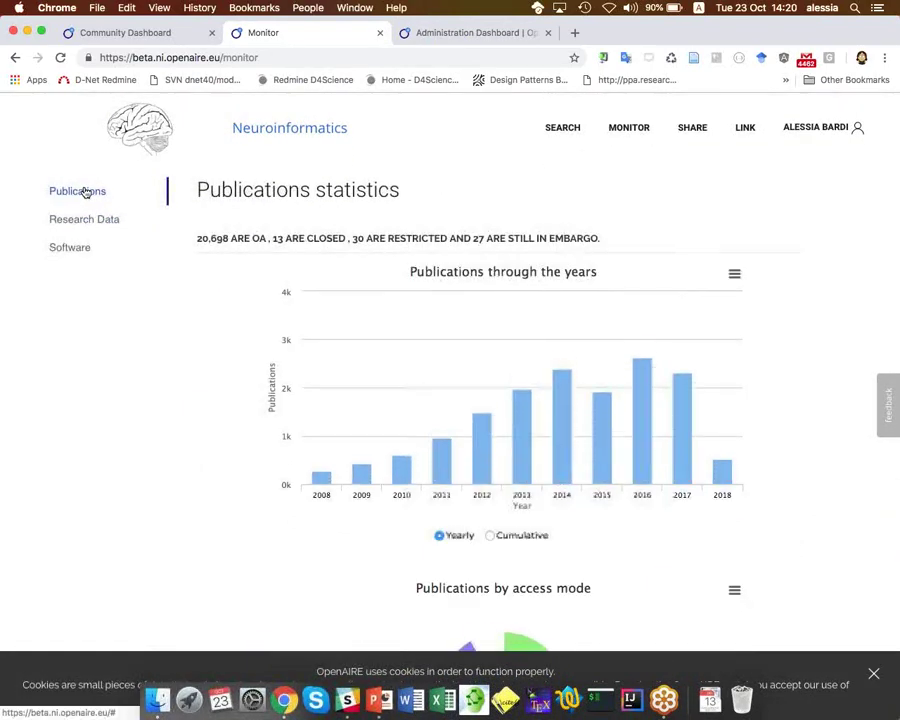
{"action": "left_click", "coordinate": [62, 58]}
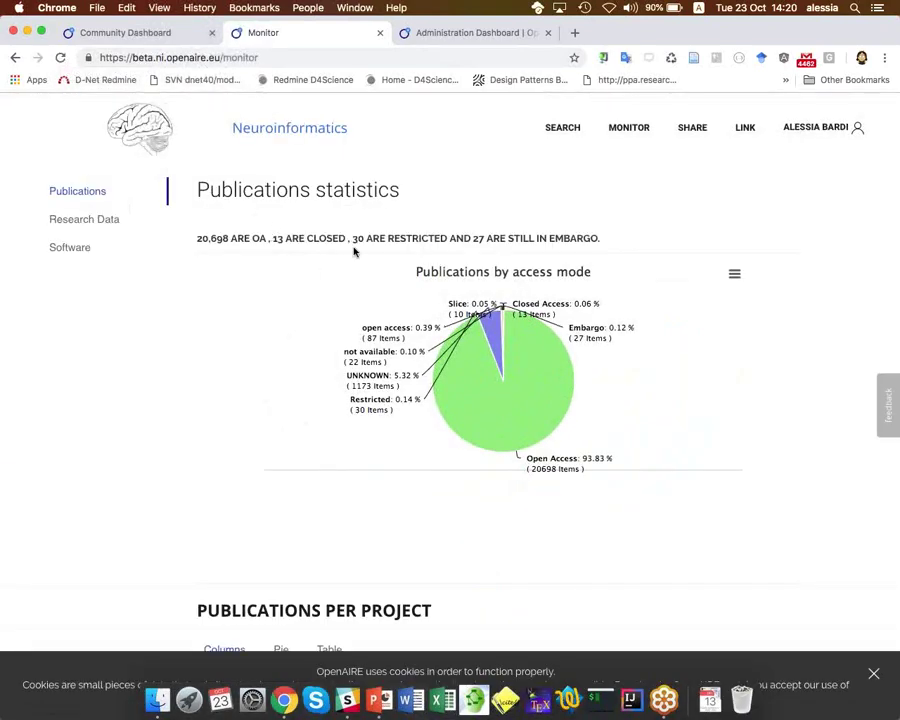
Step: Enable the "Publications through the years" chart in both the Monitor and the Dashboard from the administration statistics page
{"action": "left_click", "coordinate": [485, 34]}
{"action": "left_click", "coordinate": [856, 511]}
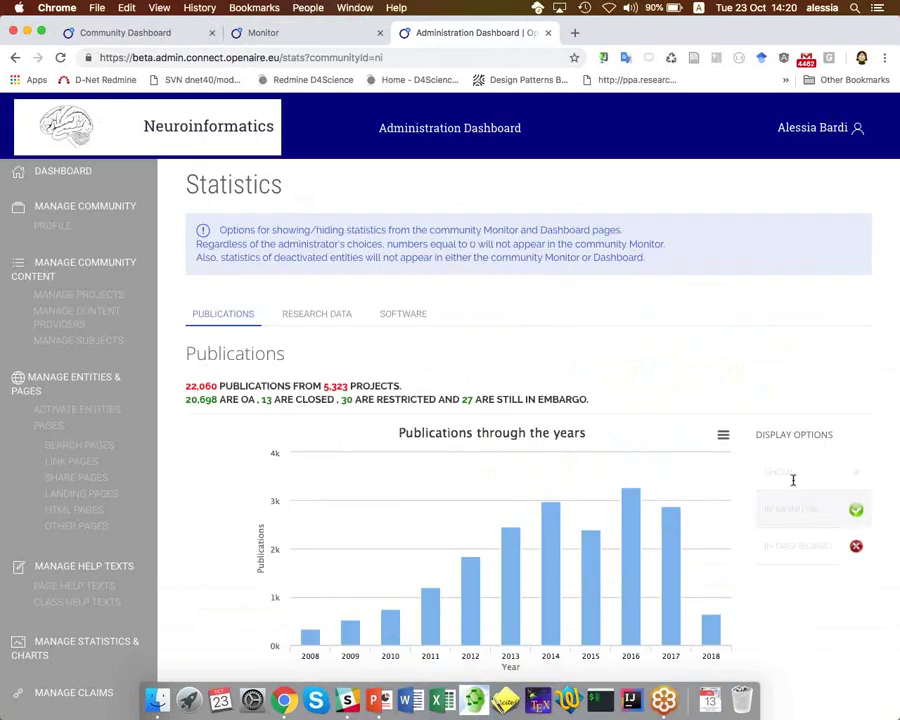
{"action": "left_click", "coordinate": [856, 546]}
Step: Reload the Monitor and open the Neuroinformatics home page to check that both show the "Publications through the years" chart
{"action": "left_click", "coordinate": [297, 32]}
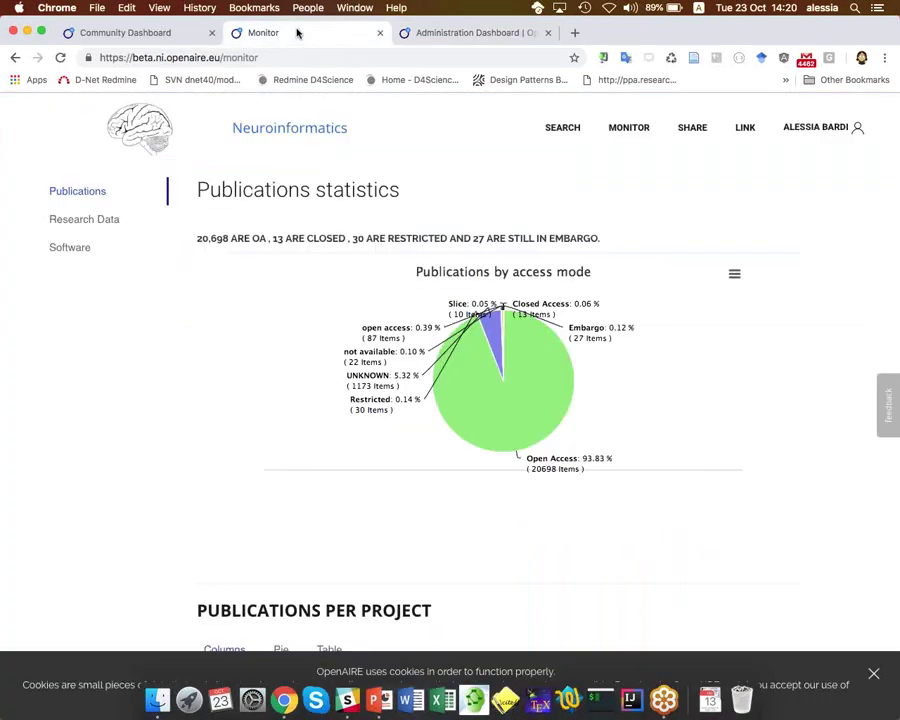
{"action": "left_click", "coordinate": [59, 57]}
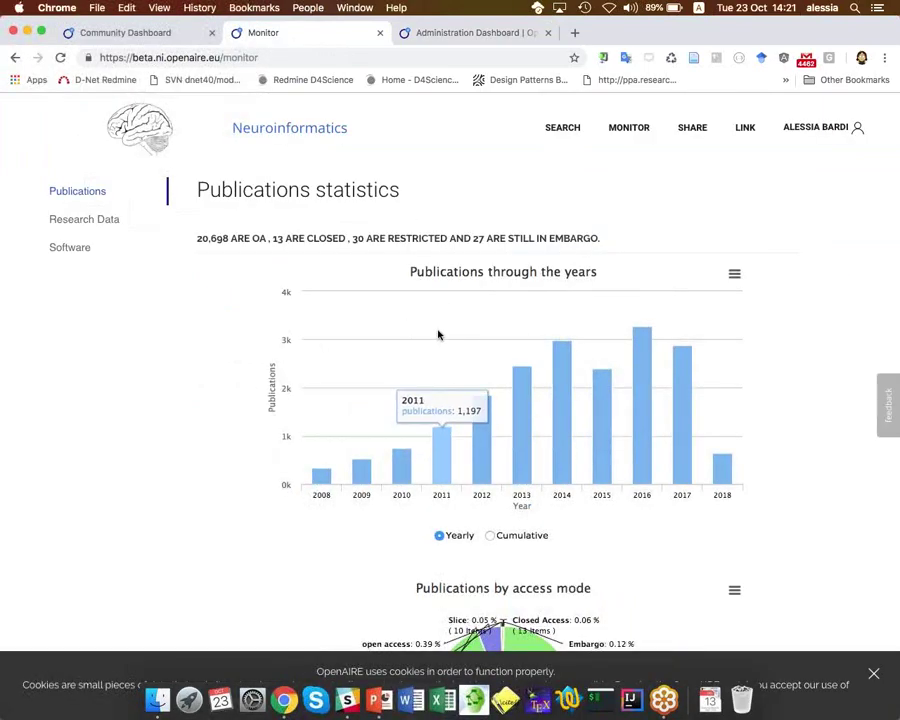
{"action": "mouse_move", "coordinate": [553, 133]}
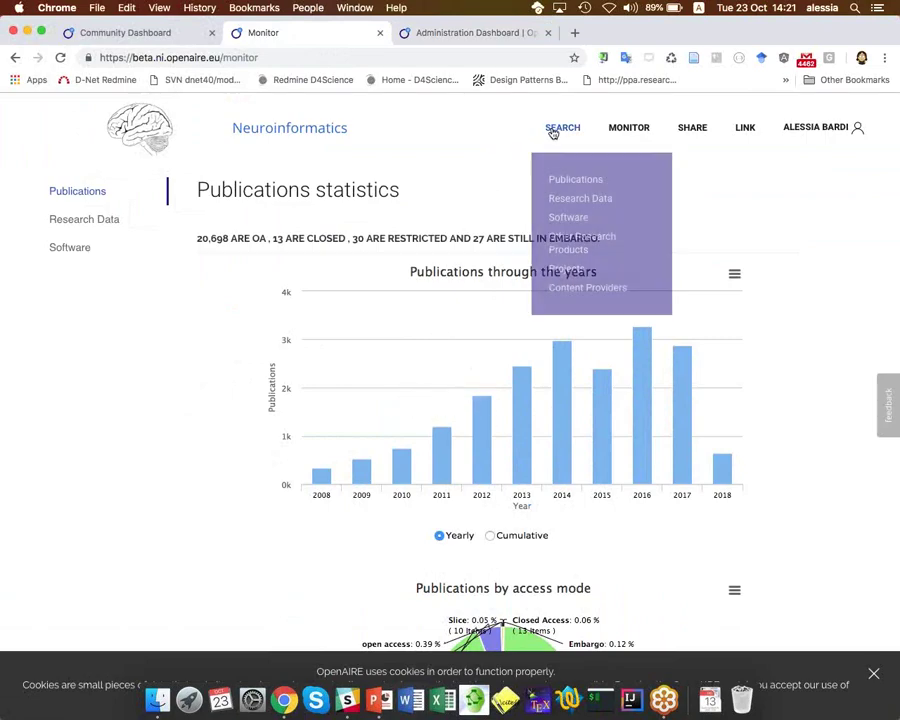
{"action": "left_click", "coordinate": [232, 128]}
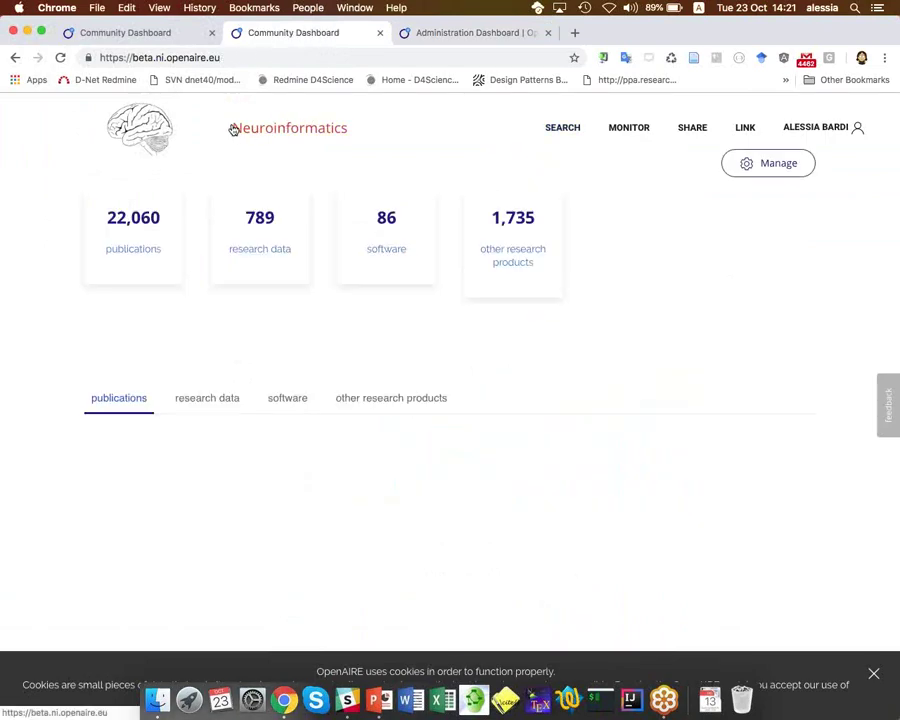
{"action": "scroll", "coordinate": [233, 145], "scroll_direction": "down", "scroll_amount": 5}
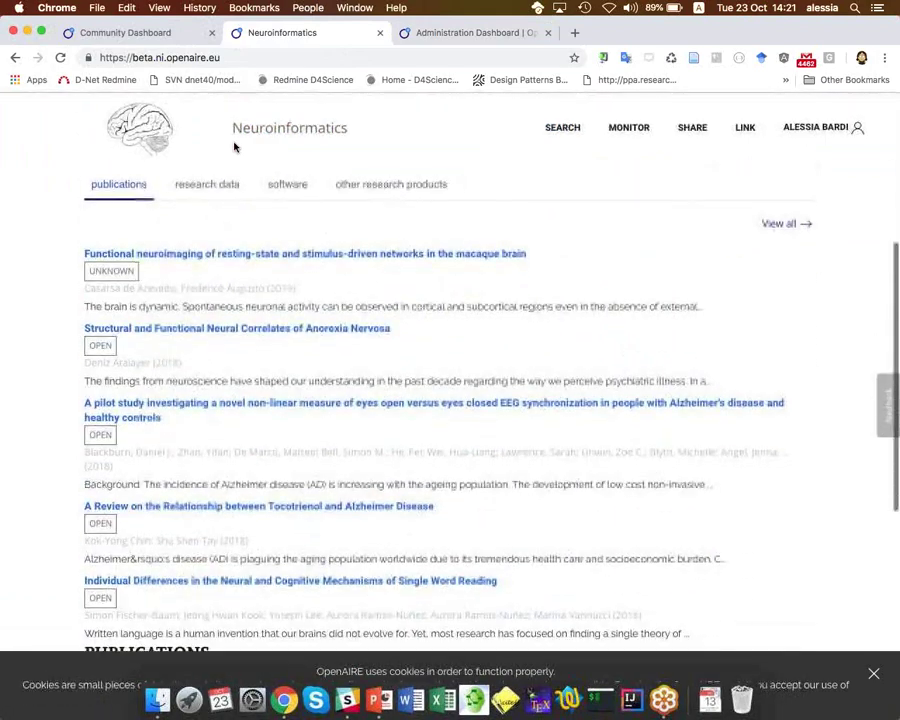
{"action": "scroll", "coordinate": [234, 147], "scroll_direction": "down", "scroll_amount": 5}
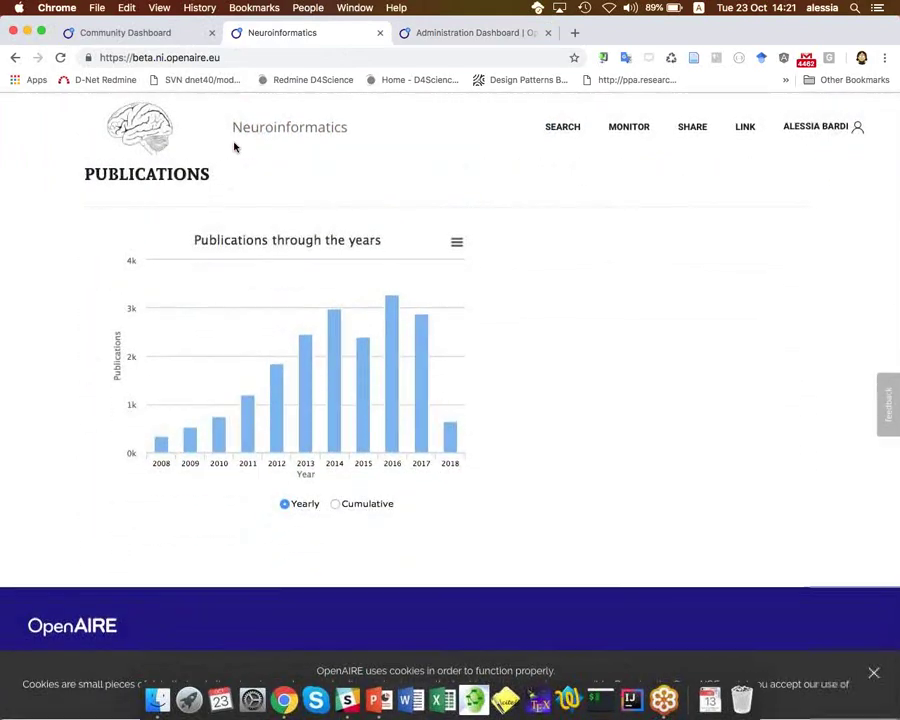
Step: Hide the "Publications through the years" chart from the Dashboard and reload the community home page to check the change
{"action": "left_click", "coordinate": [485, 34]}
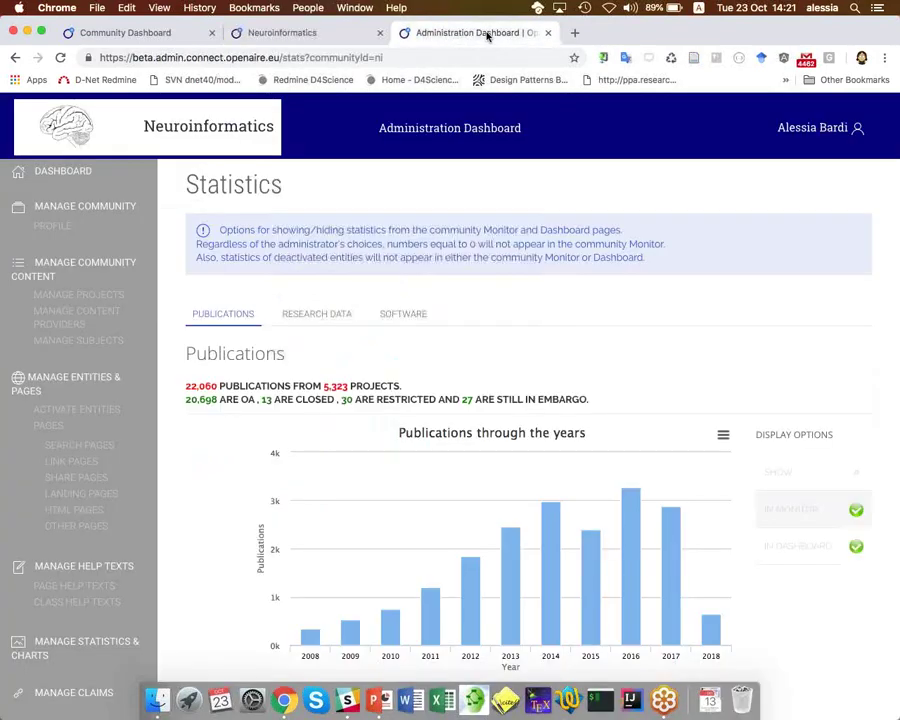
{"action": "left_click", "coordinate": [856, 547]}
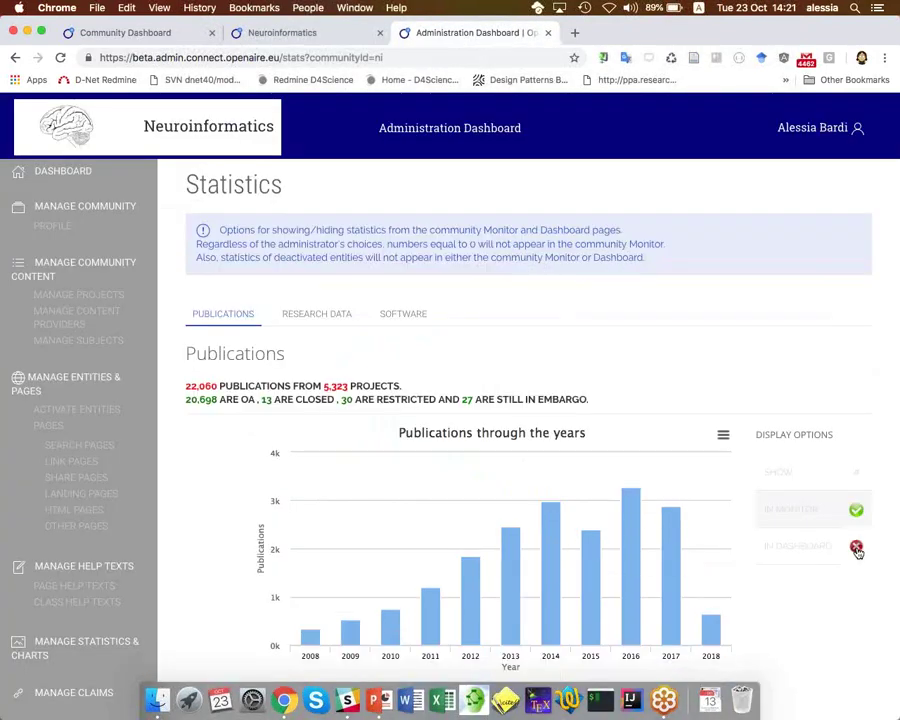
{"action": "left_click", "coordinate": [330, 33]}
{"action": "left_click", "coordinate": [60, 57]}
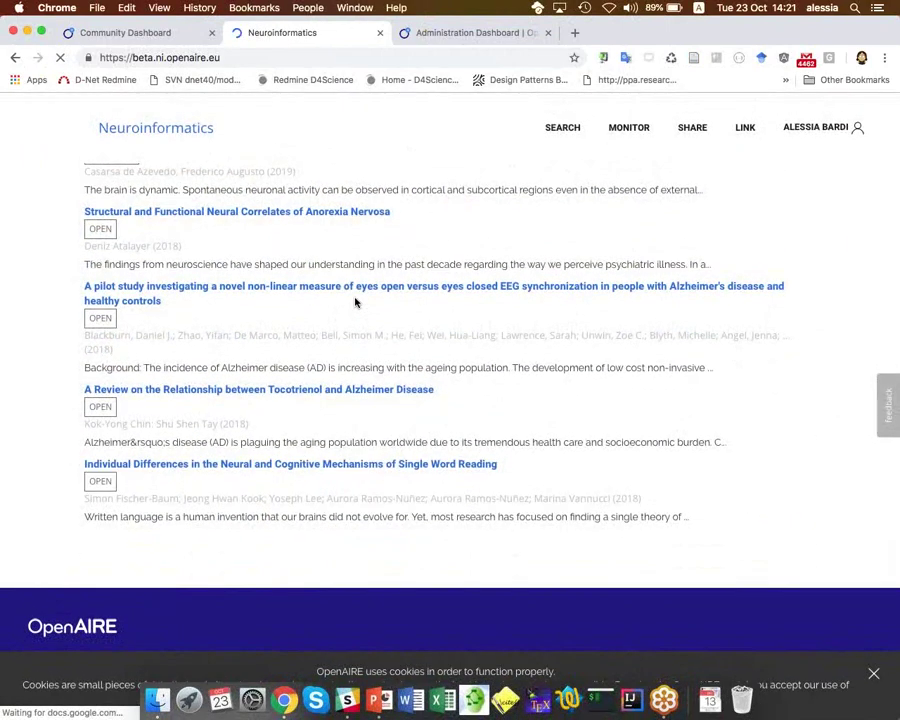
Step: Open the claims management page in the administration dashboard and switch back to the Neuroinformatics home page
{"action": "left_click", "coordinate": [486, 36]}
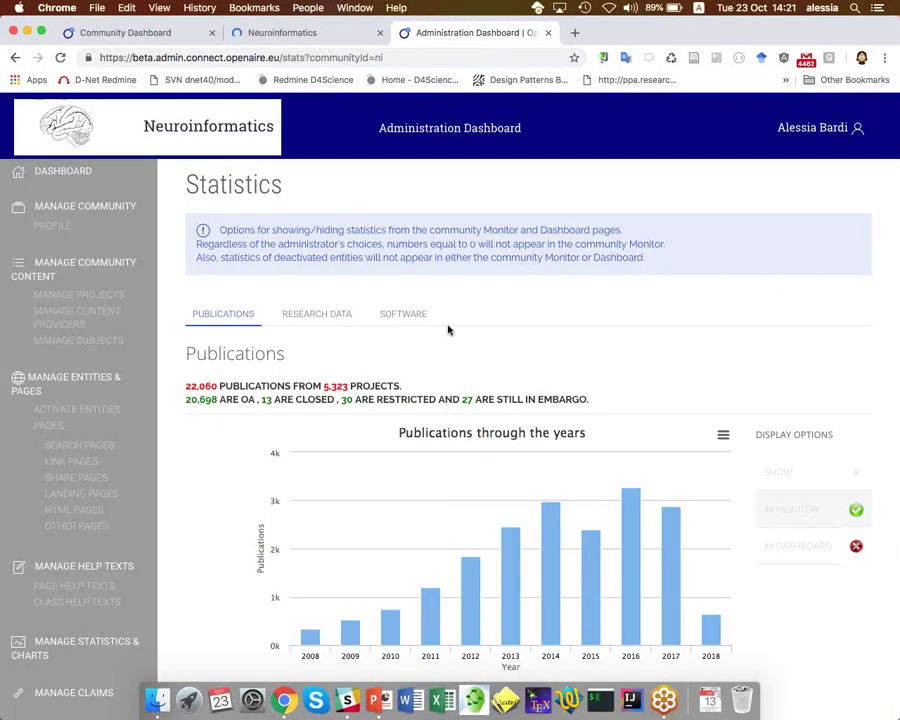
{"action": "scroll", "coordinate": [448, 330], "scroll_direction": "down", "scroll_amount": 4}
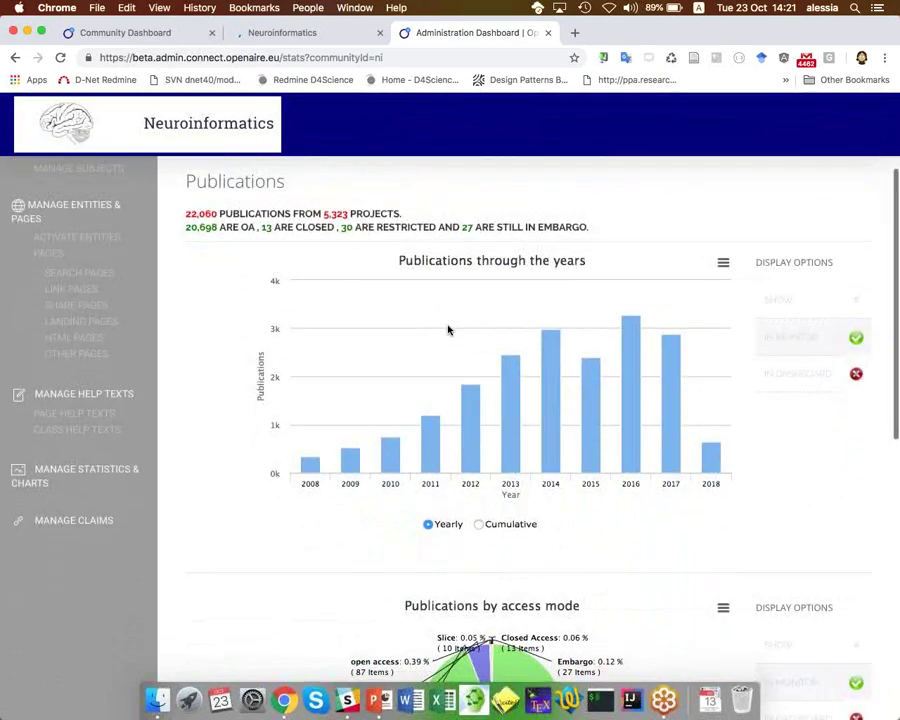
{"action": "scroll", "coordinate": [448, 330], "scroll_direction": "down", "scroll_amount": 3}
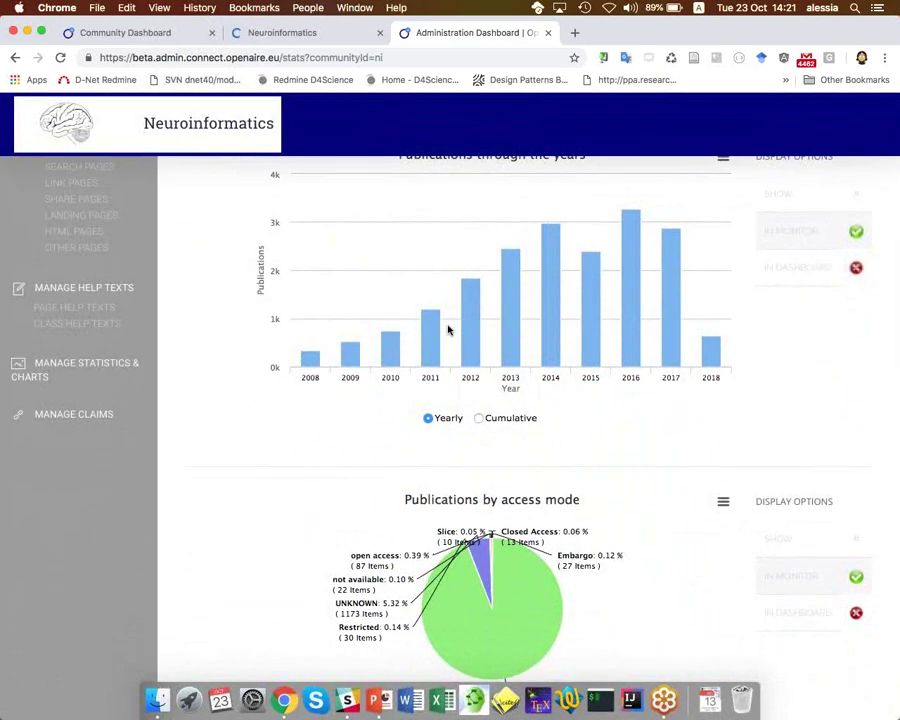
{"action": "scroll", "coordinate": [448, 330], "scroll_direction": "up", "scroll_amount": 4}
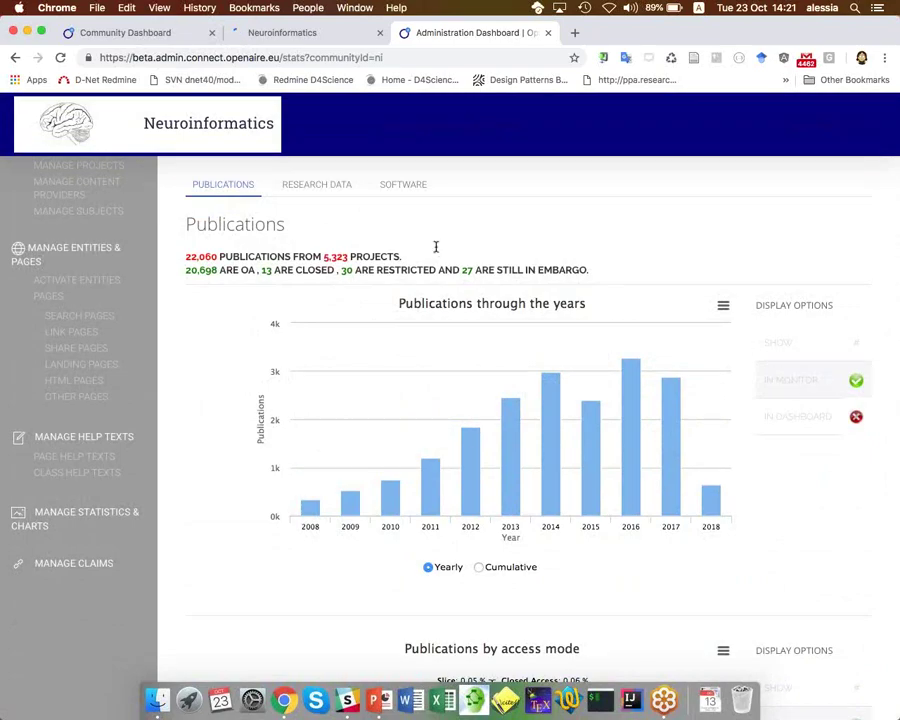
{"action": "left_click", "coordinate": [74, 565]}
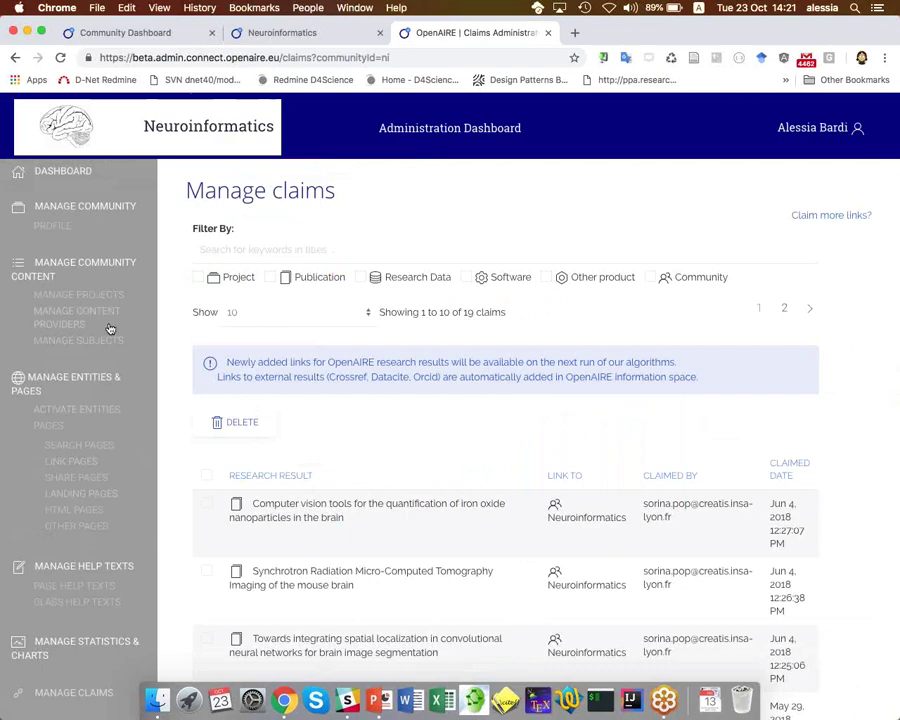
{"action": "left_click", "coordinate": [286, 36]}
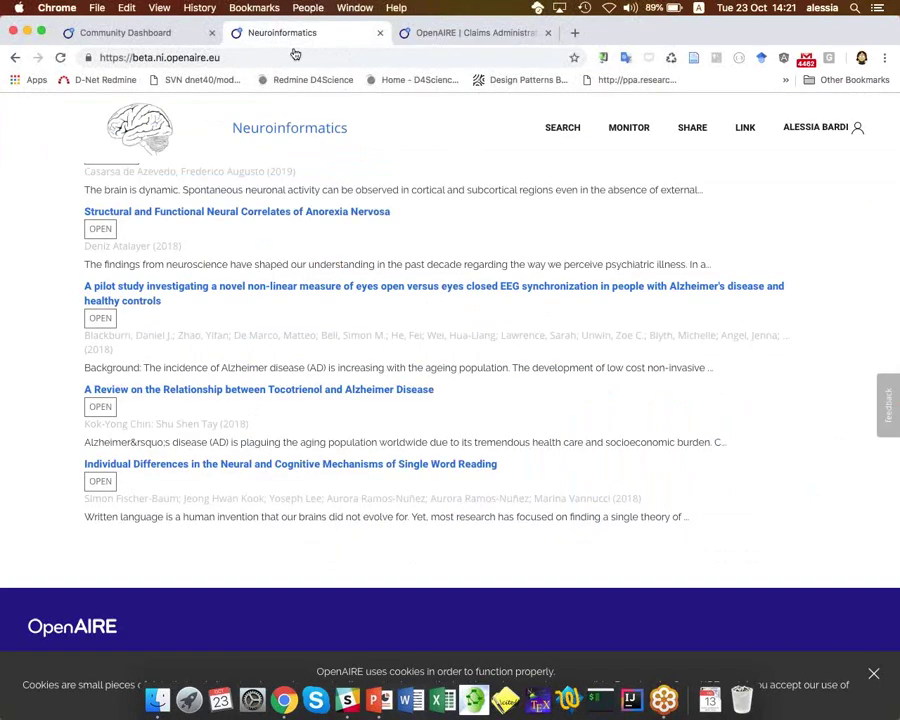
Step: Open the Neuroinformatics linking page, check the preselected community under Communities, and proceed to selecting research results
{"action": "scroll", "coordinate": [446, 230], "scroll_direction": "up", "scroll_amount": 10}
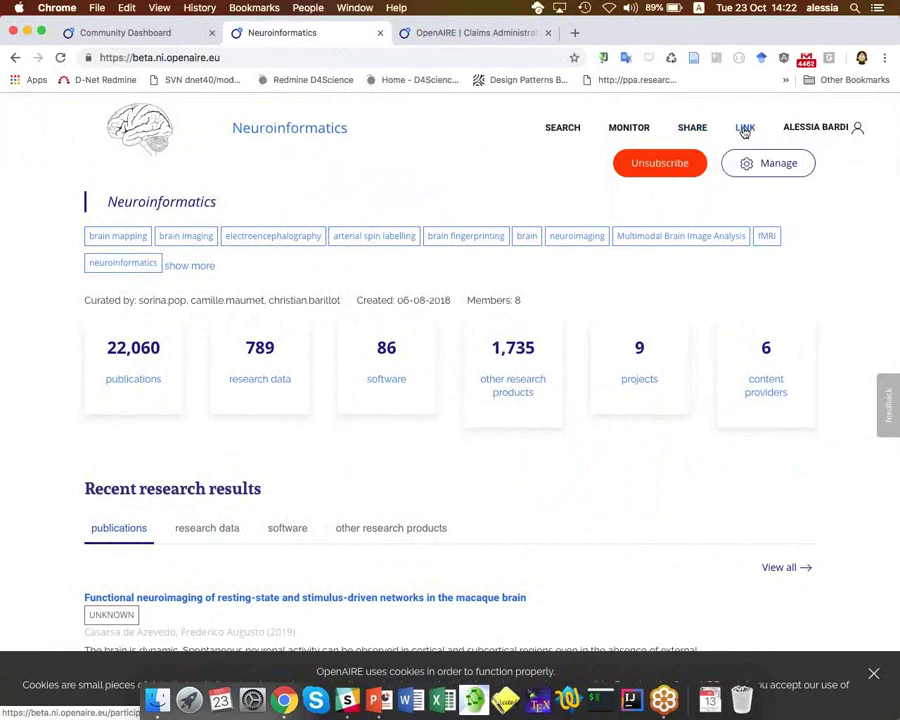
{"action": "left_click", "coordinate": [742, 130]}
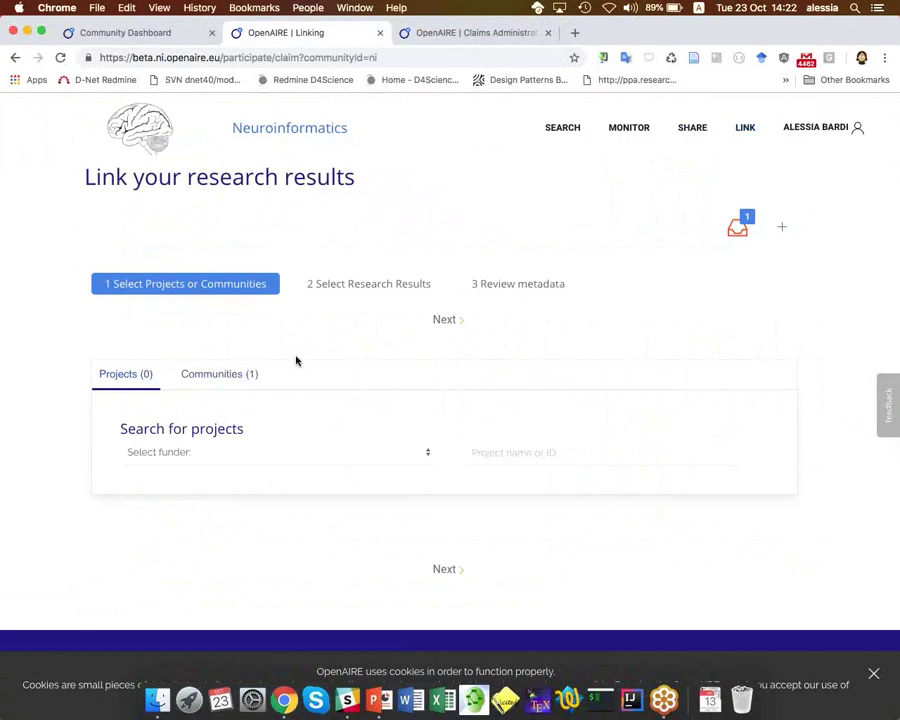
{"action": "scroll", "coordinate": [296, 361], "scroll_direction": "down", "scroll_amount": 1}
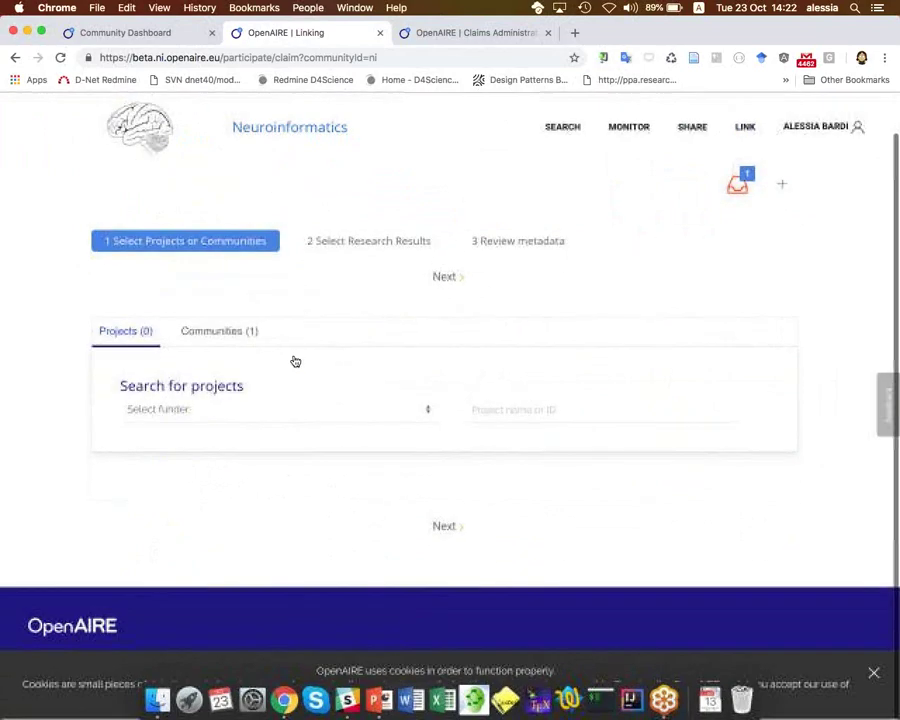
{"action": "left_click", "coordinate": [226, 331]}
{"action": "scroll", "coordinate": [313, 331], "scroll_direction": "down", "scroll_amount": 3}
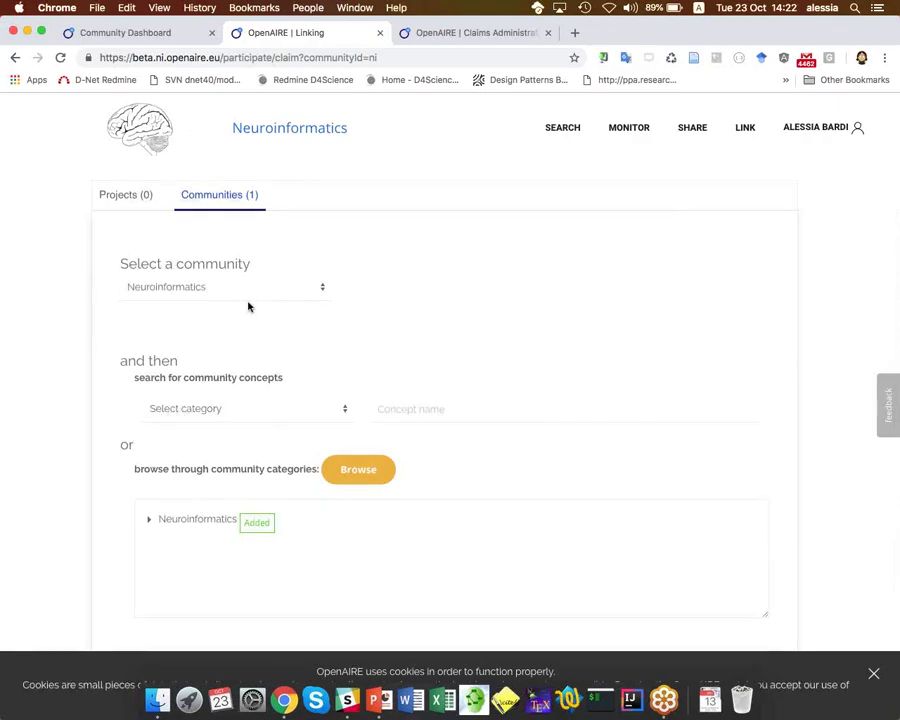
{"action": "scroll", "coordinate": [254, 334], "scroll_direction": "down", "scroll_amount": 3}
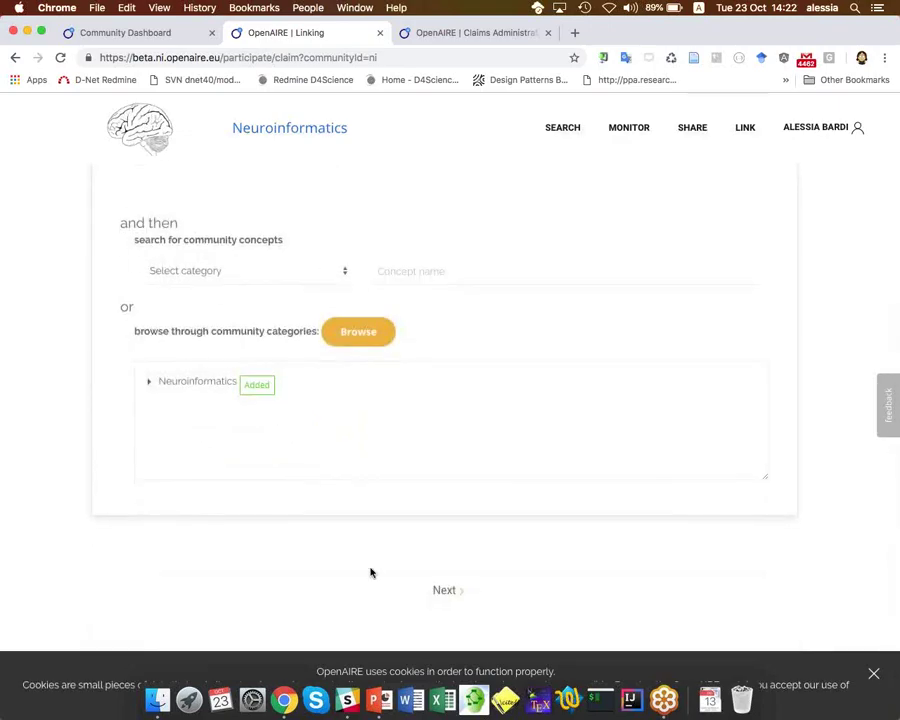
{"action": "left_click", "coordinate": [443, 590]}
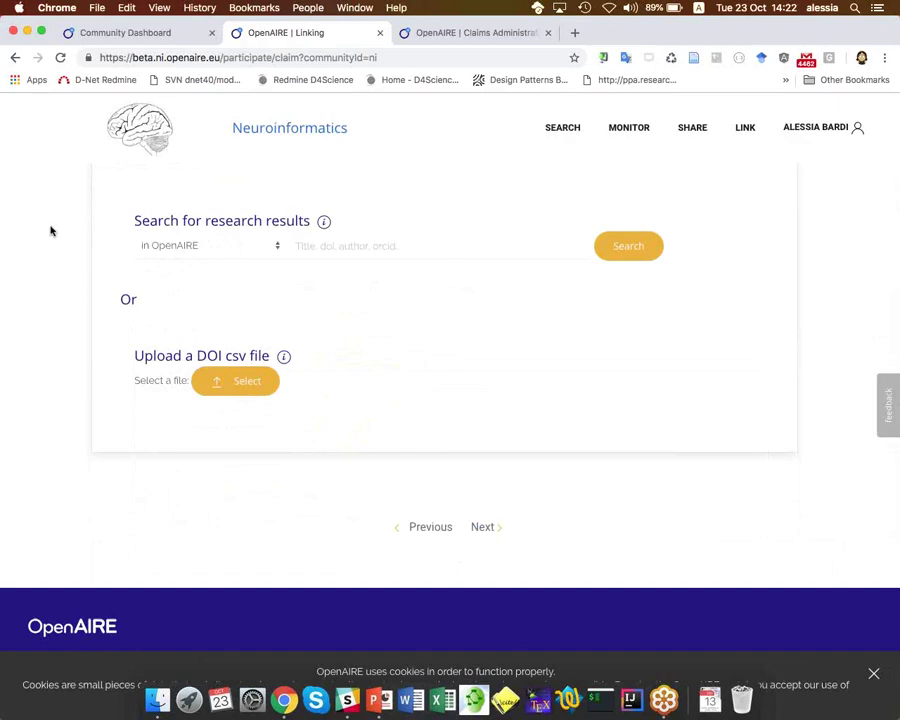
Step: Search for research results matching "brain" across all sources
{"action": "left_click", "coordinate": [210, 248]}
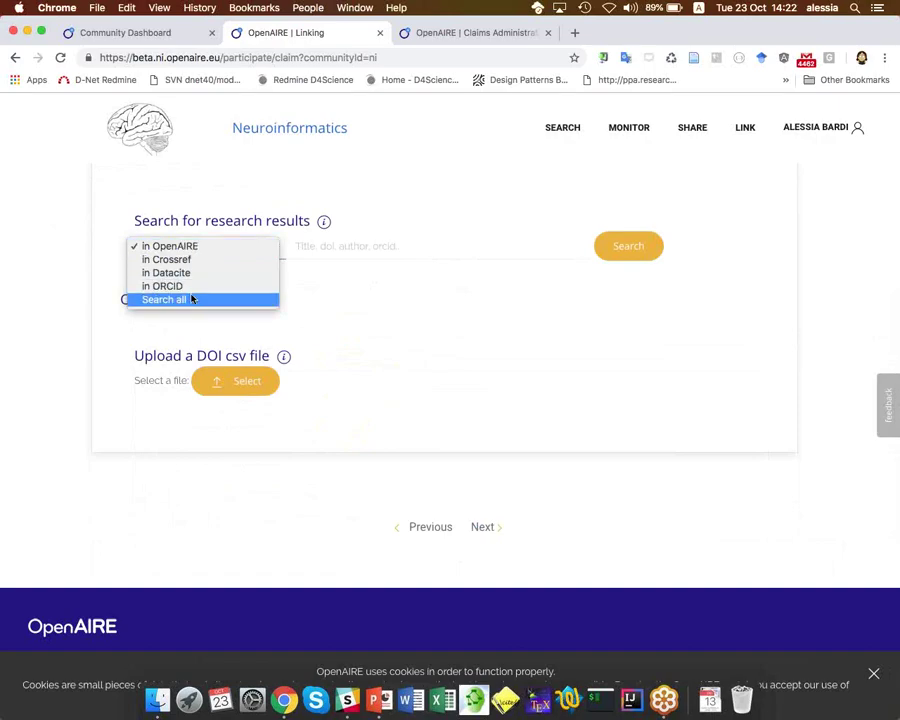
{"action": "left_click", "coordinate": [192, 300]}
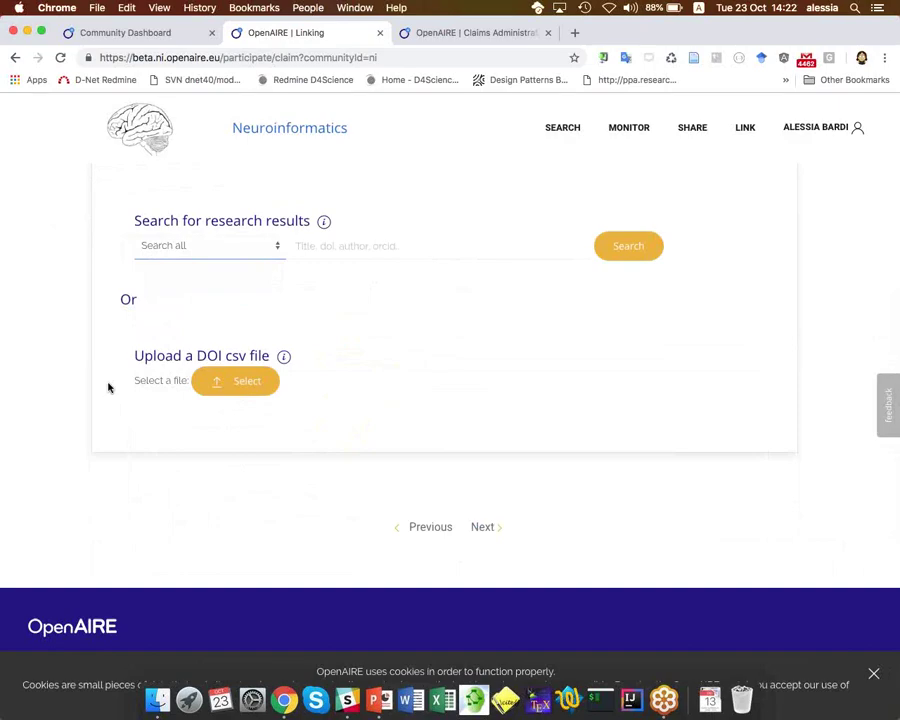
{"action": "mouse_move", "coordinate": [284, 358]}
{"action": "left_click", "coordinate": [332, 245]}
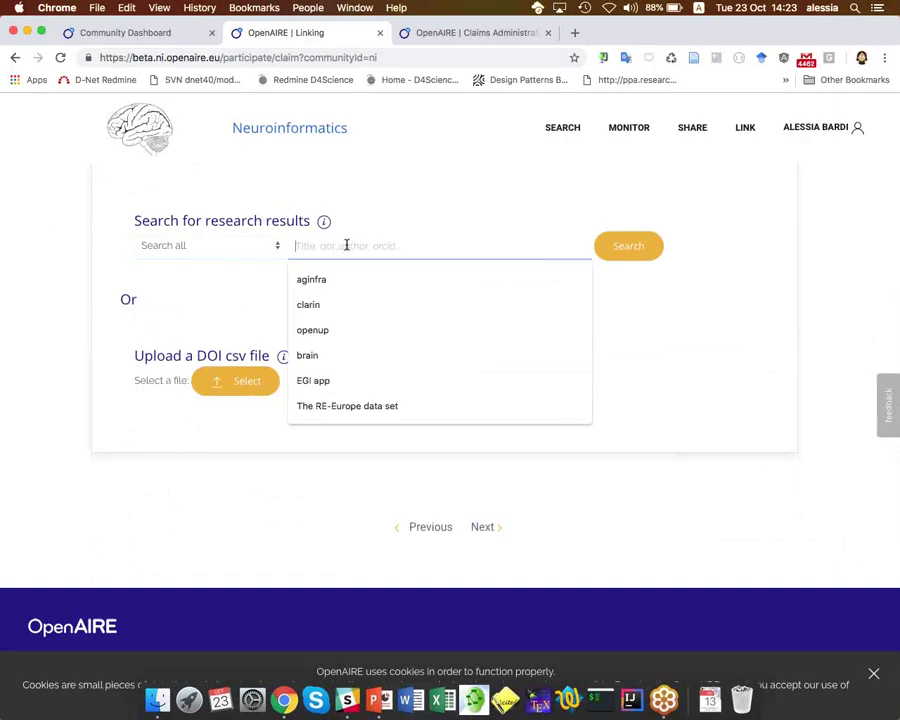
{"action": "type", "text": "b"}
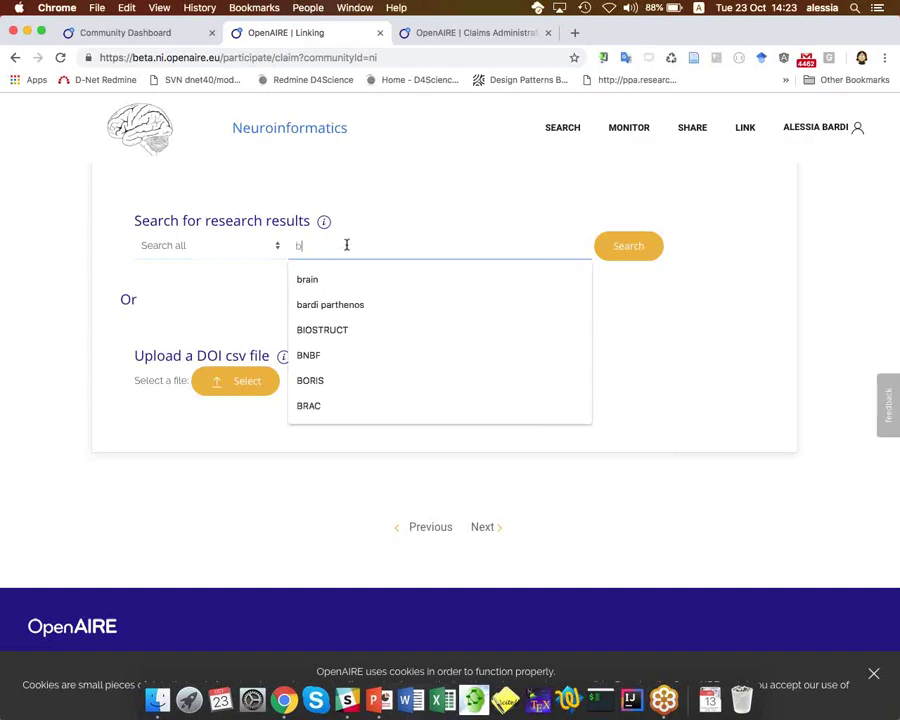
{"action": "type", "text": "rain"}
{"action": "left_click", "coordinate": [629, 250]}
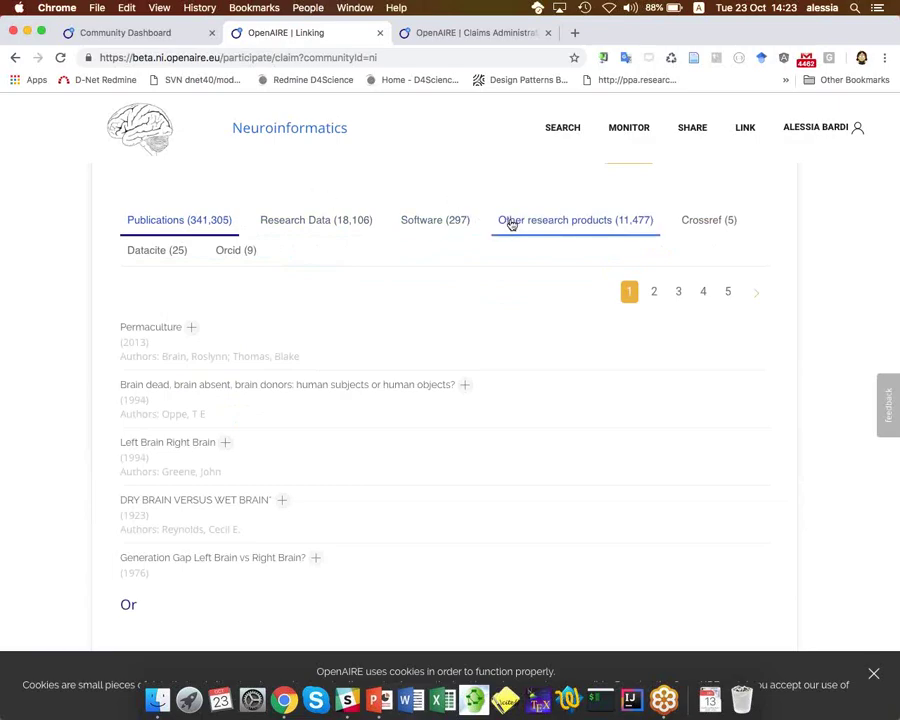
Step: Compare the Crossref, Datacite and Orcid results, and add the Datacite result "Mapping the pharmacological modulation of brain oxygen metabolism" to the link
{"action": "left_click", "coordinate": [700, 227]}
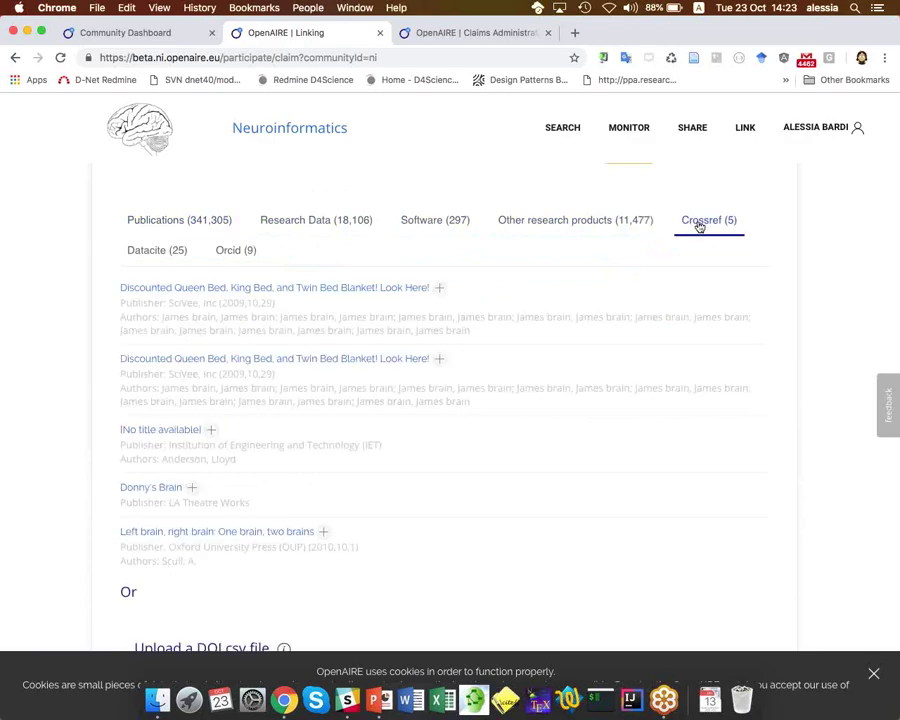
{"action": "left_click", "coordinate": [159, 253]}
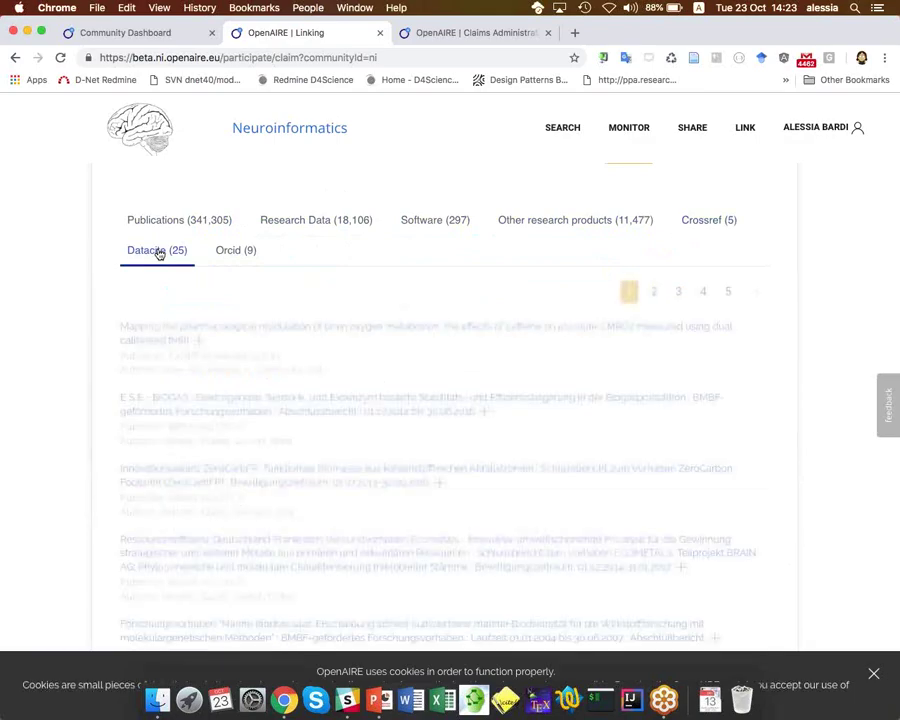
{"action": "left_click", "coordinate": [230, 256]}
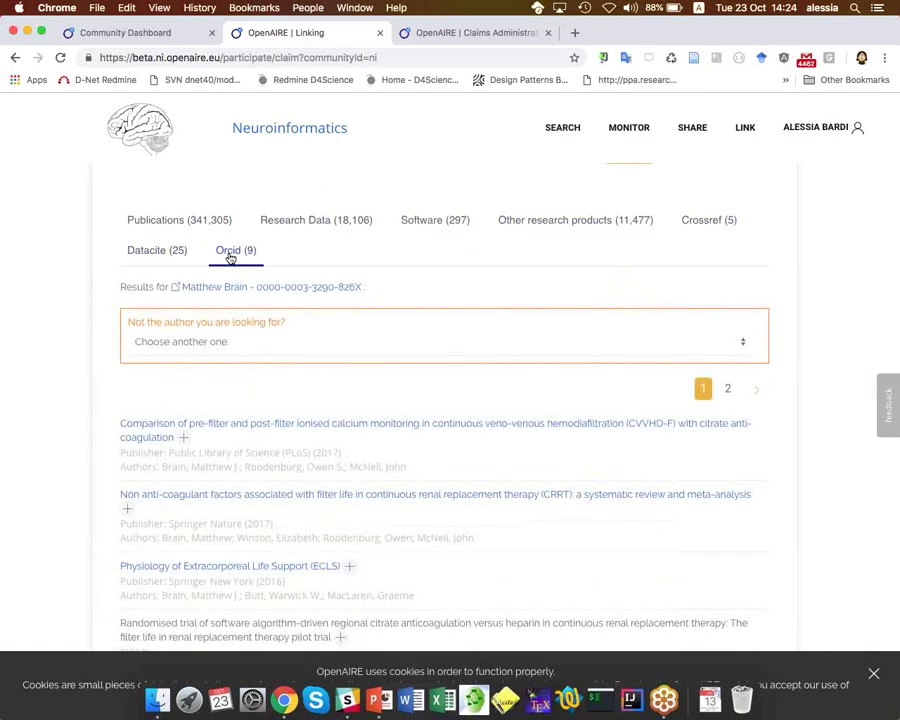
{"action": "left_click", "coordinate": [162, 255]}
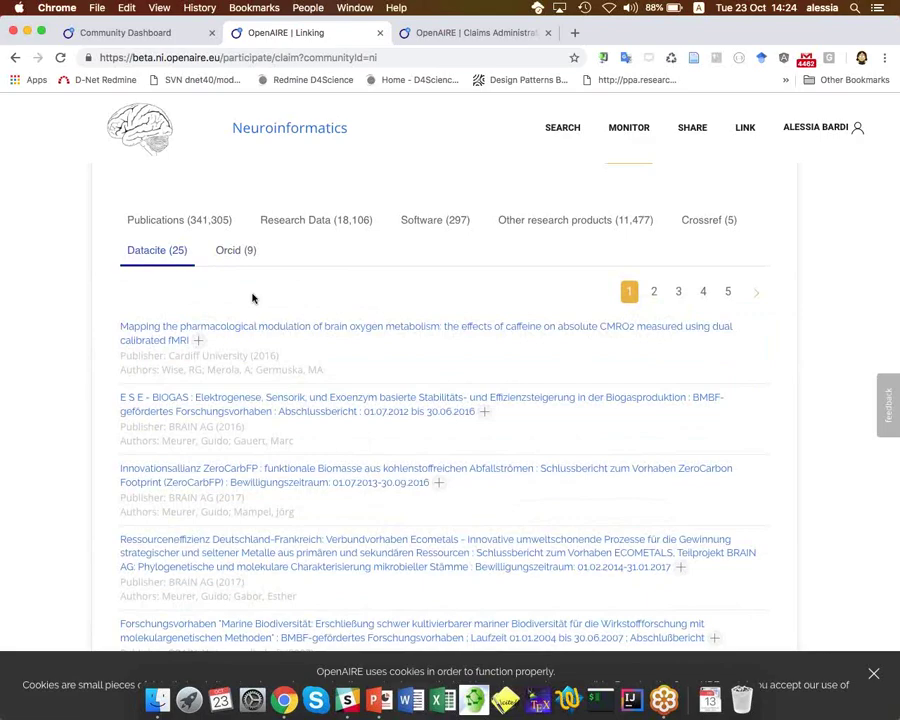
{"action": "left_click", "coordinate": [199, 342]}
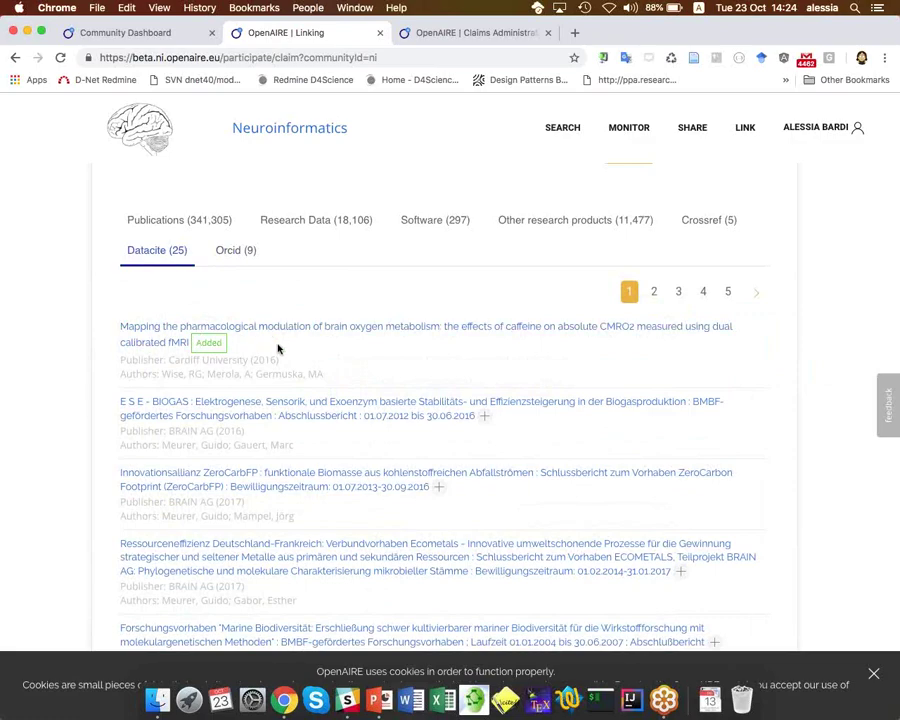
{"action": "scroll", "coordinate": [278, 348], "scroll_direction": "down", "scroll_amount": 1}
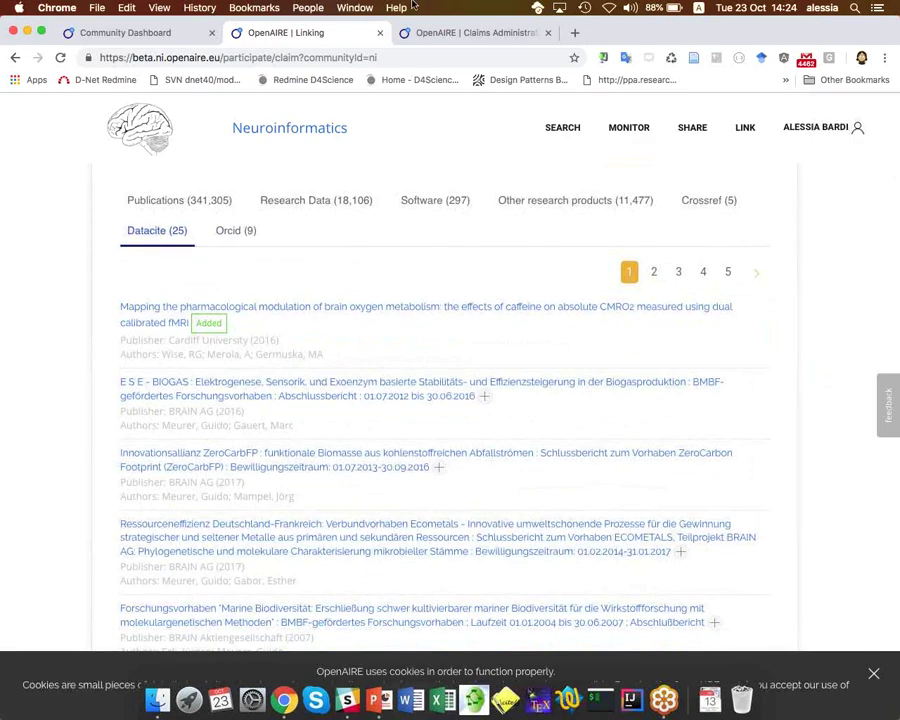
Step: Look over the Neuroinformatics claims management page, and close both it and the linking page
{"action": "left_click", "coordinate": [452, 34]}
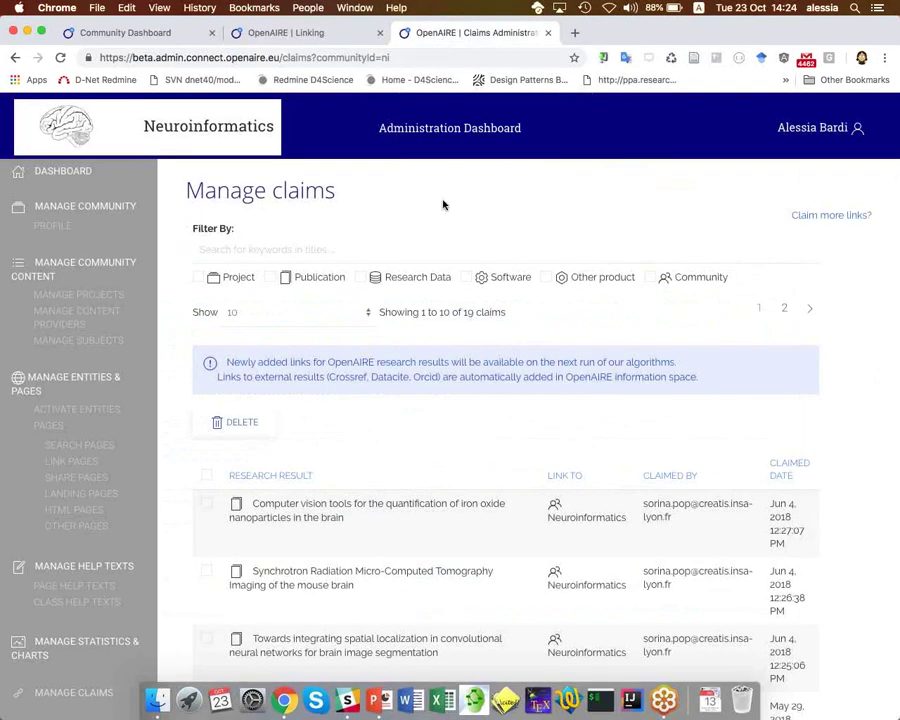
{"action": "scroll", "coordinate": [438, 211], "scroll_direction": "down", "scroll_amount": 1}
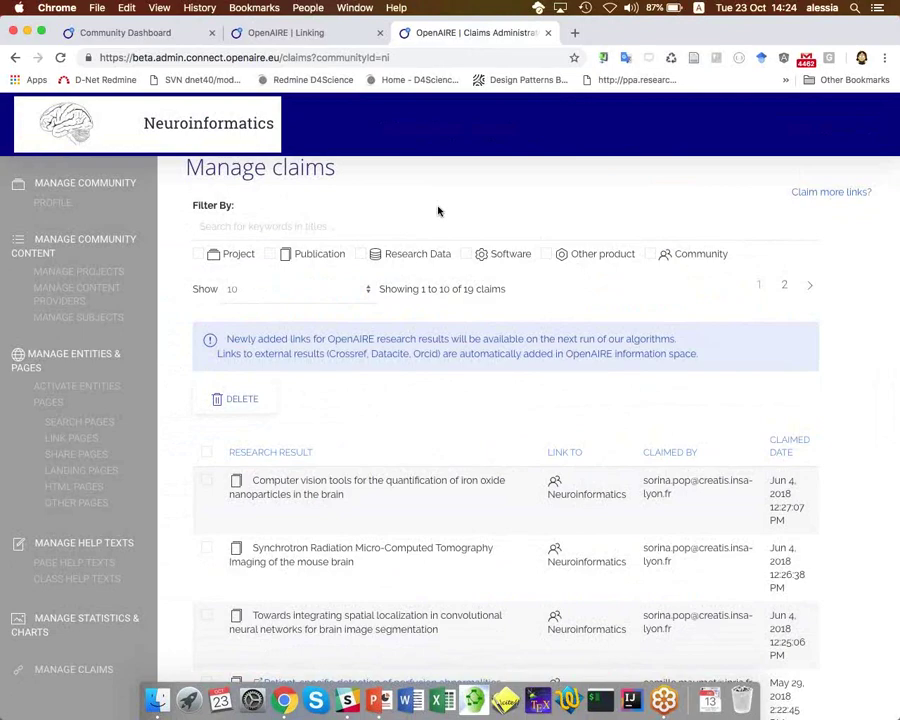
{"action": "left_click", "coordinate": [549, 33]}
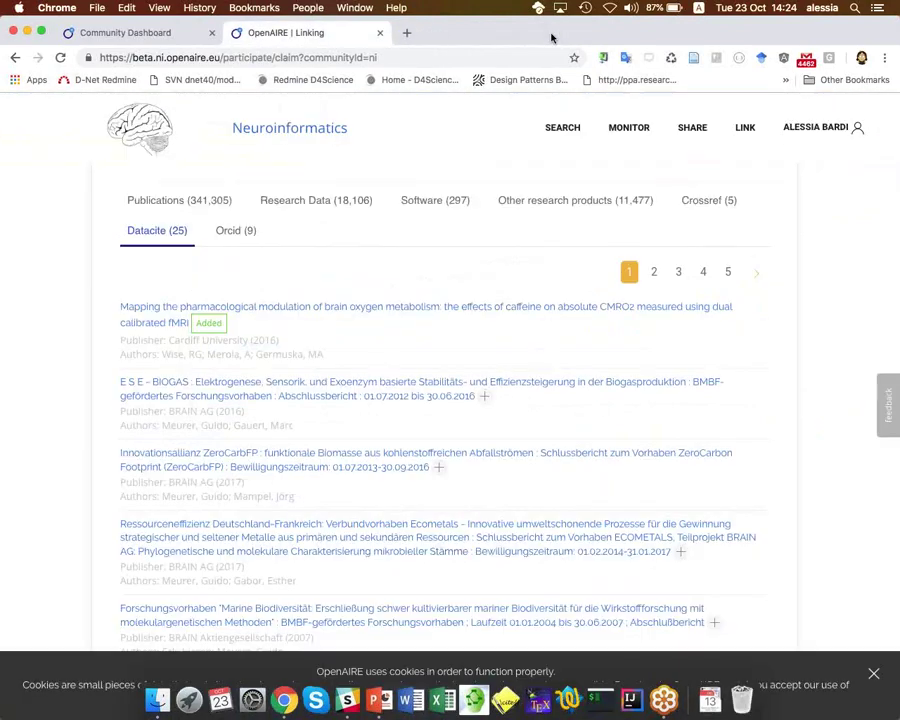
{"action": "left_click", "coordinate": [380, 32]}
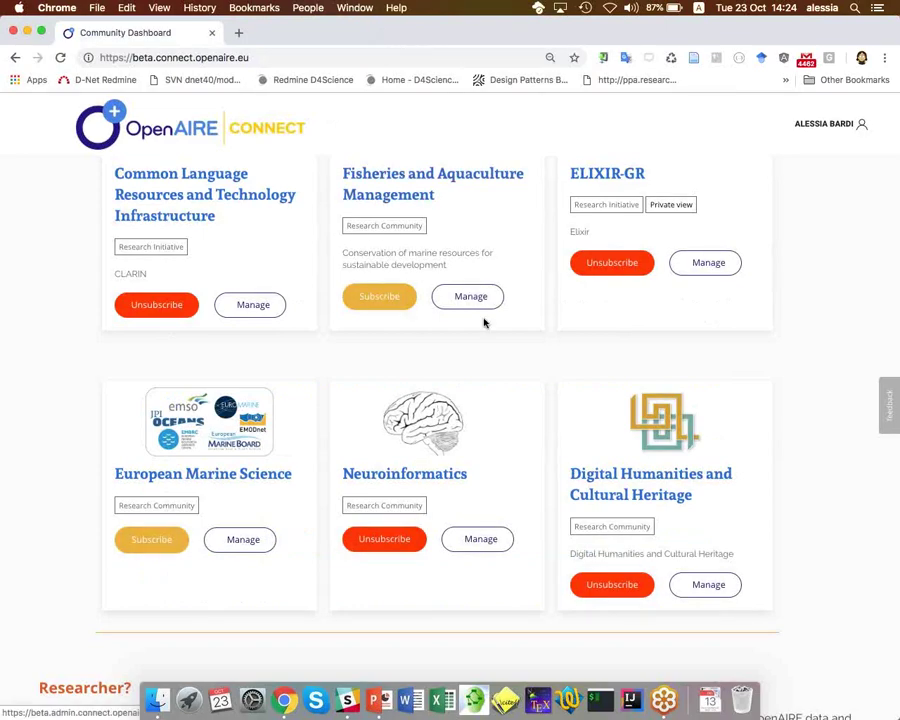
Step: Open the Common Language Resources and Technology Infrastructure (CLARIN) community from the community list and go to its administration dashboard
{"action": "scroll", "coordinate": [484, 321], "scroll_direction": "up", "scroll_amount": 2}
{"action": "scroll", "coordinate": [484, 321], "scroll_direction": "up", "scroll_amount": 4}
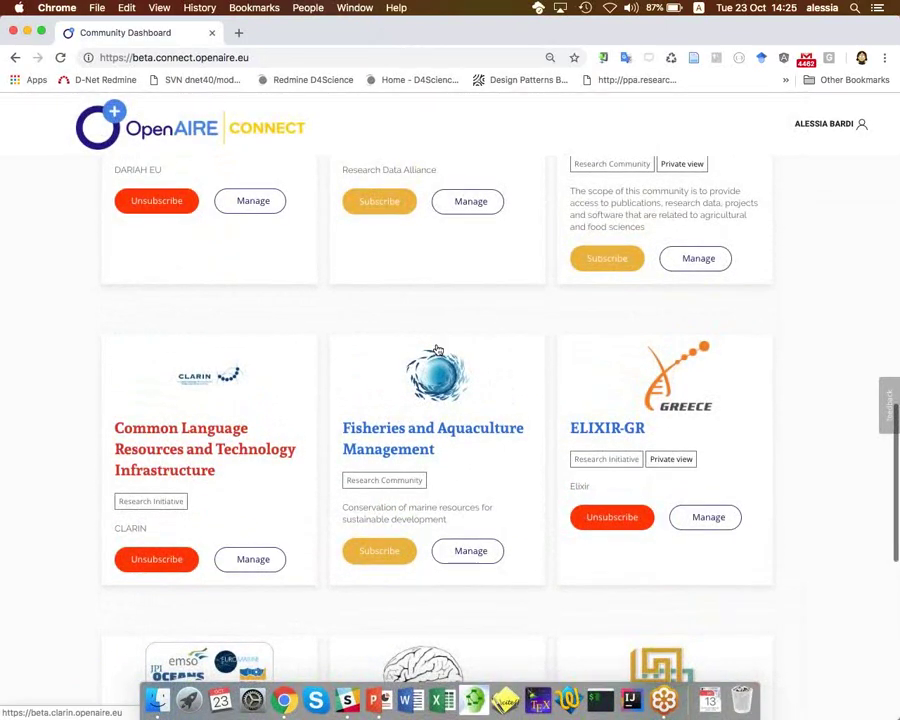
{"action": "left_click", "coordinate": [211, 438]}
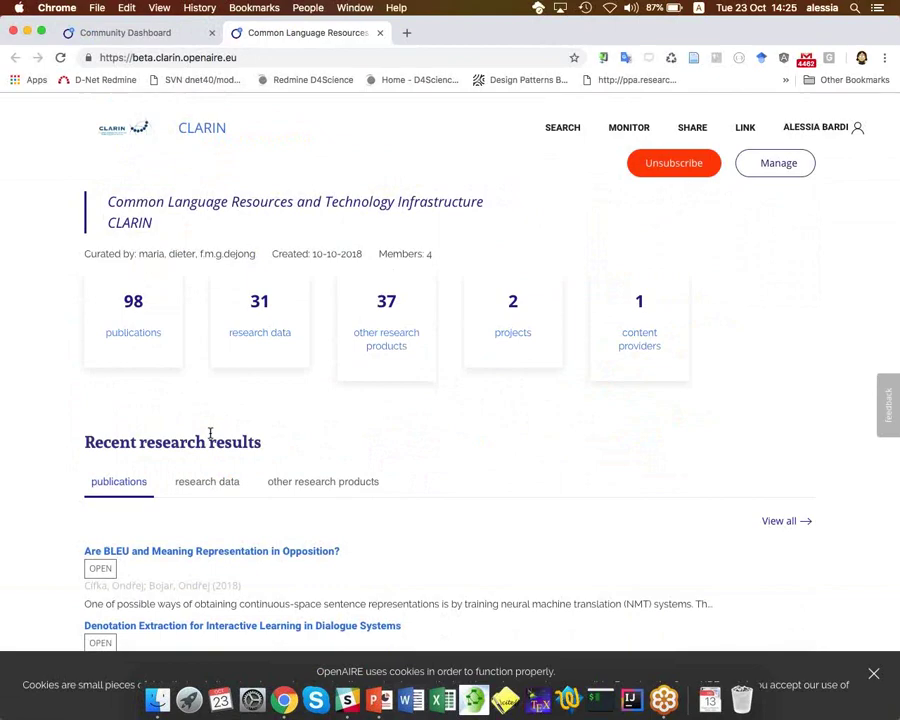
{"action": "left_click", "coordinate": [766, 165]}
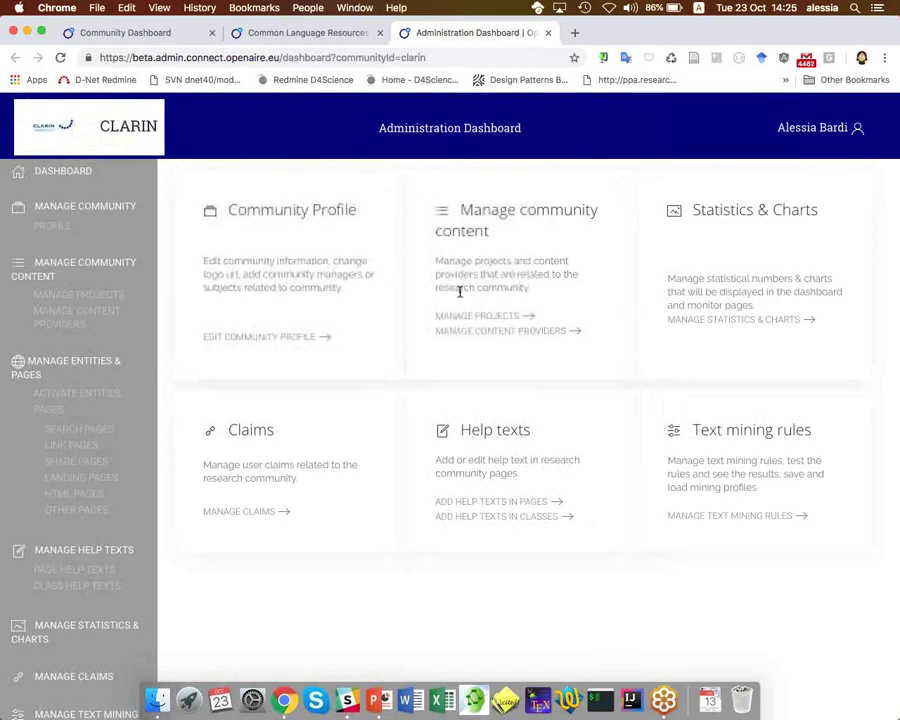
Step: Open text mining rules management for CLARIN and start from the CLARIN example profile
{"action": "left_click", "coordinate": [681, 517]}
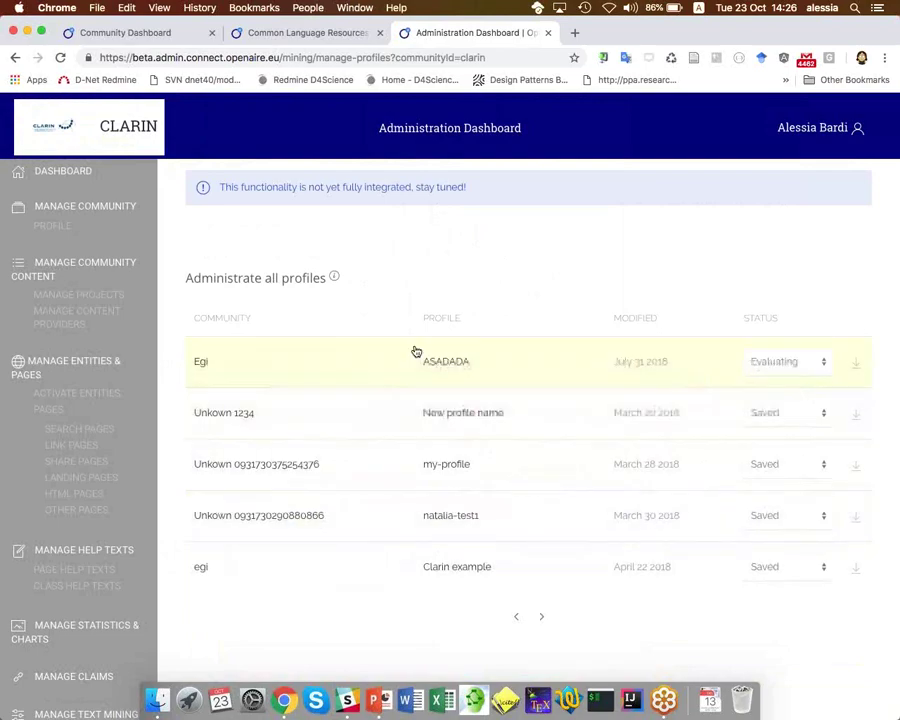
{"action": "scroll", "coordinate": [367, 318], "scroll_direction": "down", "scroll_amount": 10}
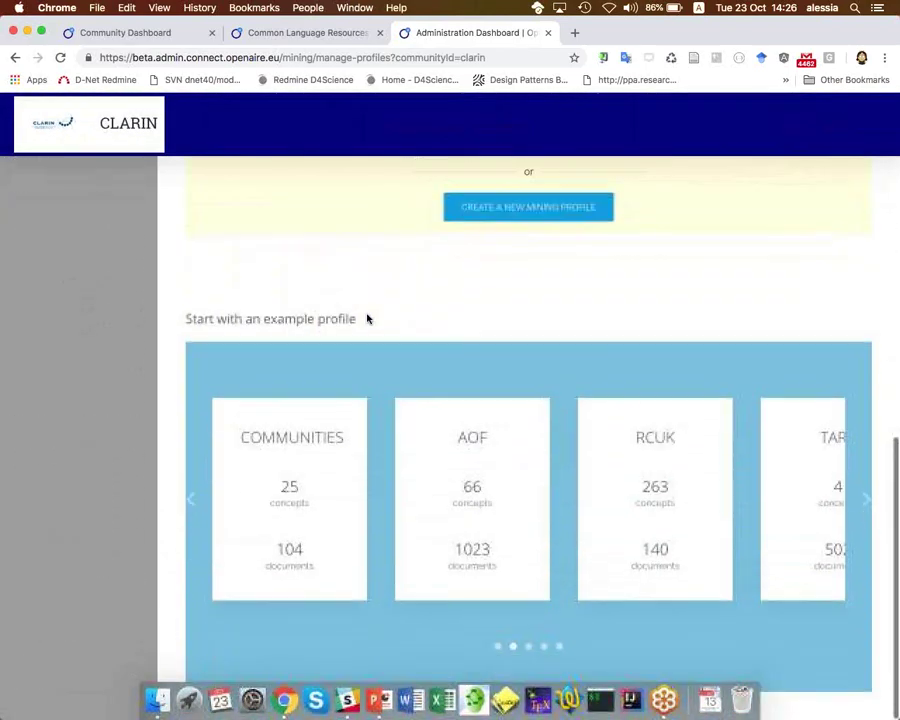
{"action": "left_click", "coordinate": [190, 503]}
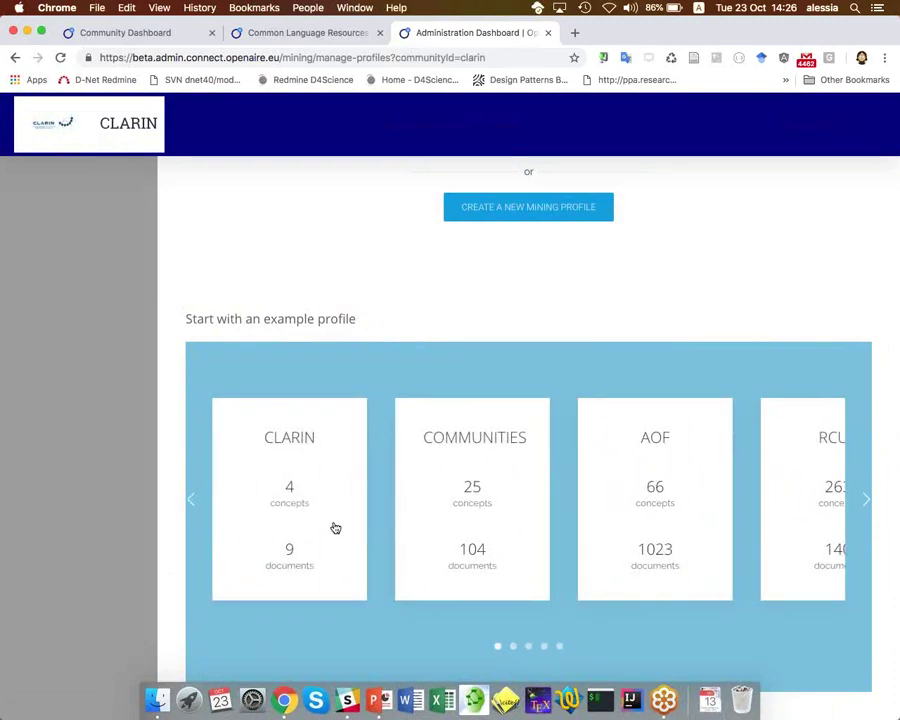
{"action": "left_click", "coordinate": [333, 523]}
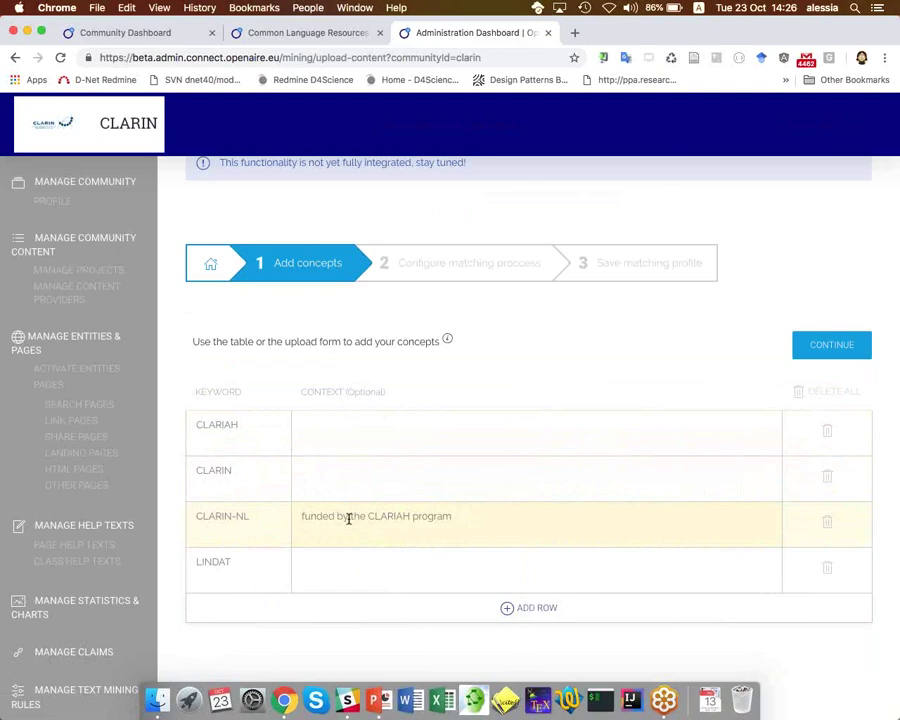
Step: Continue from the concepts to the matching configuration and expand the text preprocessing options
{"action": "left_click", "coordinate": [822, 347]}
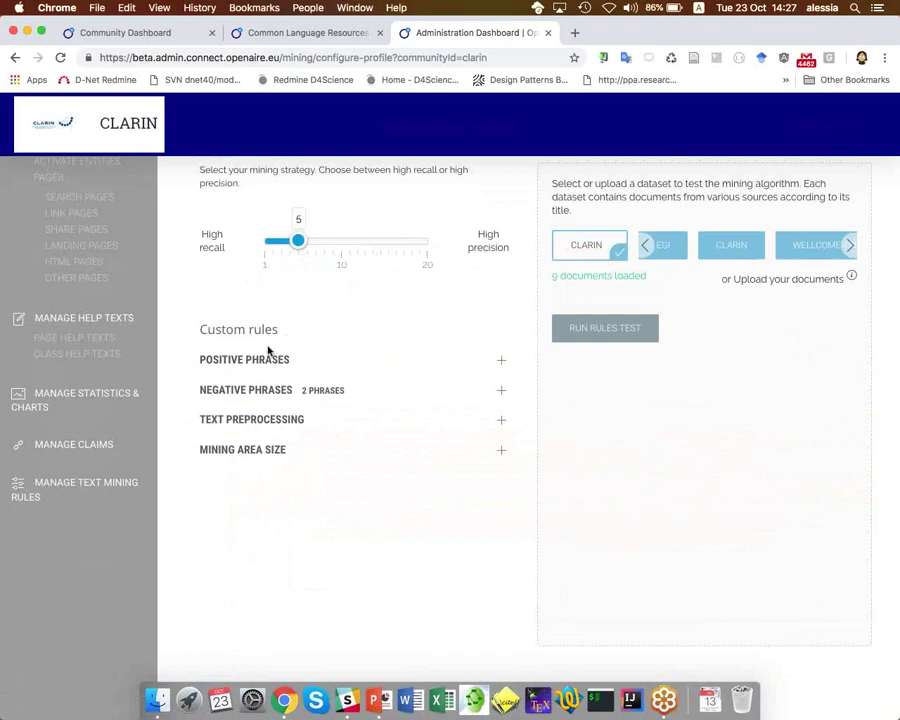
{"action": "left_click", "coordinate": [250, 419]}
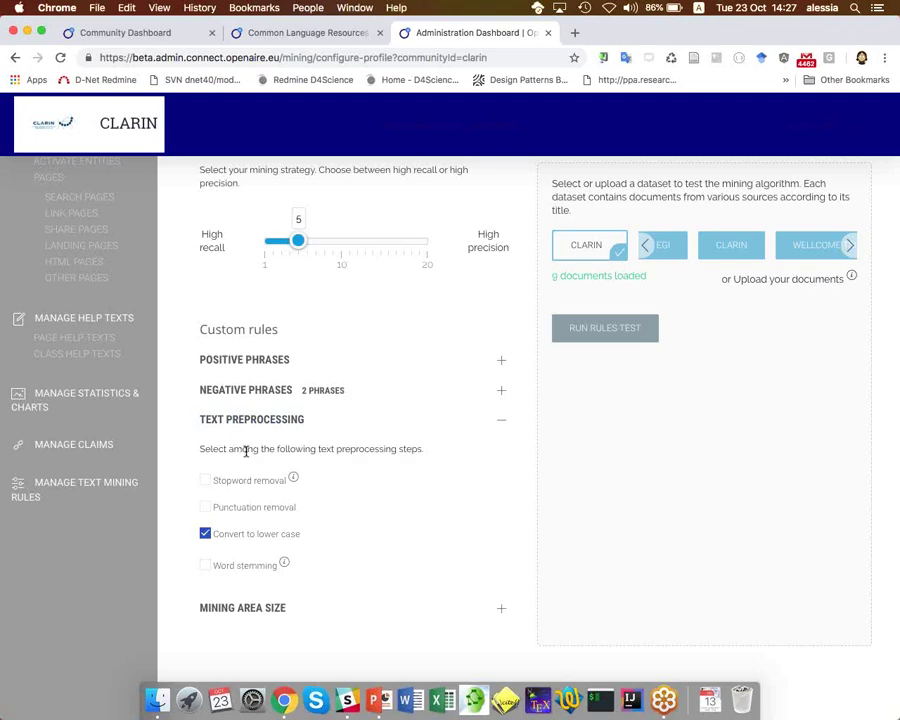
{"action": "mouse_move", "coordinate": [297, 484]}
Step: Run the rules test on the CLARIN documents and examine the matches, highlighting the match count and the first match's keyword
{"action": "left_click", "coordinate": [613, 330]}
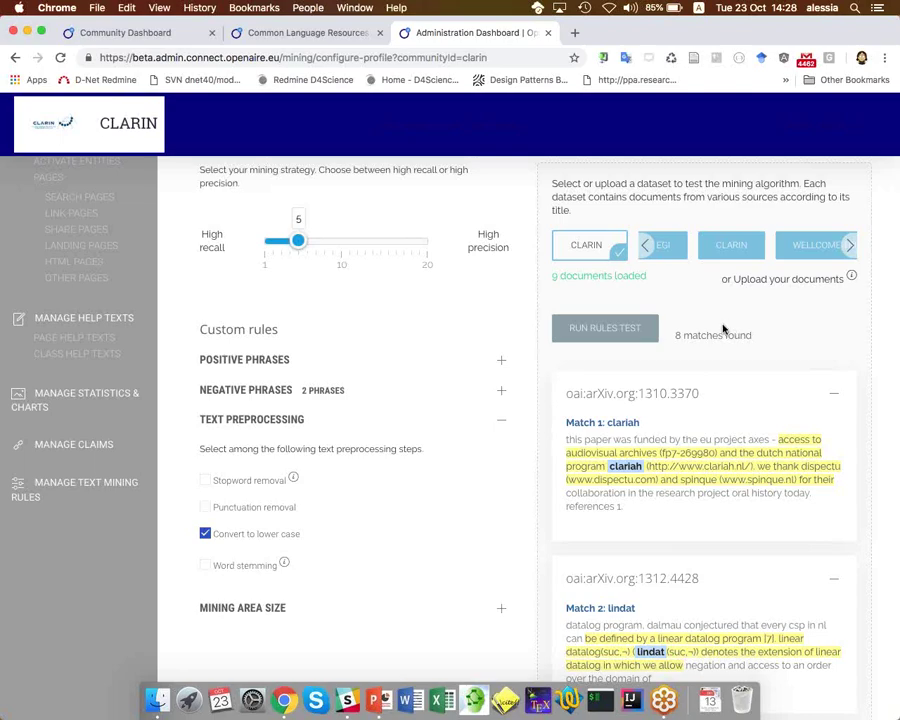
{"action": "left_click_drag", "start_coordinate": [675, 335], "coordinate": [748, 335]}
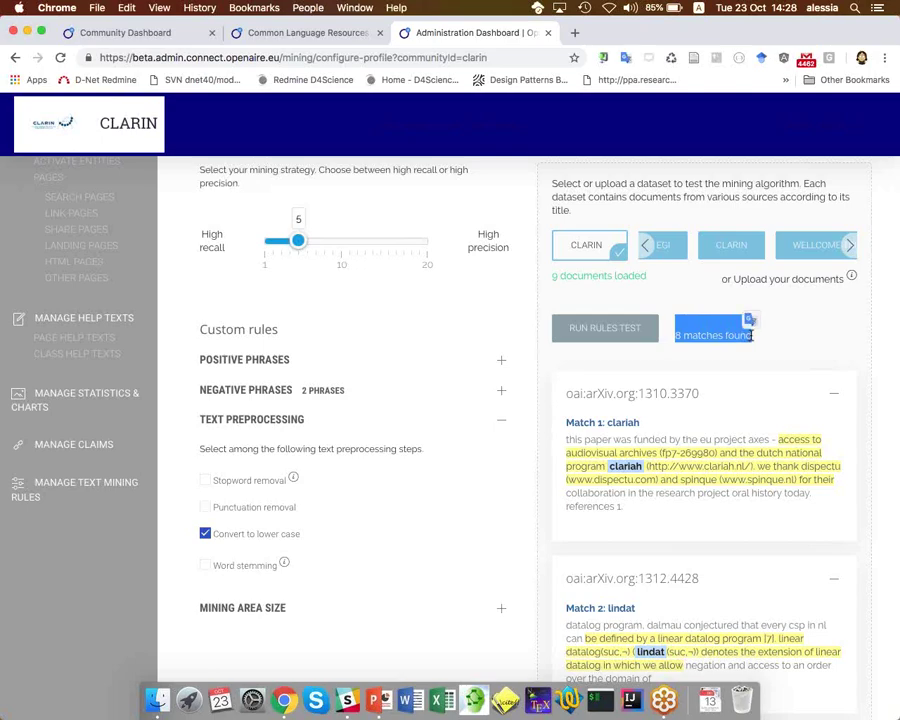
{"action": "left_click", "coordinate": [727, 336]}
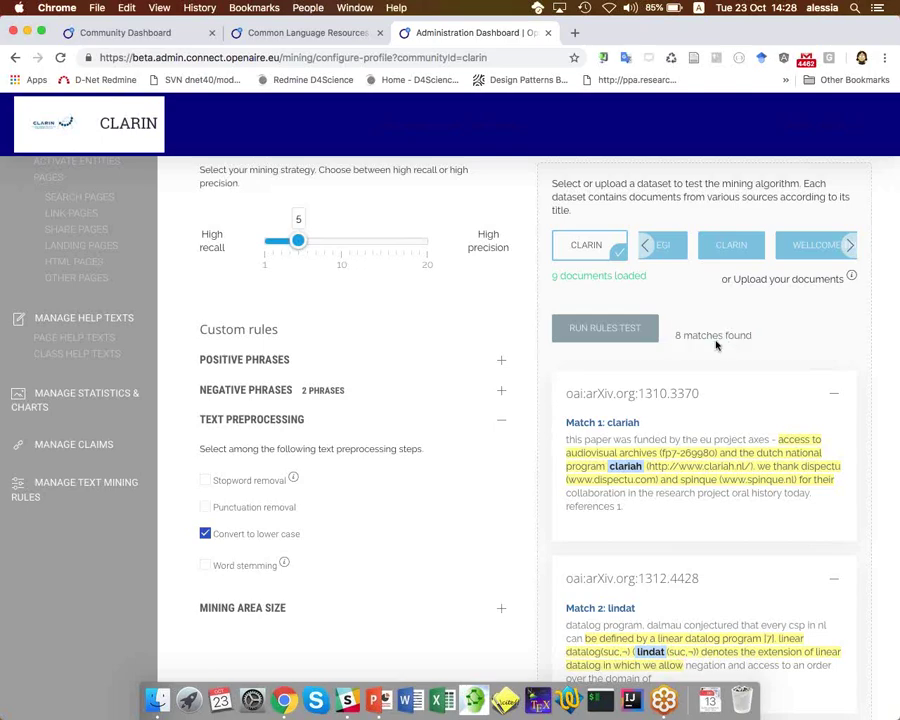
{"action": "scroll", "coordinate": [700, 348], "scroll_direction": "down", "scroll_amount": 2}
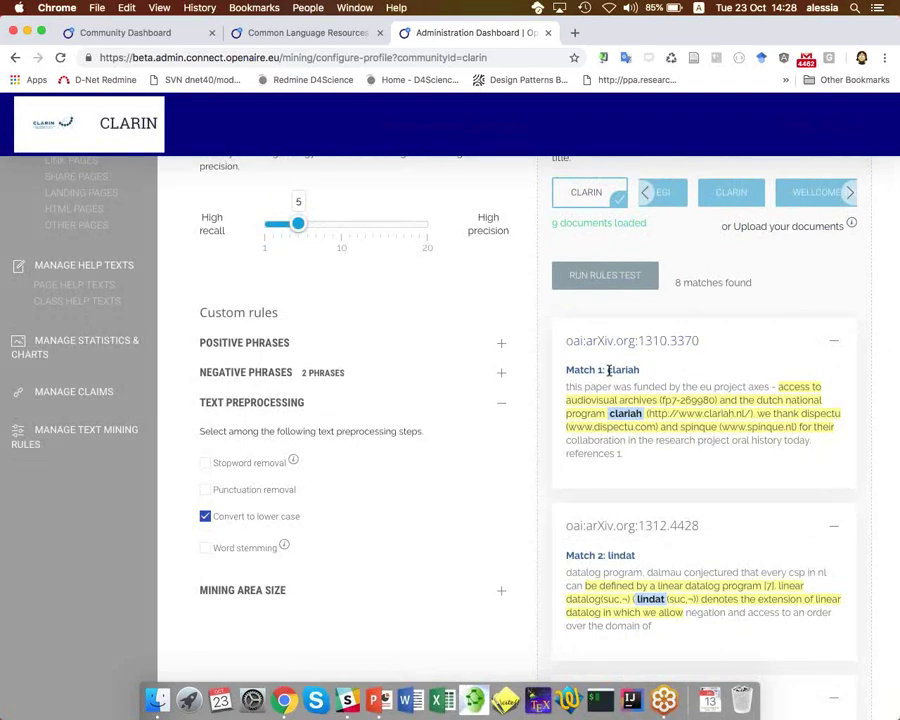
{"action": "left_click_drag", "start_coordinate": [608, 370], "coordinate": [641, 370]}
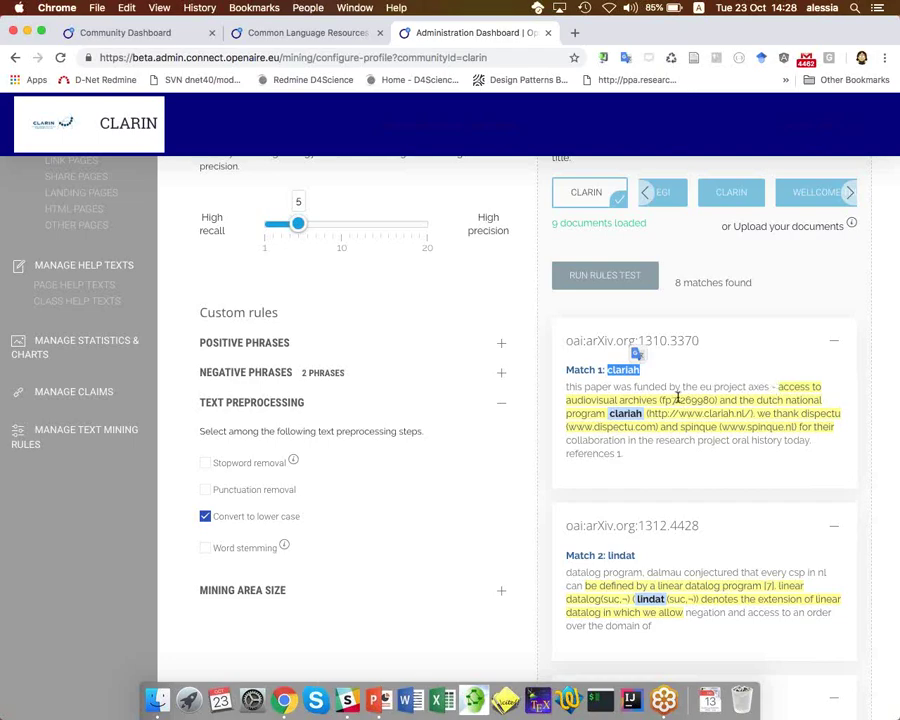
Step: Review the remaining rule test matches and continue to saving the matching profile
{"action": "scroll", "coordinate": [670, 405], "scroll_direction": "down", "scroll_amount": 3}
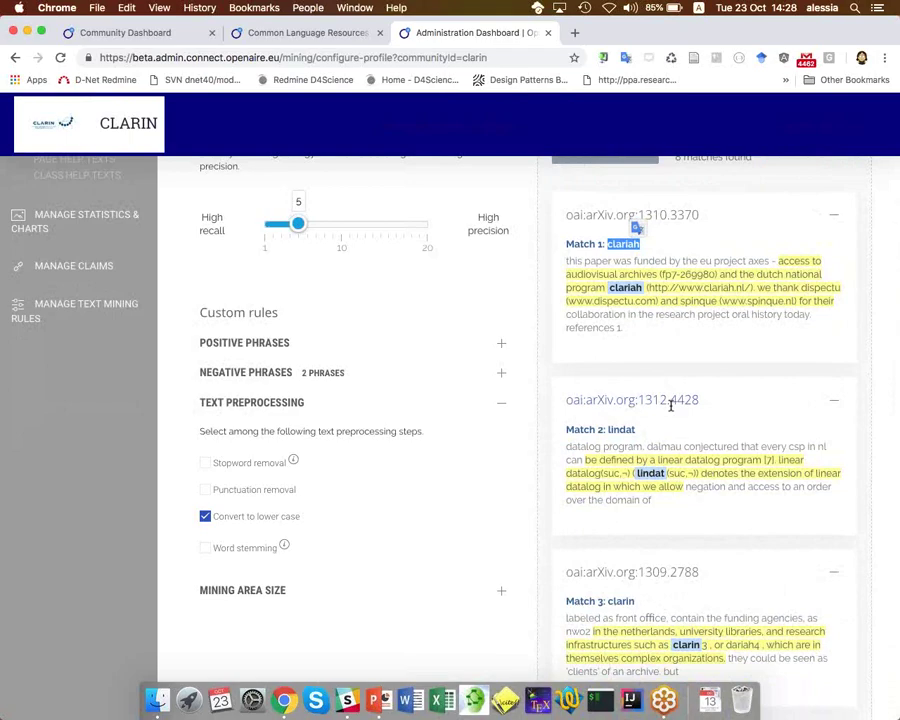
{"action": "scroll", "coordinate": [670, 405], "scroll_direction": "down", "scroll_amount": 2}
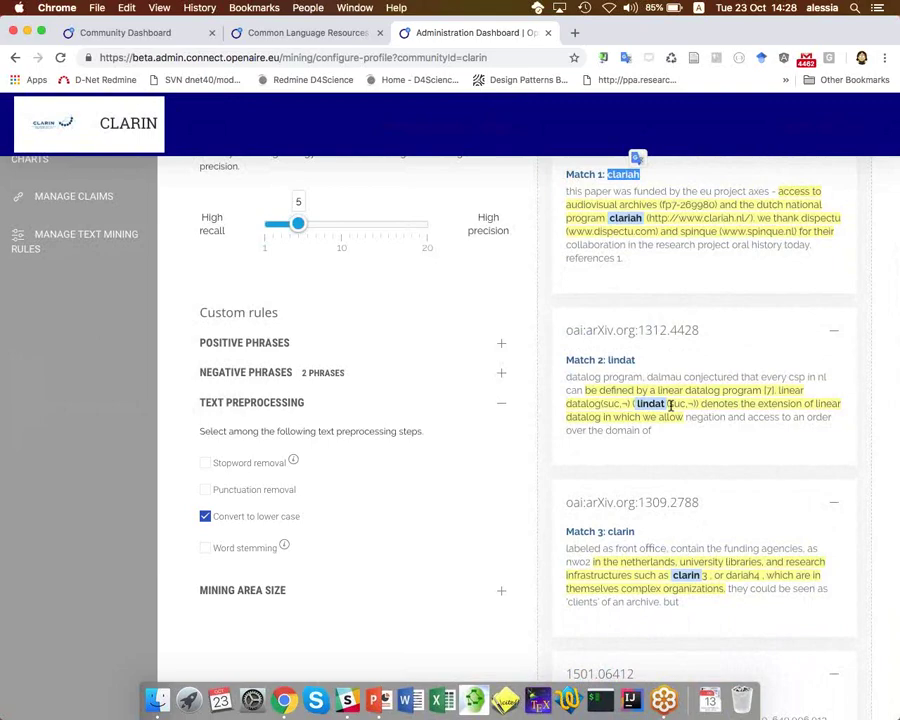
{"action": "scroll", "coordinate": [670, 405], "scroll_direction": "up", "scroll_amount": 10}
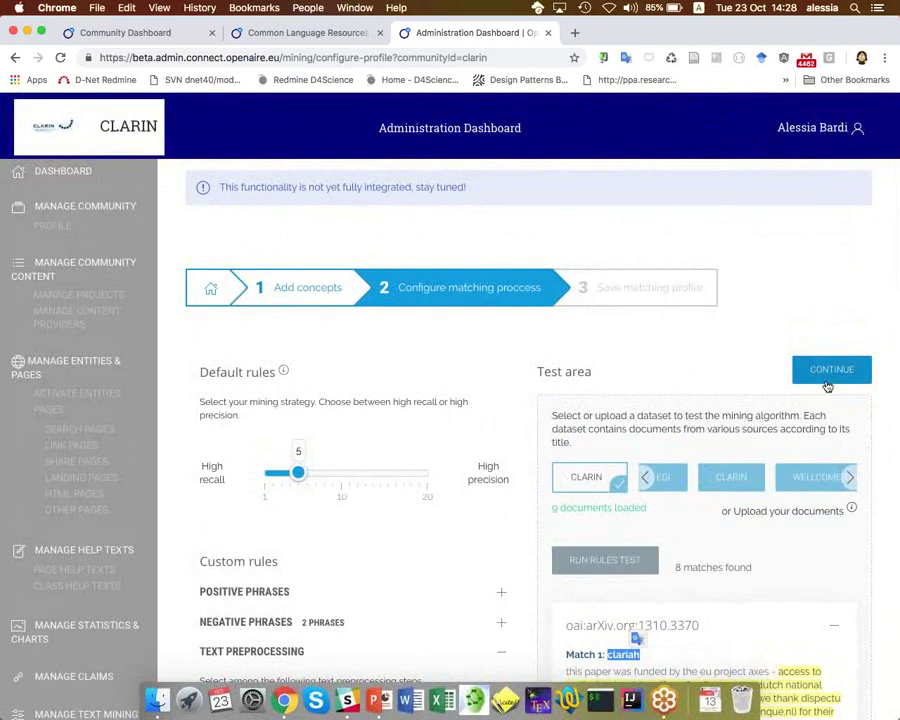
{"action": "left_click", "coordinate": [833, 370]}
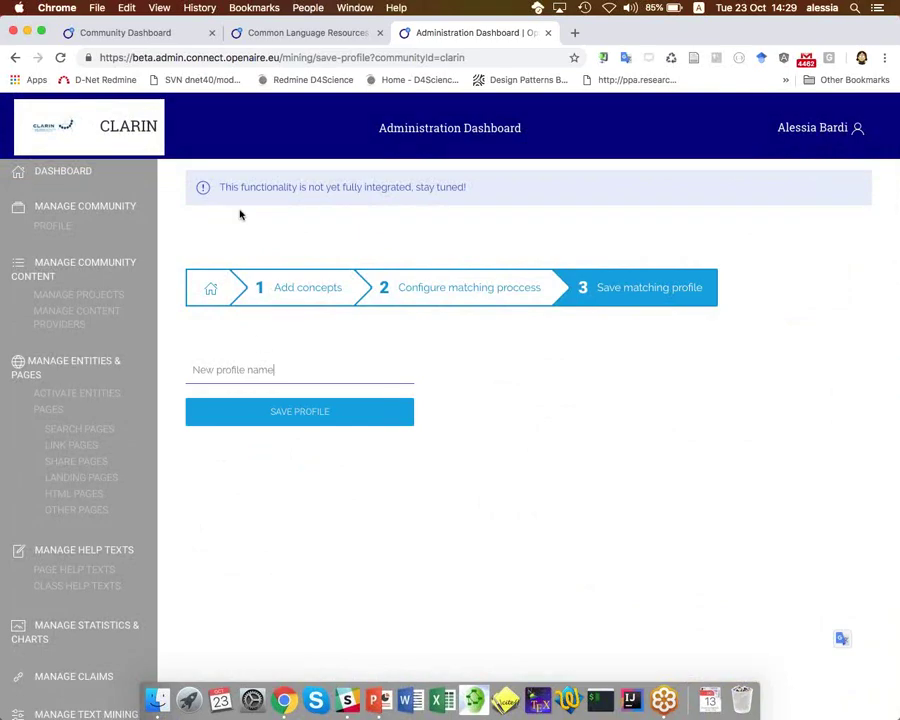
Step: Return to the public CLARIN community page and look through its content overview and recent research results
{"action": "left_click", "coordinate": [309, 33]}
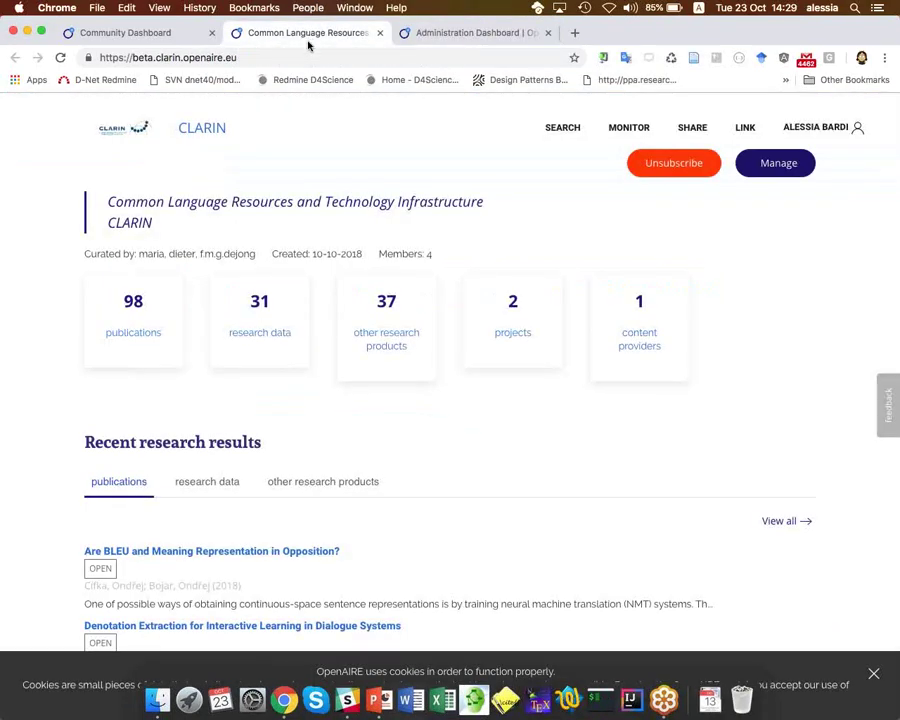
{"action": "scroll", "coordinate": [512, 225], "scroll_direction": "down", "scroll_amount": 1}
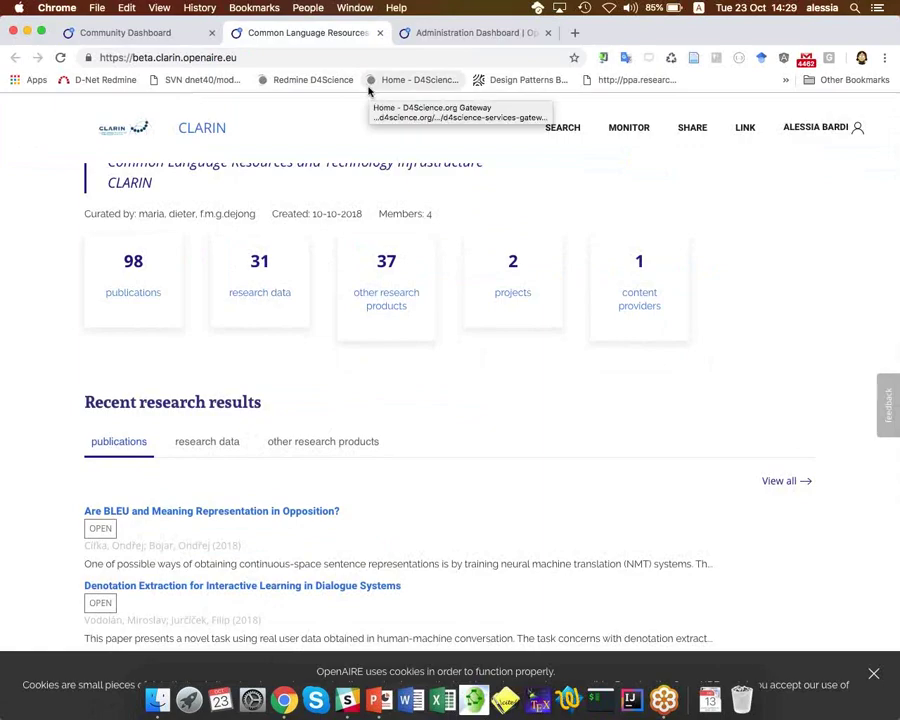
{"action": "scroll", "coordinate": [450, 331], "scroll_direction": "down", "scroll_amount": 3}
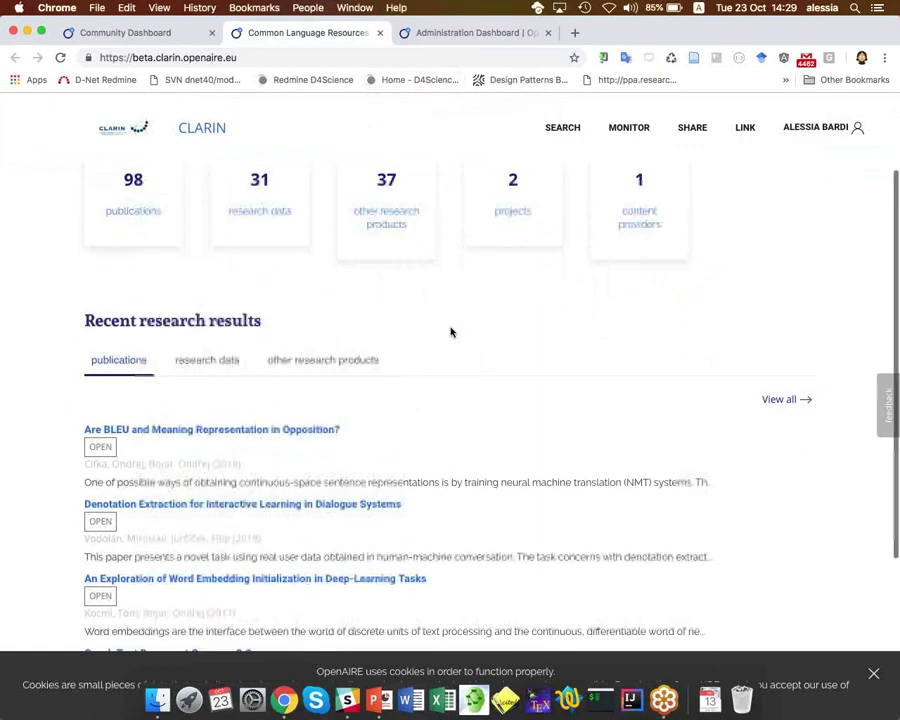
{"action": "scroll", "coordinate": [450, 331], "scroll_direction": "down", "scroll_amount": 1}
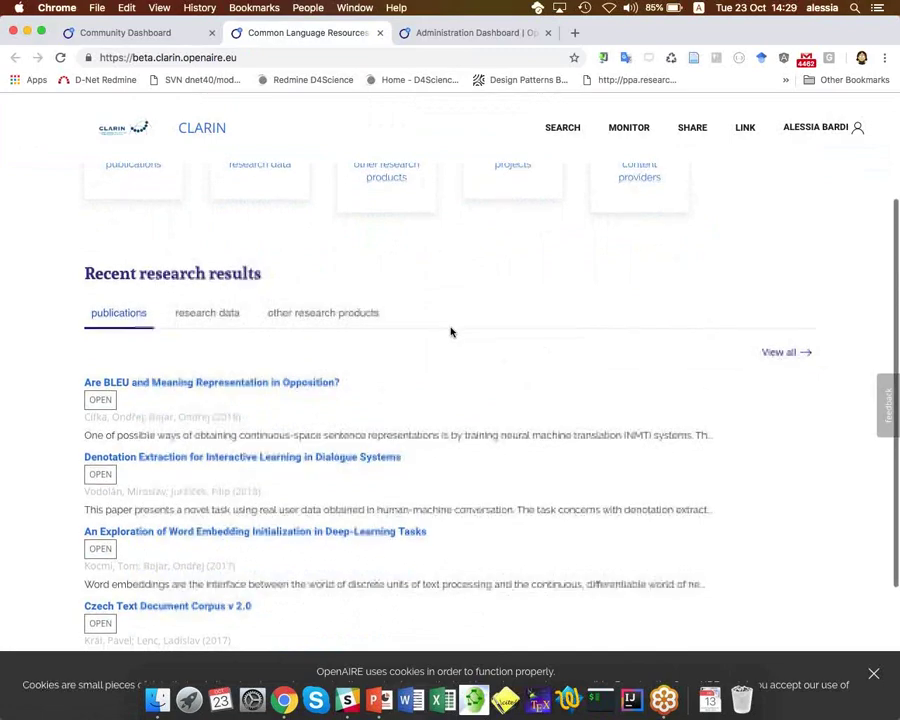